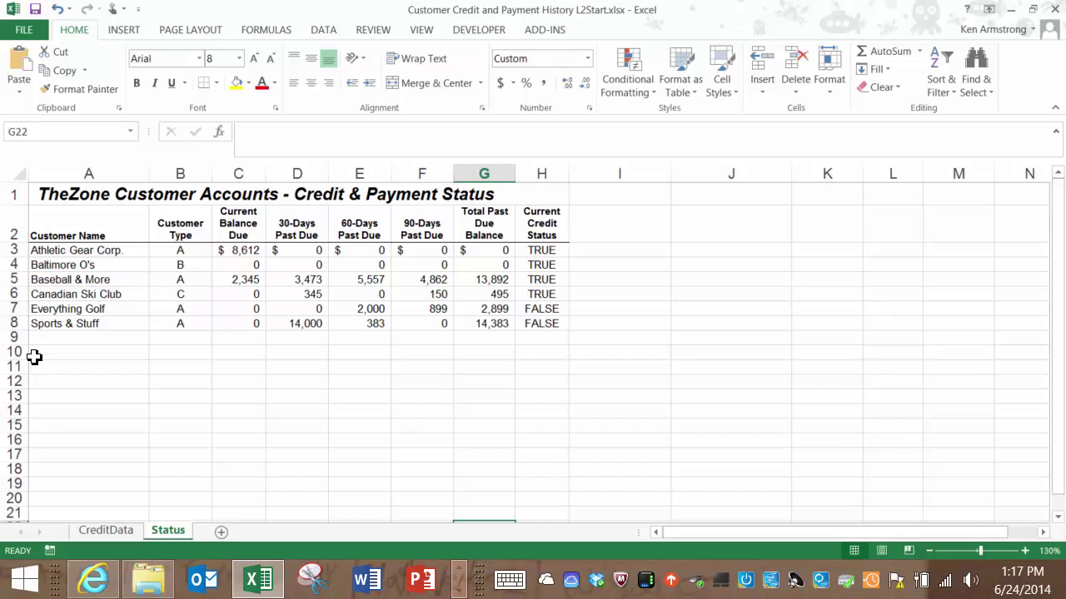
- Review the customer account columns on the Status sheet from Customer Name to Total Past Due Balance, including the 30-, 60- and 90-day past due amounts
{"action": "left_click", "coordinate": [104, 177]}
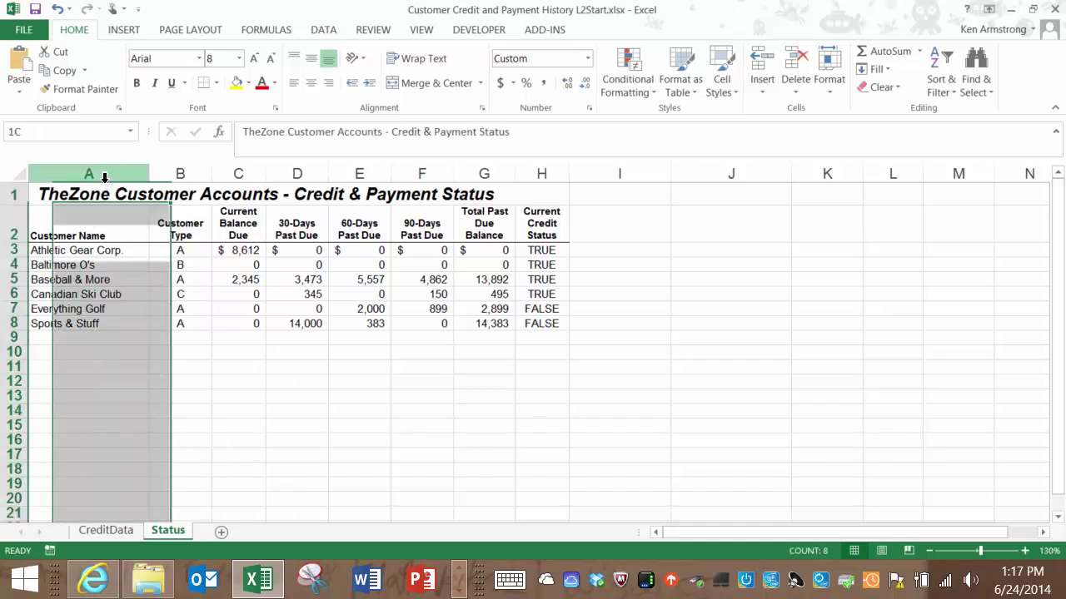
{"action": "left_click", "coordinate": [193, 174]}
{"action": "left_click", "coordinate": [238, 174]}
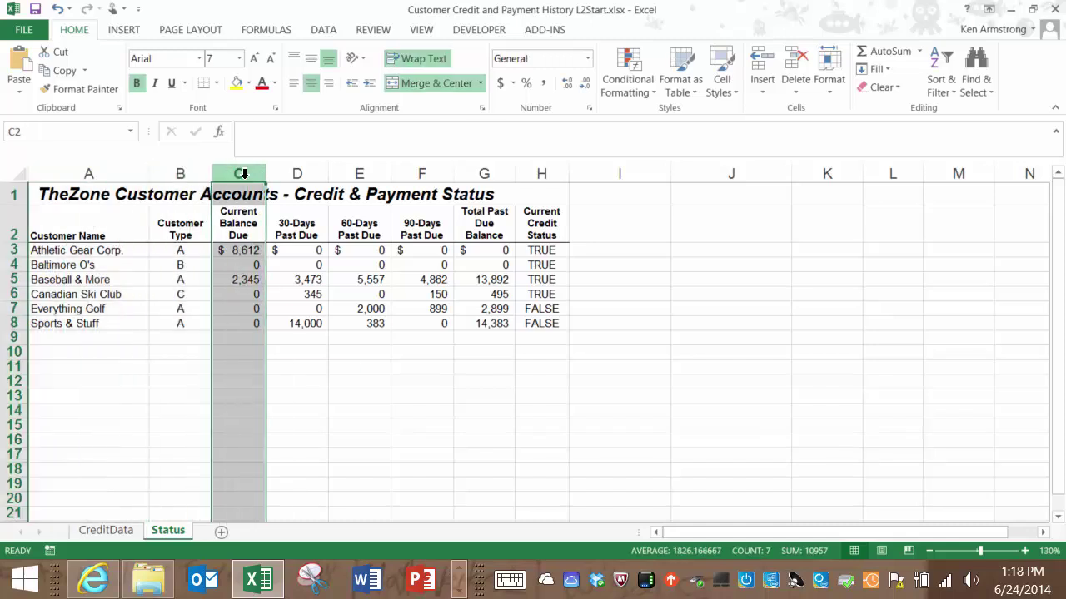
{"action": "left_click", "coordinate": [297, 173]}
{"action": "left_click", "coordinate": [359, 173]}
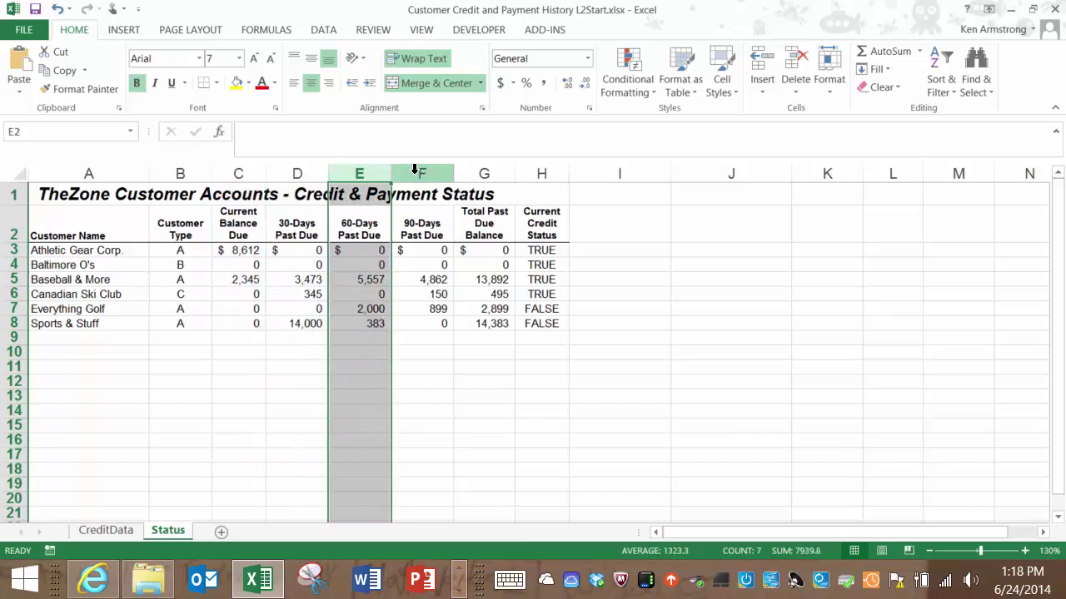
{"action": "left_click", "coordinate": [420, 172]}
{"action": "left_click", "coordinate": [497, 173]}
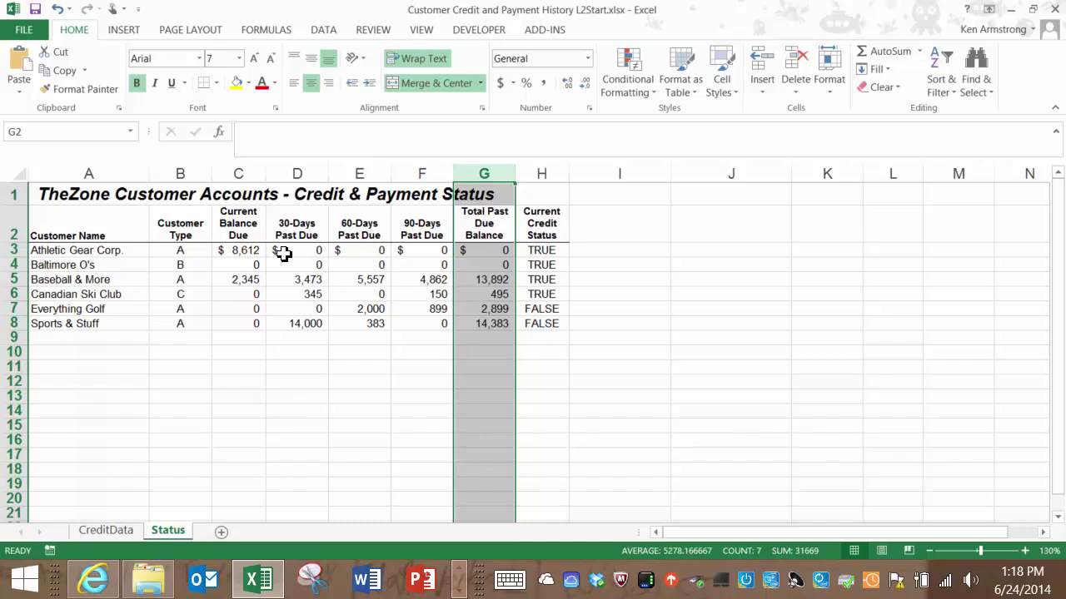
{"action": "left_click_drag", "start_coordinate": [285, 250], "coordinate": [414, 324]}
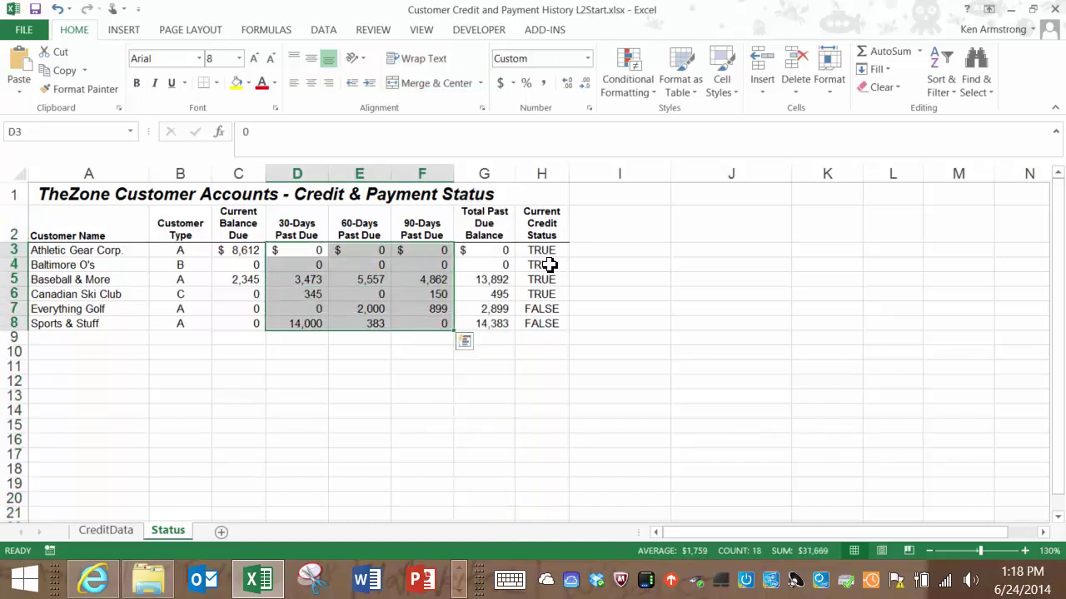
- Examine the Current Credit Status column and its TRUE and FALSE entries in H3:H8
{"action": "left_click", "coordinate": [551, 251]}
{"action": "left_click", "coordinate": [554, 222]}
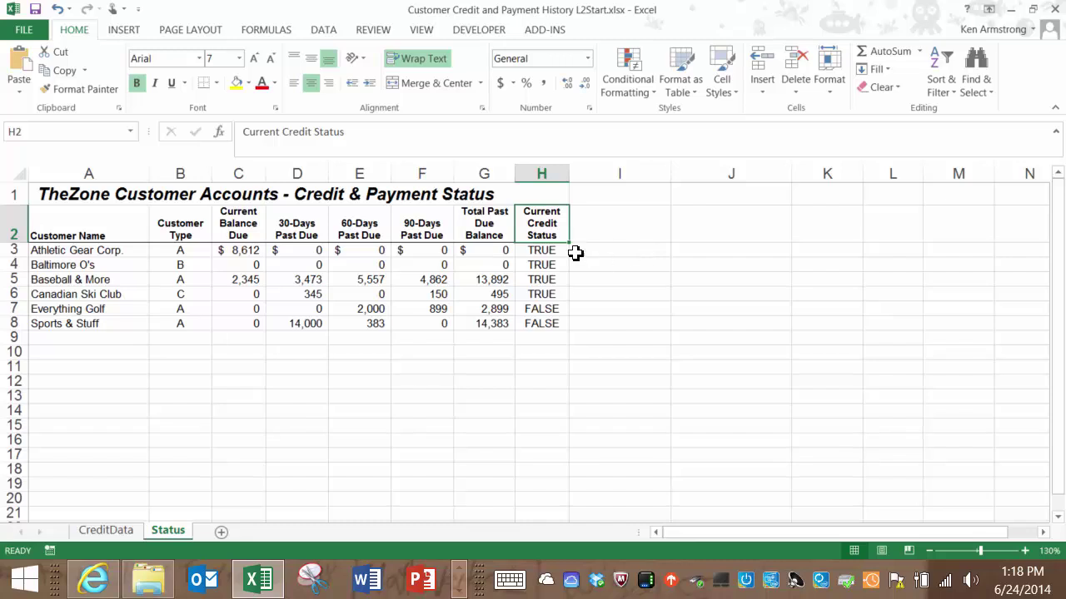
{"action": "left_click_drag", "start_coordinate": [558, 252], "coordinate": [552, 322]}
{"action": "left_click", "coordinate": [551, 313]}
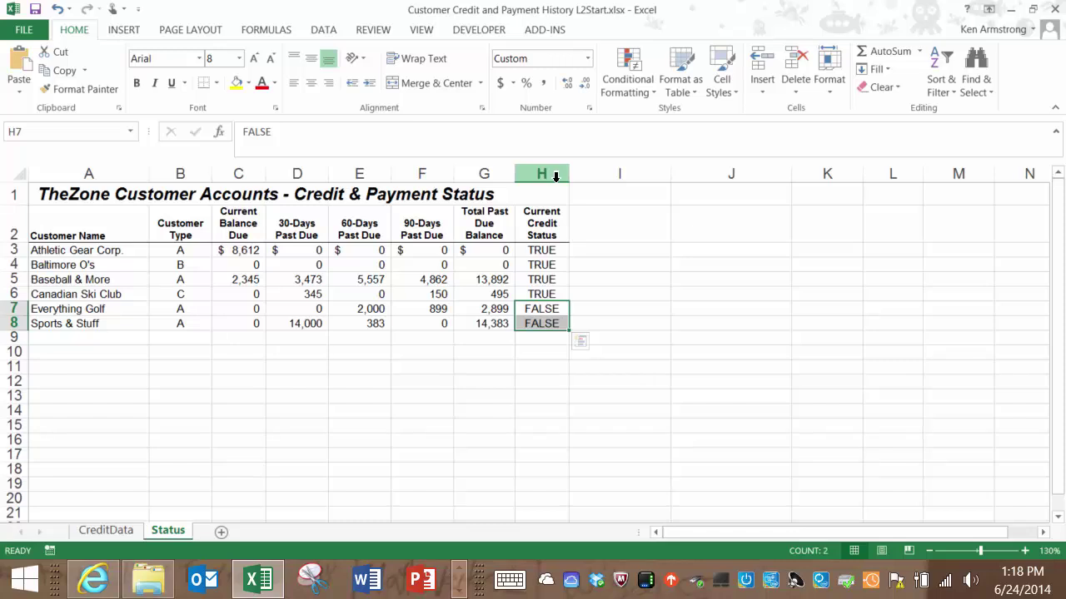
{"action": "left_click", "coordinate": [557, 253]}
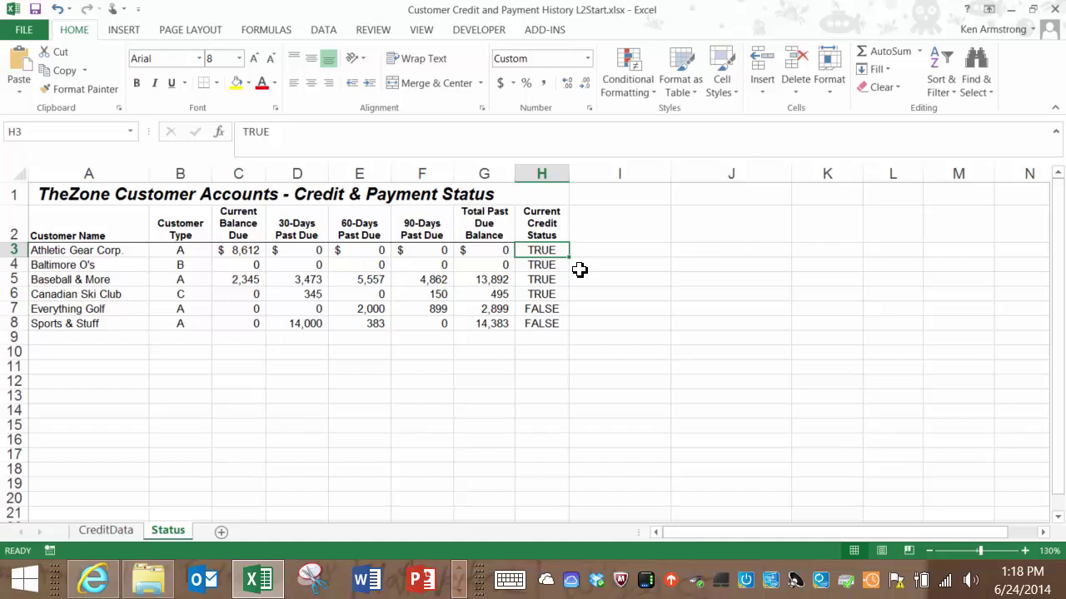
{"action": "left_click", "coordinate": [547, 310]}
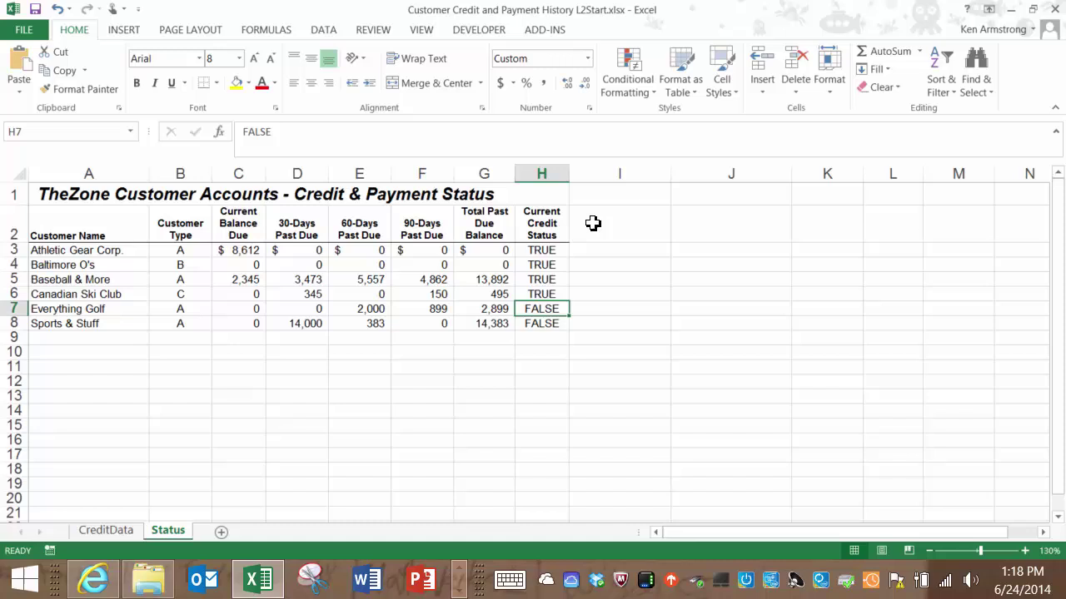
- Enter the column heading "Current Credit Status Detail" in cell I2
{"action": "left_click", "coordinate": [593, 223]}
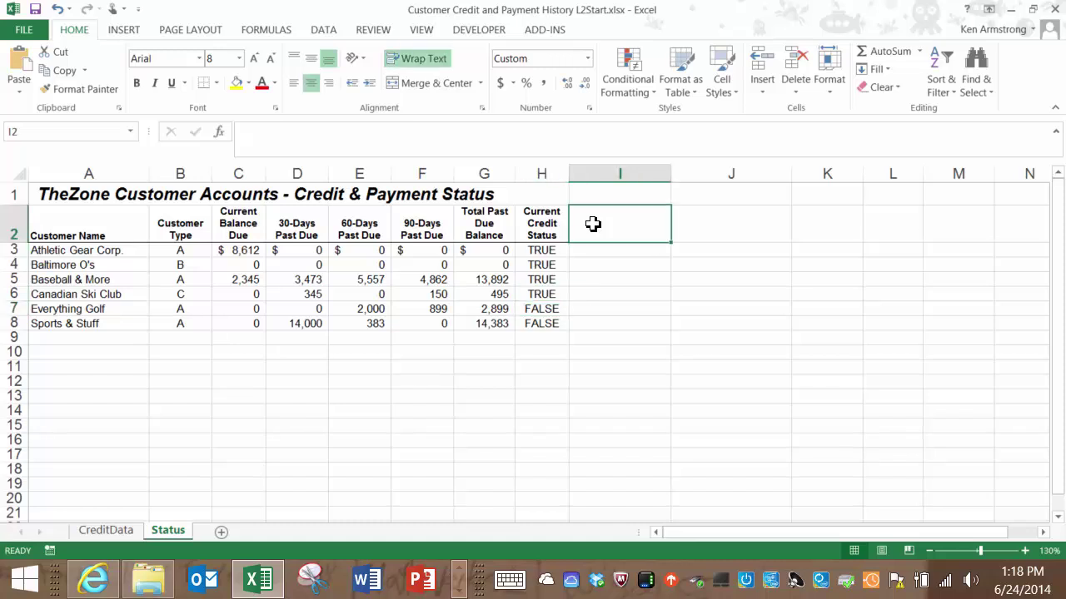
{"action": "type", "text": "Curren"}
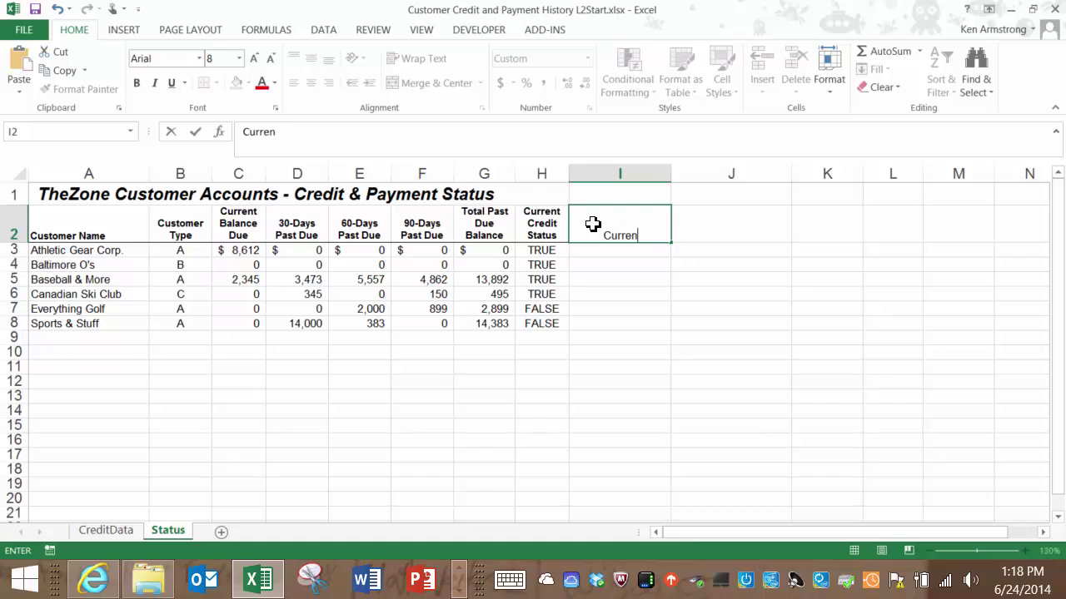
{"action": "type", "text": "t Credit"}
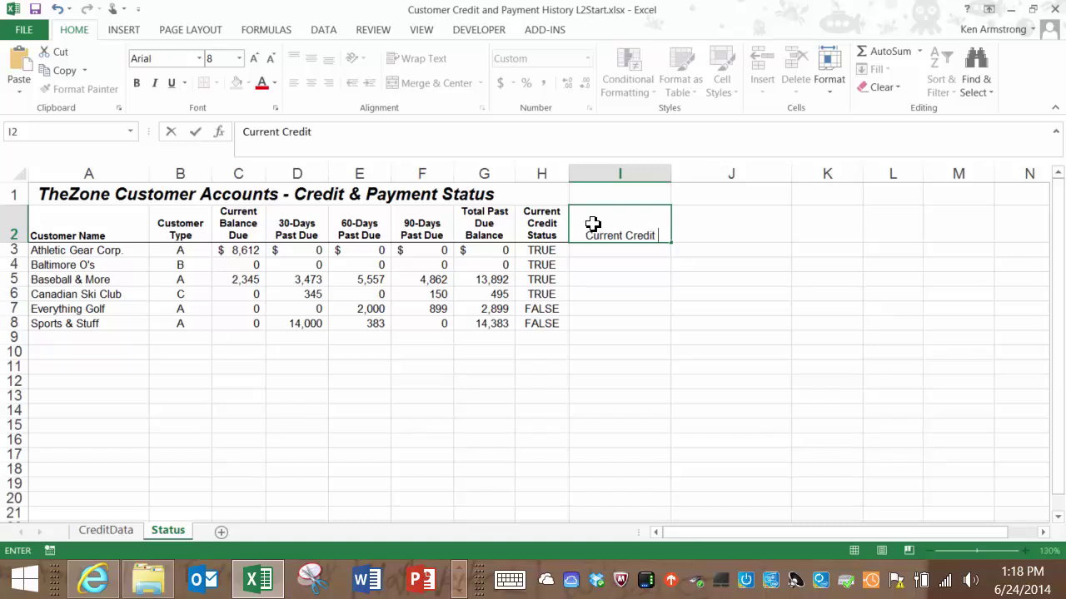
{"action": "type", "text": " Status D"}
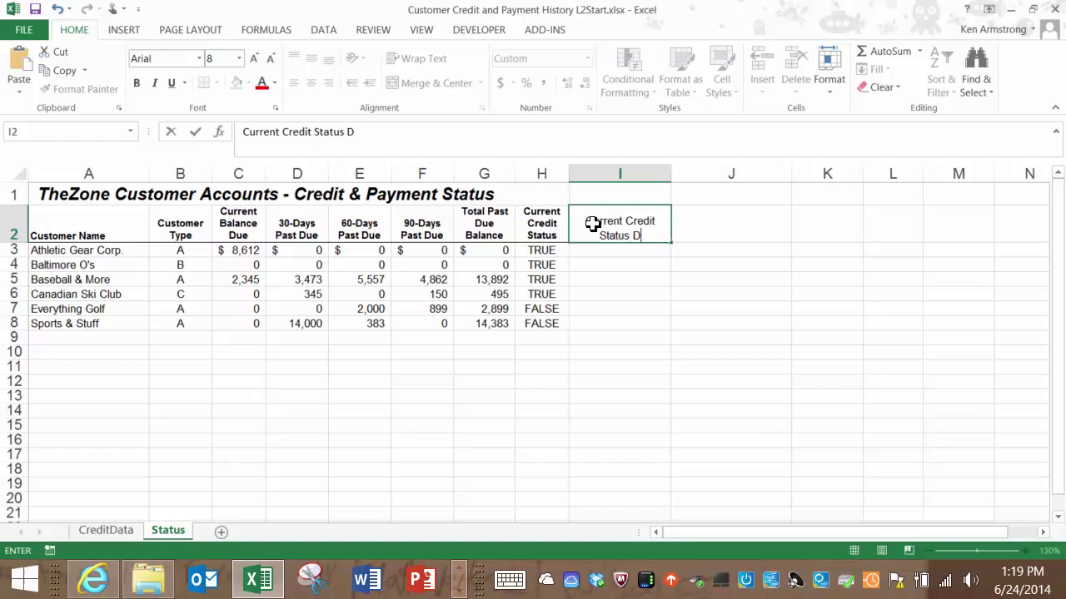
{"action": "type", "text": "etail"}
{"action": "key", "text": "ctrl+Return"}
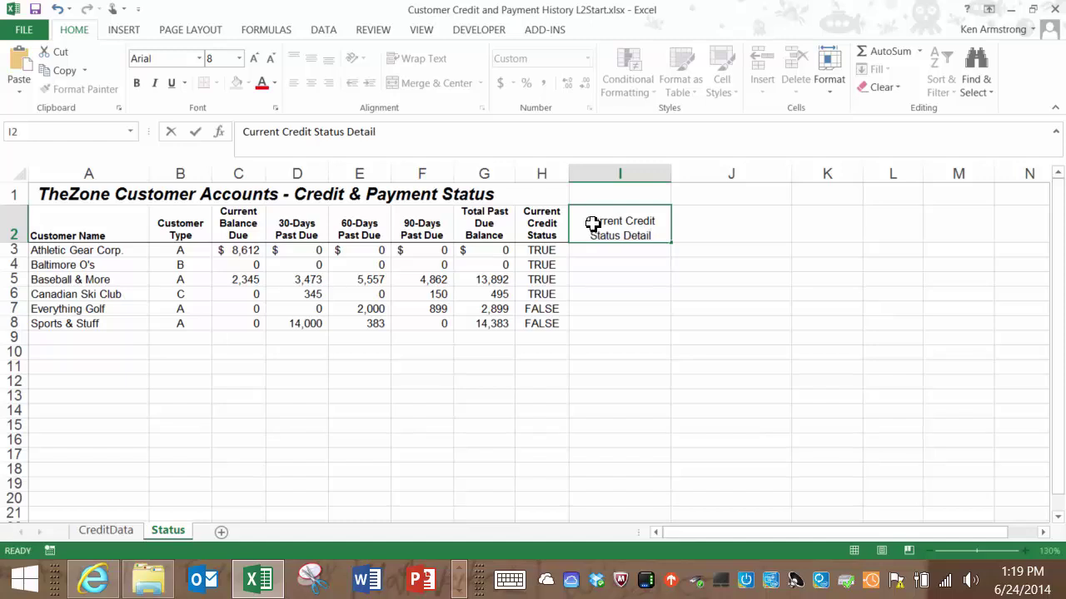
{"action": "key", "text": "Return"}
- Copy the formatting of the Current Credit Status heading in H2 to the heading in I2 with Format Painter
{"action": "left_click", "coordinate": [542, 222]}
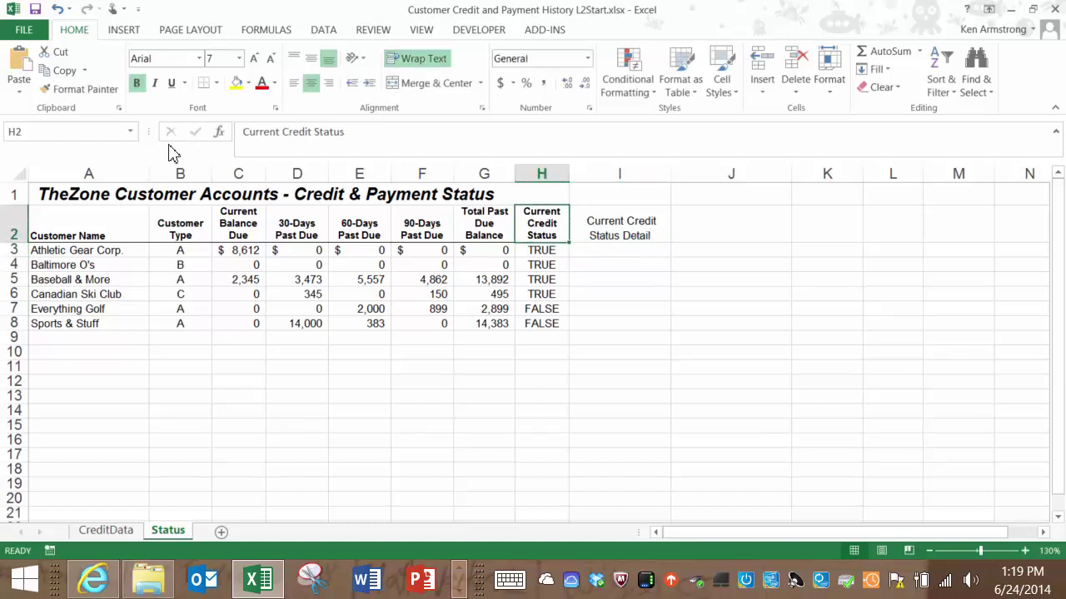
{"action": "left_click", "coordinate": [83, 90]}
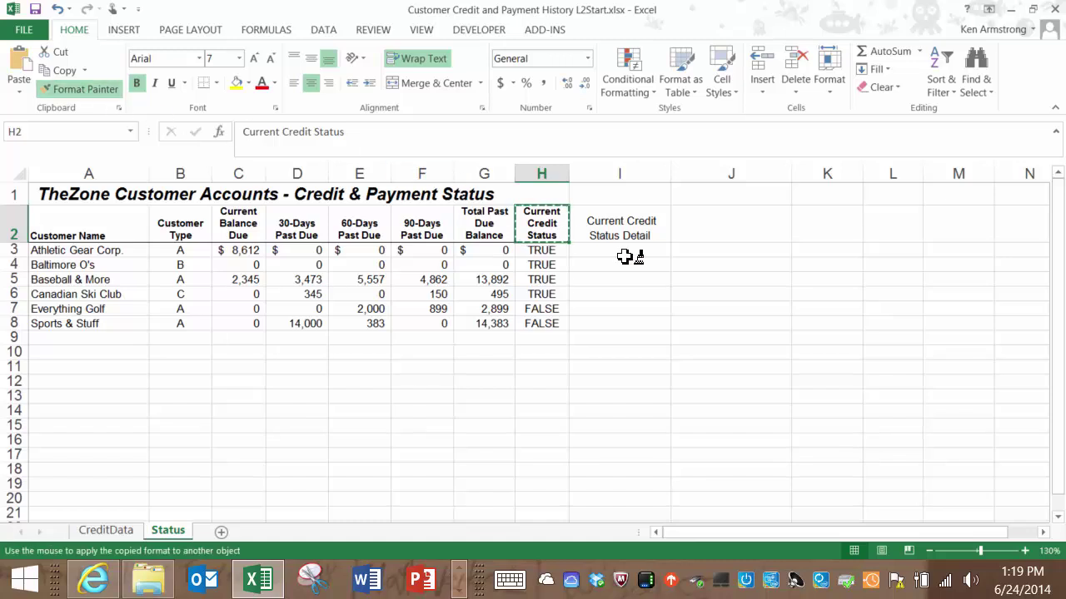
{"action": "left_click", "coordinate": [622, 223]}
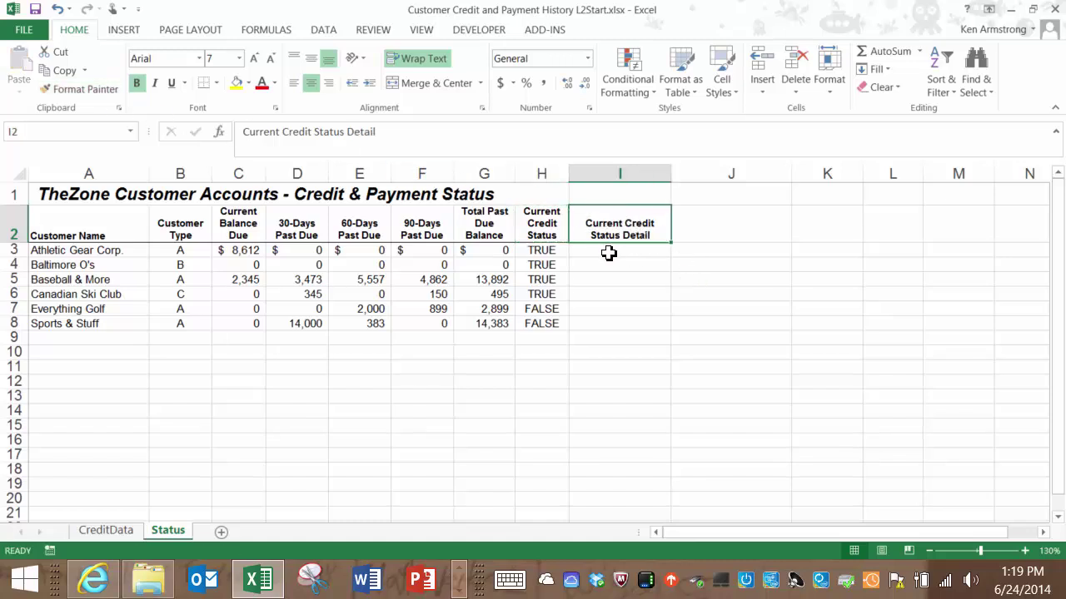
{"action": "left_click", "coordinate": [609, 253]}
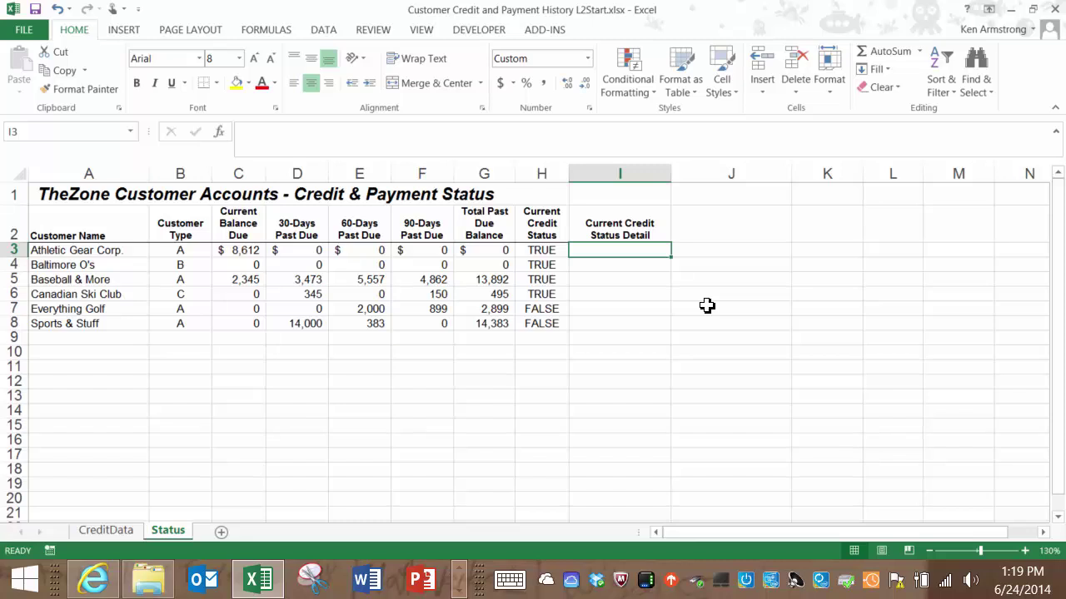
{"action": "type", "text": "howdy"}
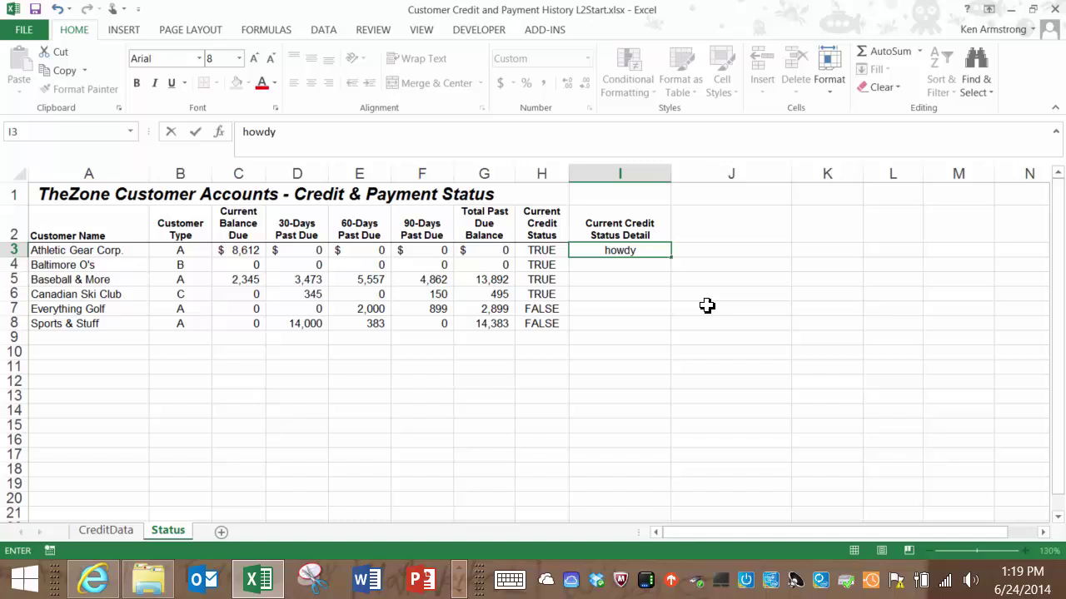
{"action": "key", "text": "Return"}
{"action": "key", "text": "Up"}
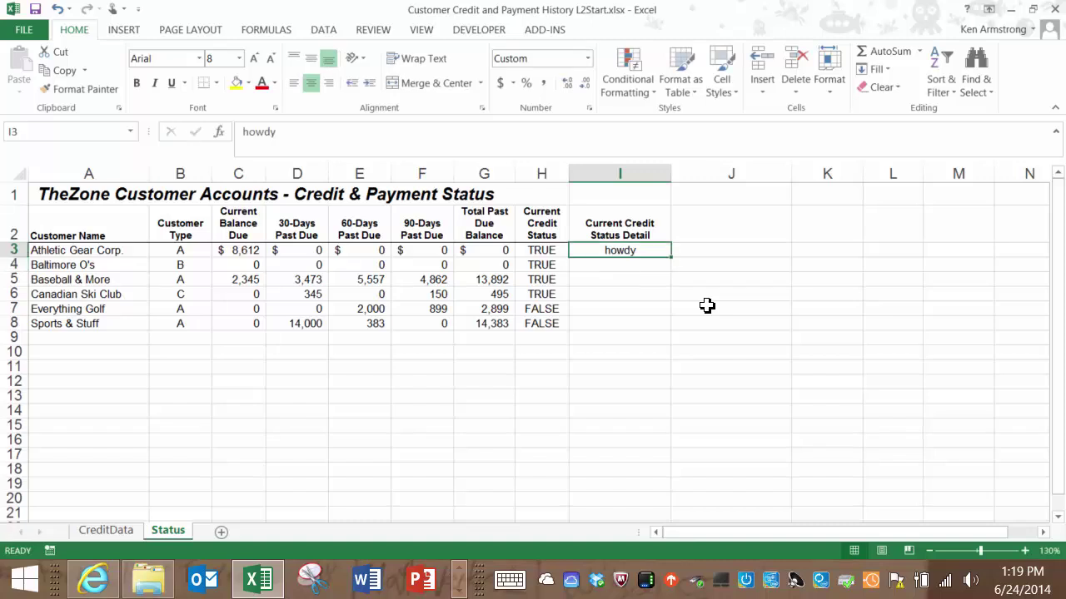
{"action": "key", "text": "Delete"}
{"action": "key", "text": "Left"}
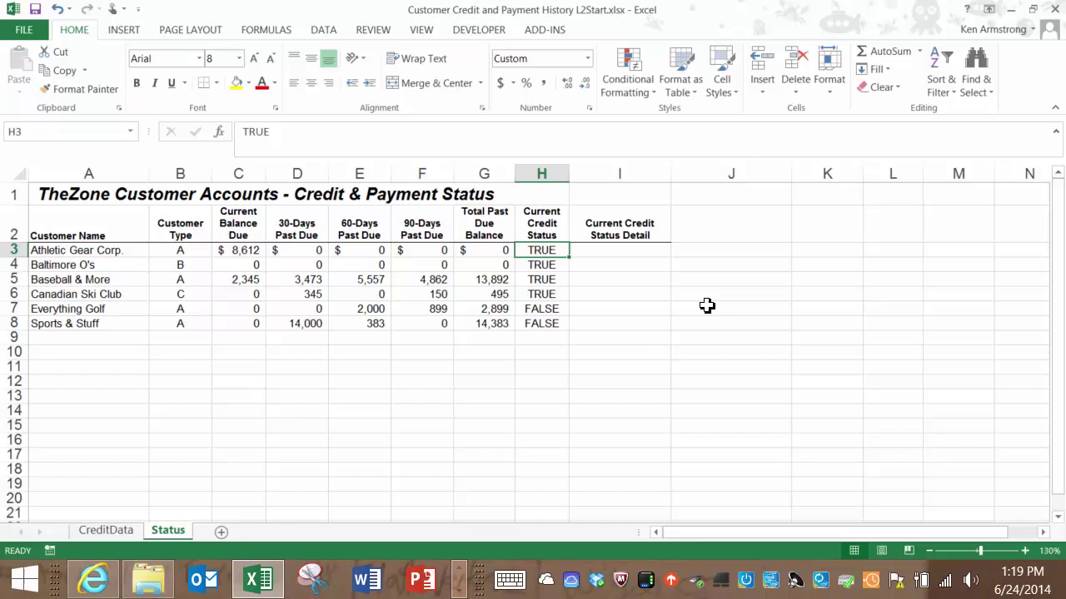
- Start an IF formula in cell I3 with cell H3 as the logical test
{"action": "key", "text": "Right"}
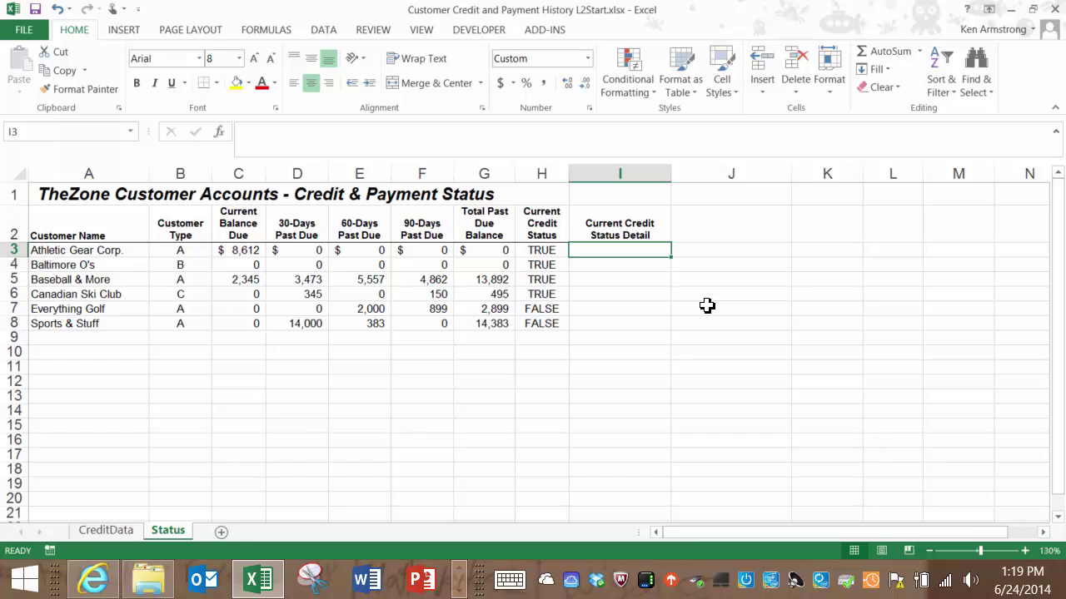
{"action": "type", "text": "="}
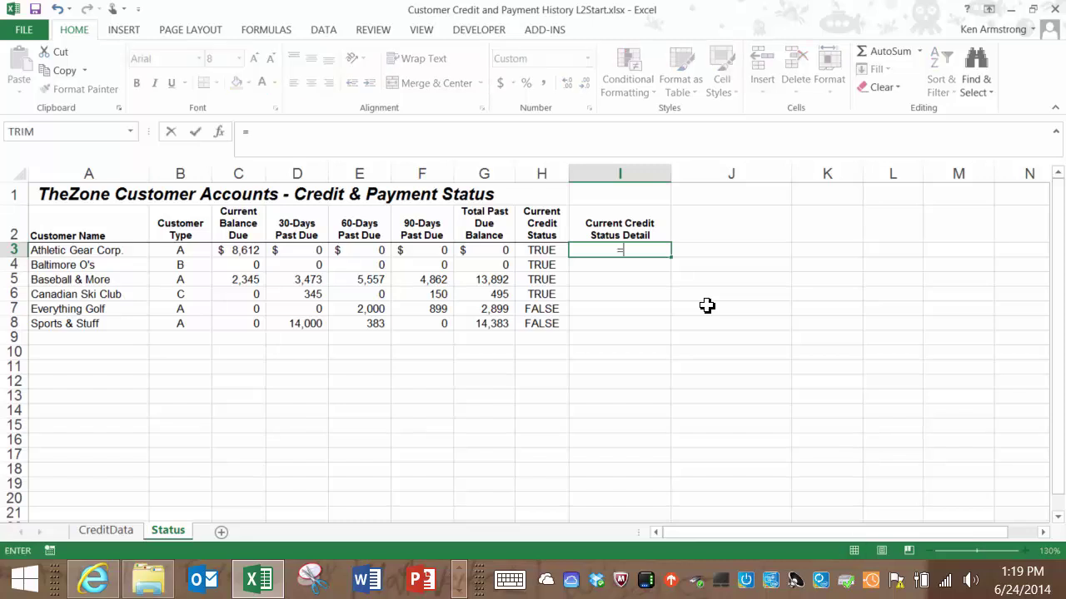
{"action": "type", "text": "if"}
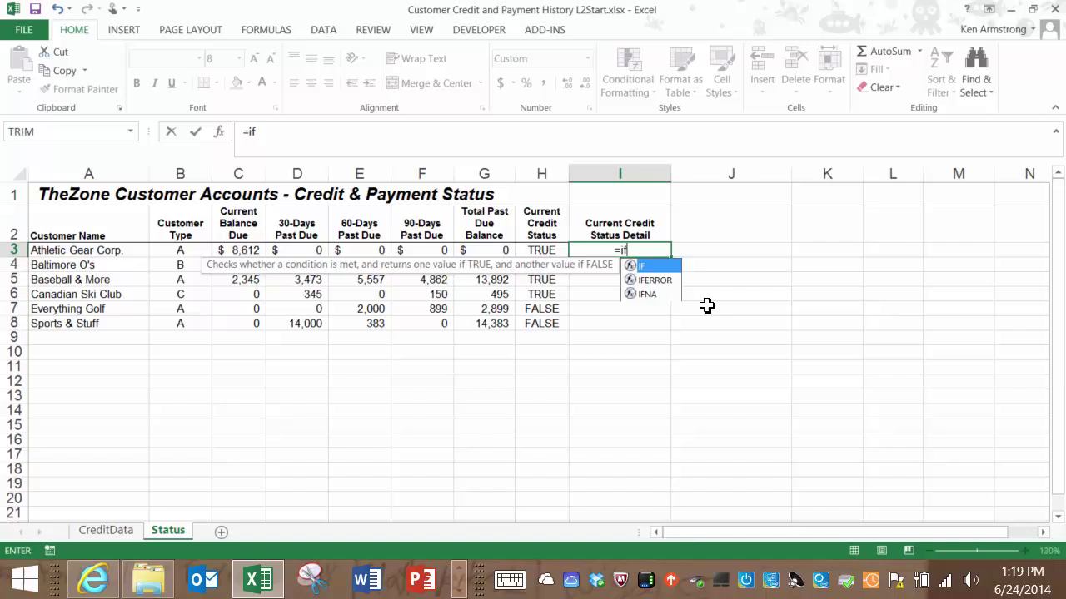
{"action": "type", "text": "("}
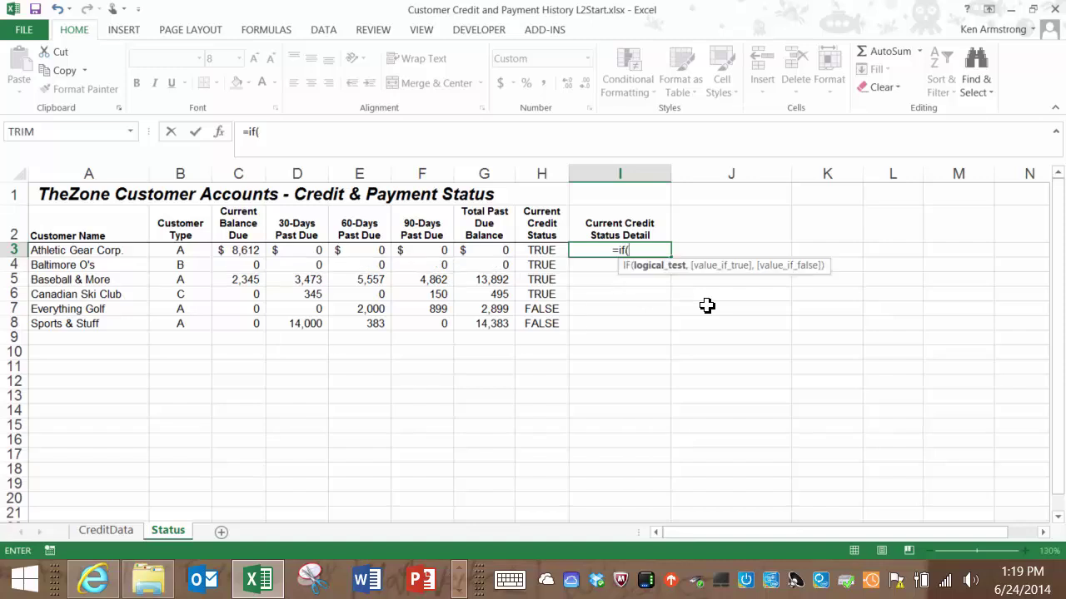
{"action": "left_click", "coordinate": [552, 253]}
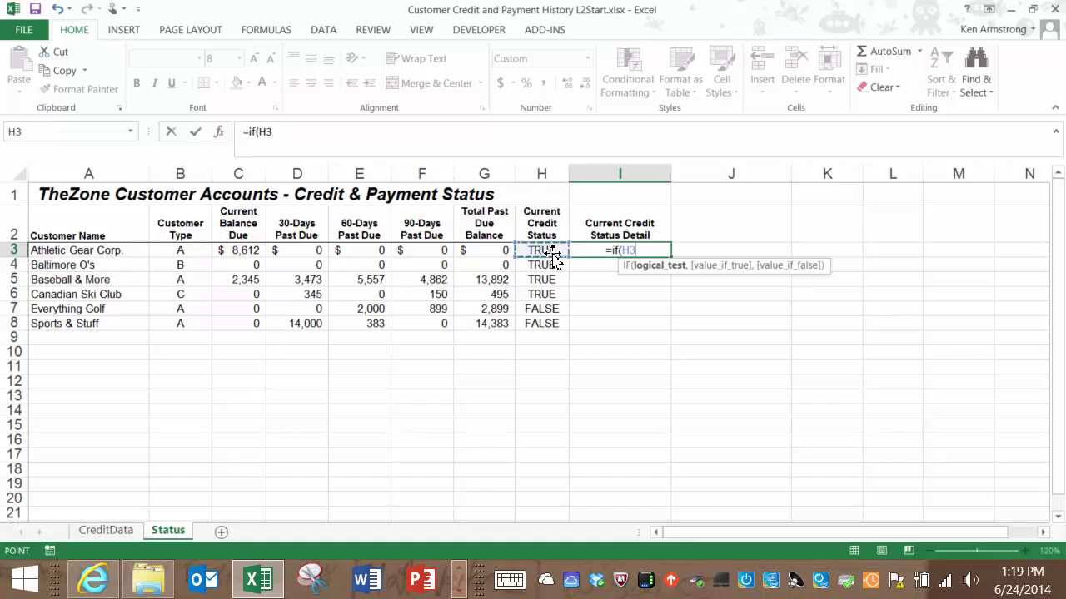
{"action": "type", "text": ","}
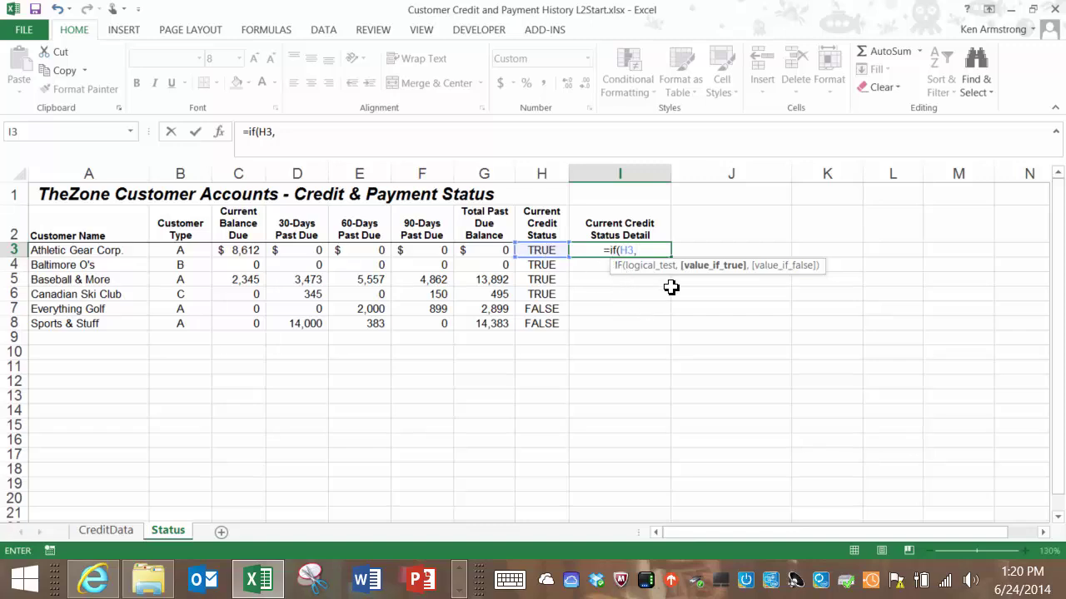
- Give the IF formula in I3 "Approved" as the value if true and "Not Approved" as the value if false
{"action": "type", "text": "\"Ap"}
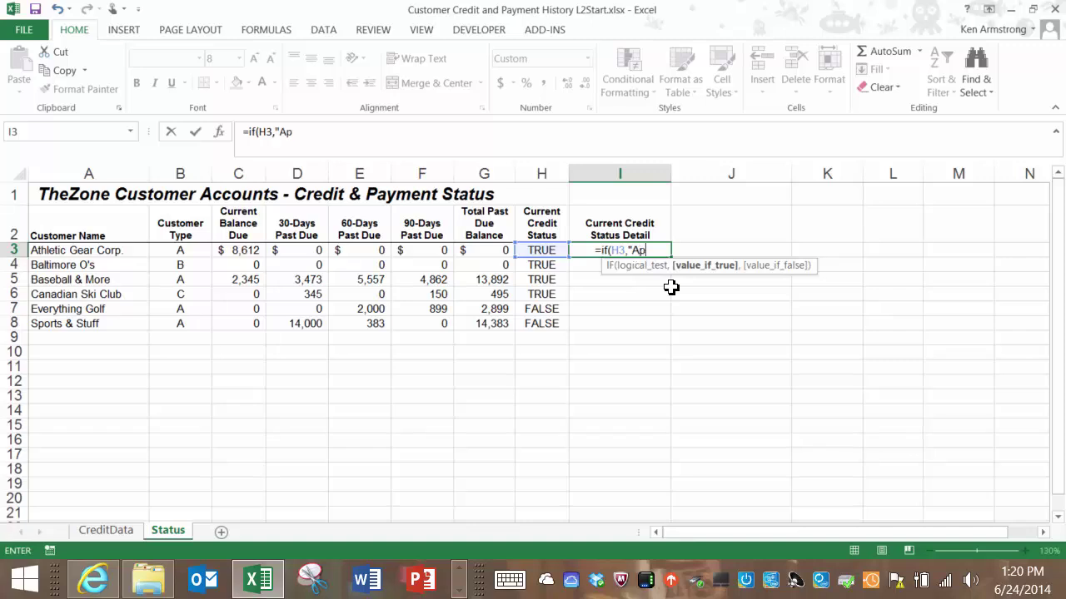
{"action": "type", "text": "proved\""}
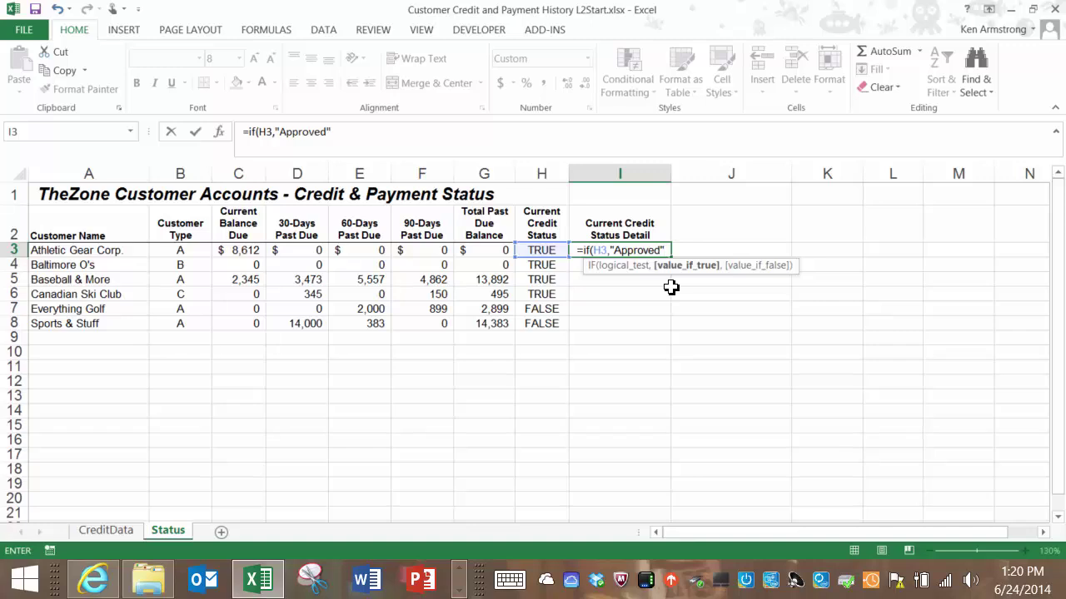
{"action": "type", "text": ",0"}
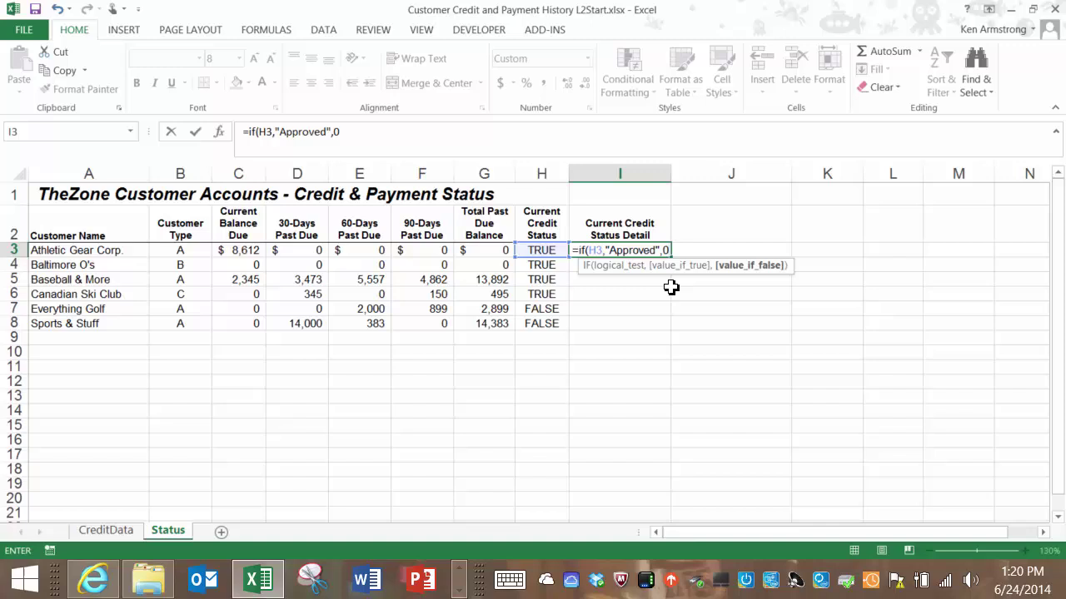
{"action": "key", "text": "BackSpace"}
{"action": "key", "text": "BackSpace"}
{"action": "type", "text": ","}
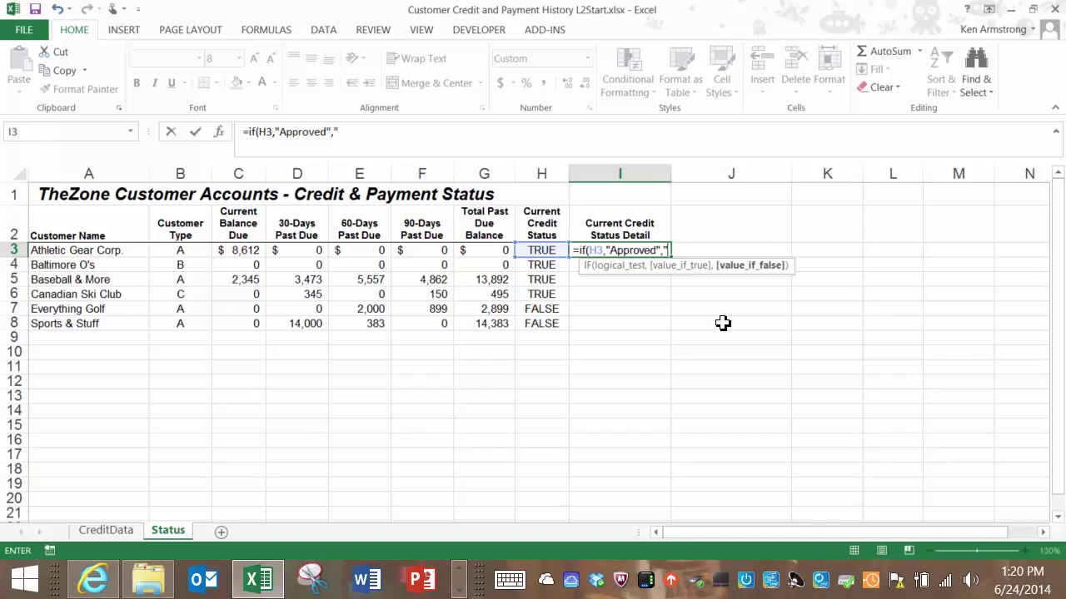
{"action": "type", "text": "\"Not"}
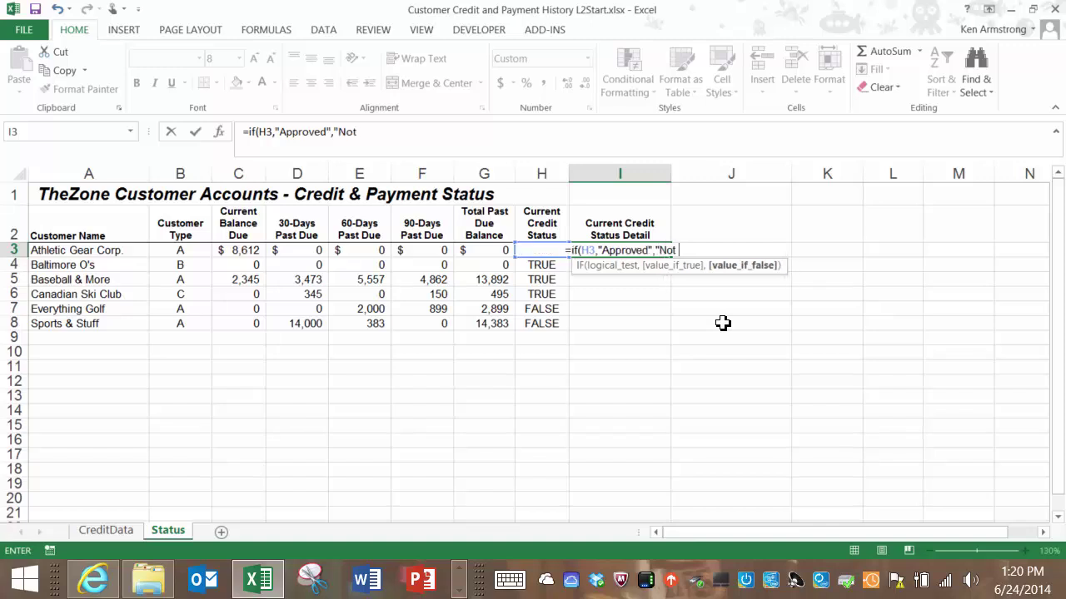
{"action": "type", "text": " Approved"}
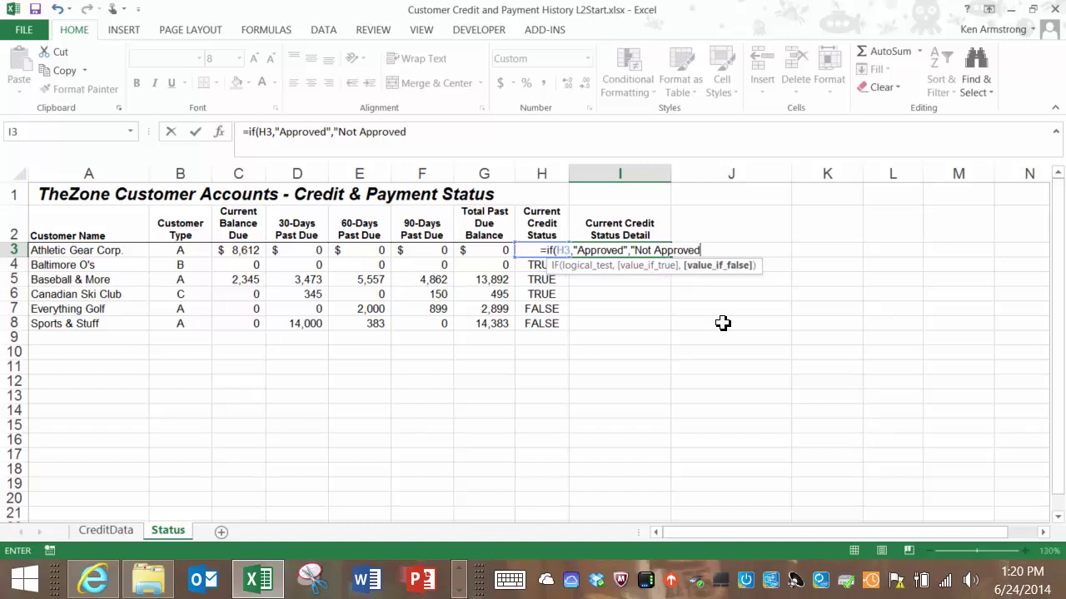
{"action": "type", "text": "\""}
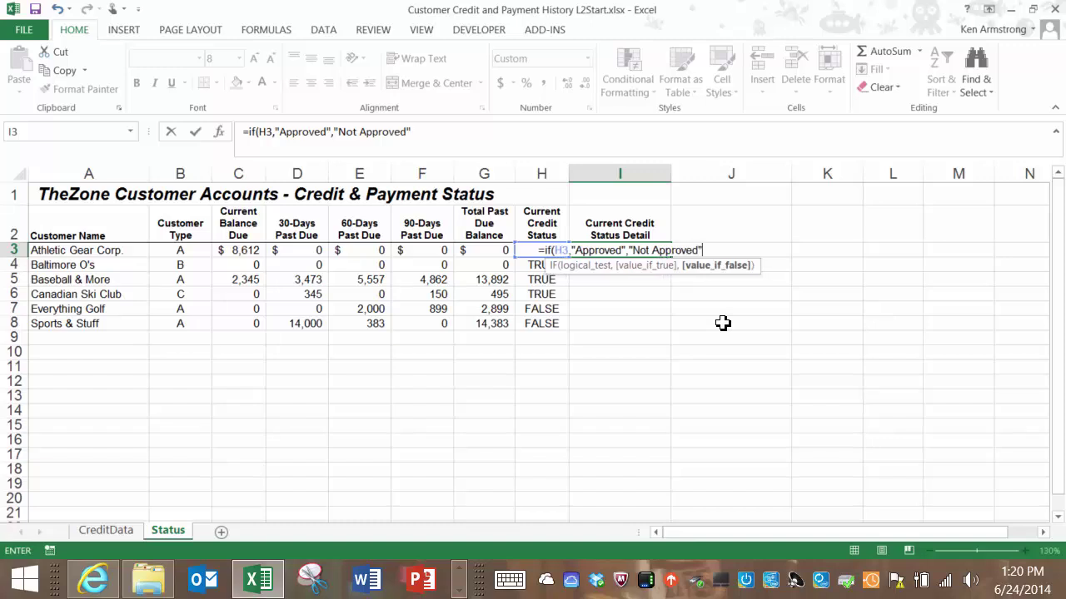
- Check each argument of the IF formula in I3, add the closing parenthesis and enter the formula
{"action": "left_click", "coordinate": [638, 251]}
{"action": "left_click", "coordinate": [606, 252]}
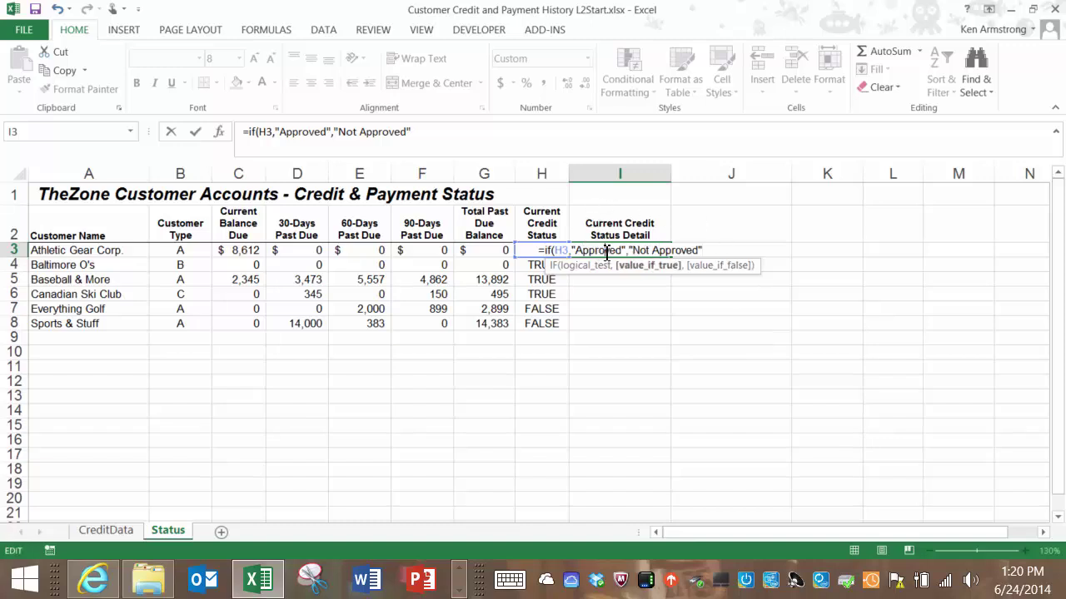
{"action": "left_click", "coordinate": [562, 250]}
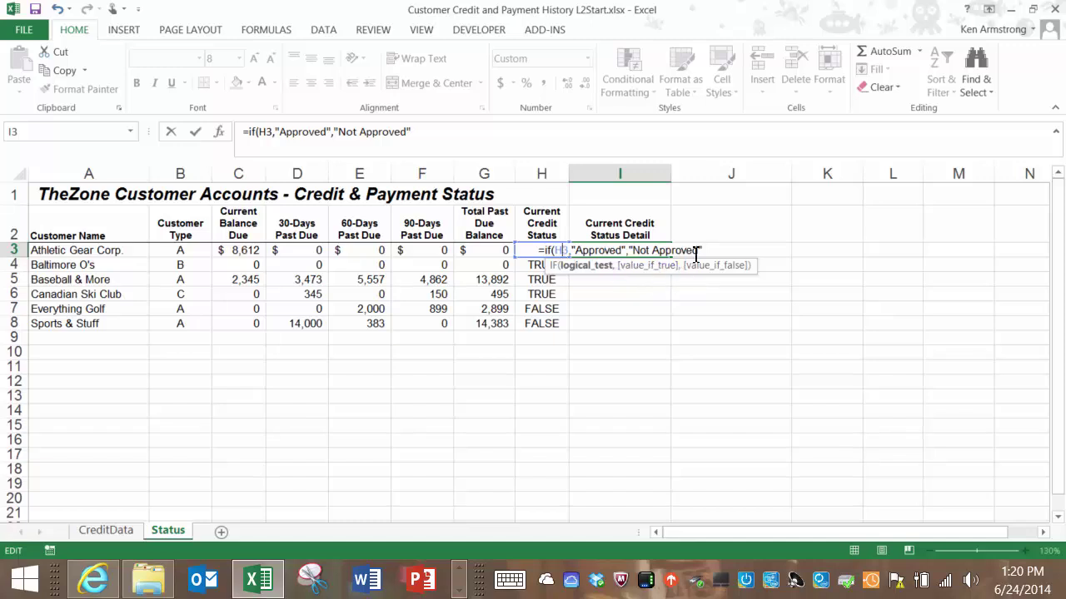
{"action": "left_click", "coordinate": [706, 251]}
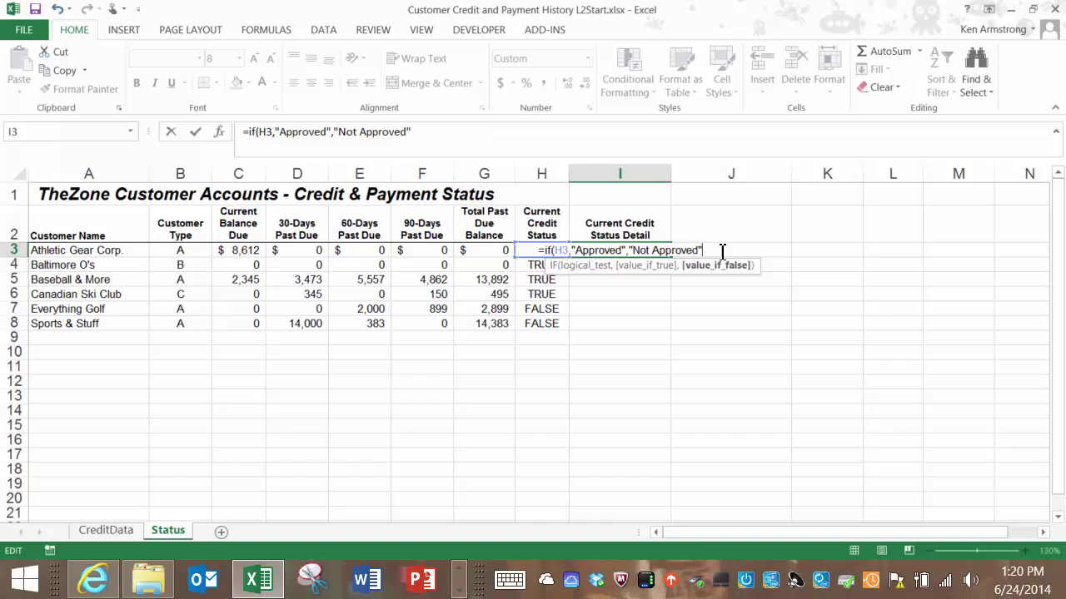
{"action": "type", "text": ")"}
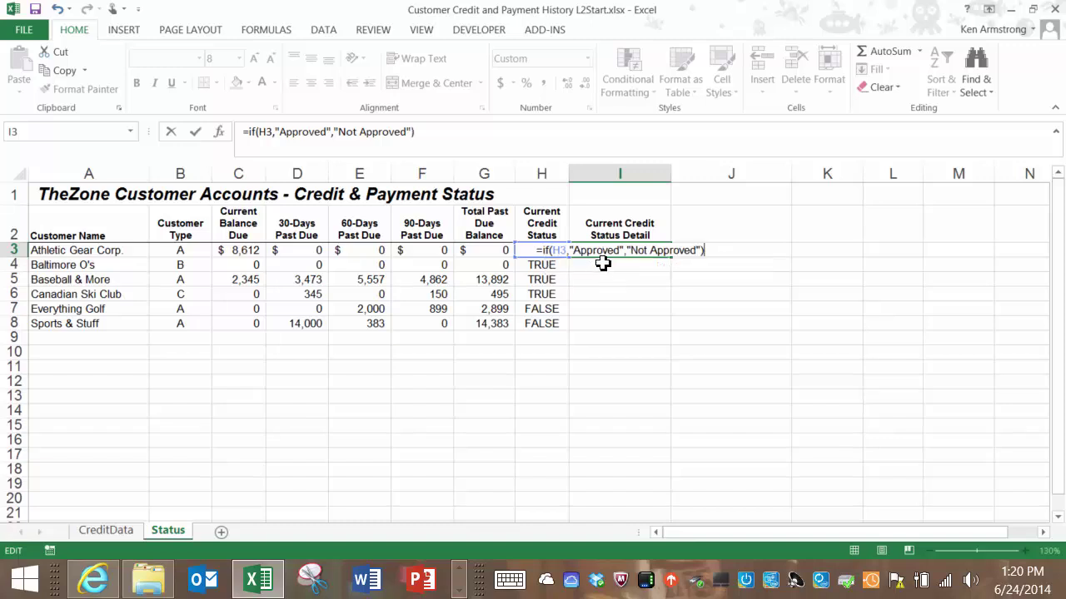
{"action": "left_click", "coordinate": [566, 252]}
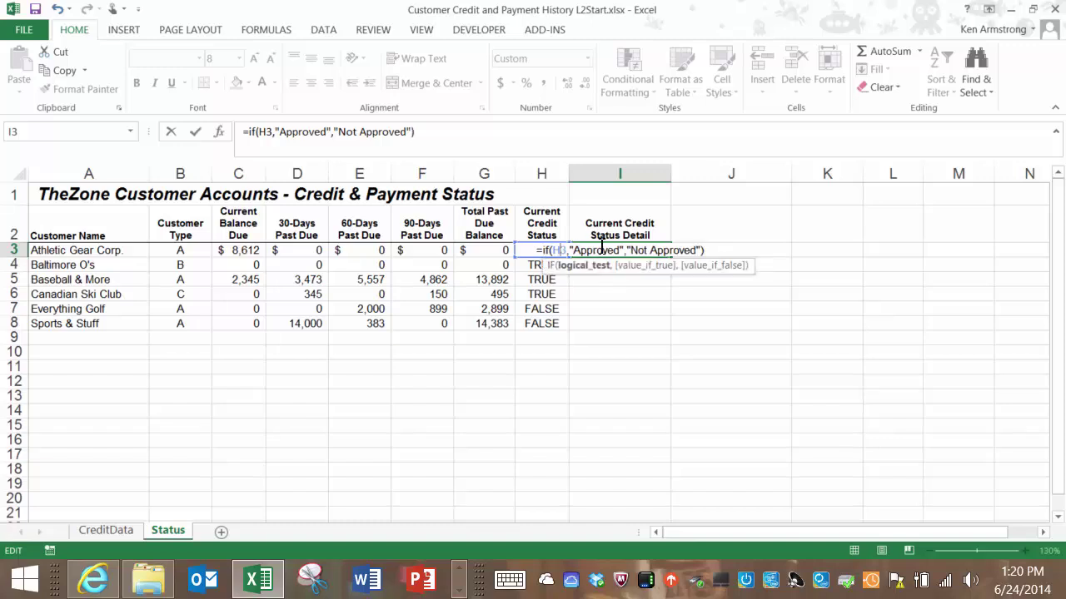
{"action": "left_click", "coordinate": [606, 250]}
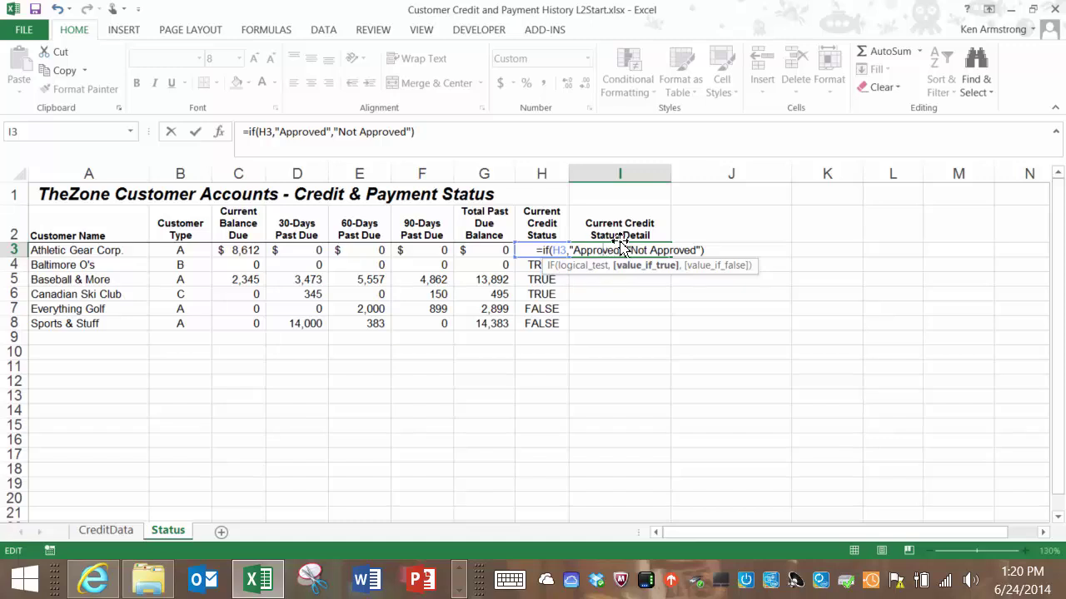
{"action": "left_click", "coordinate": [670, 250]}
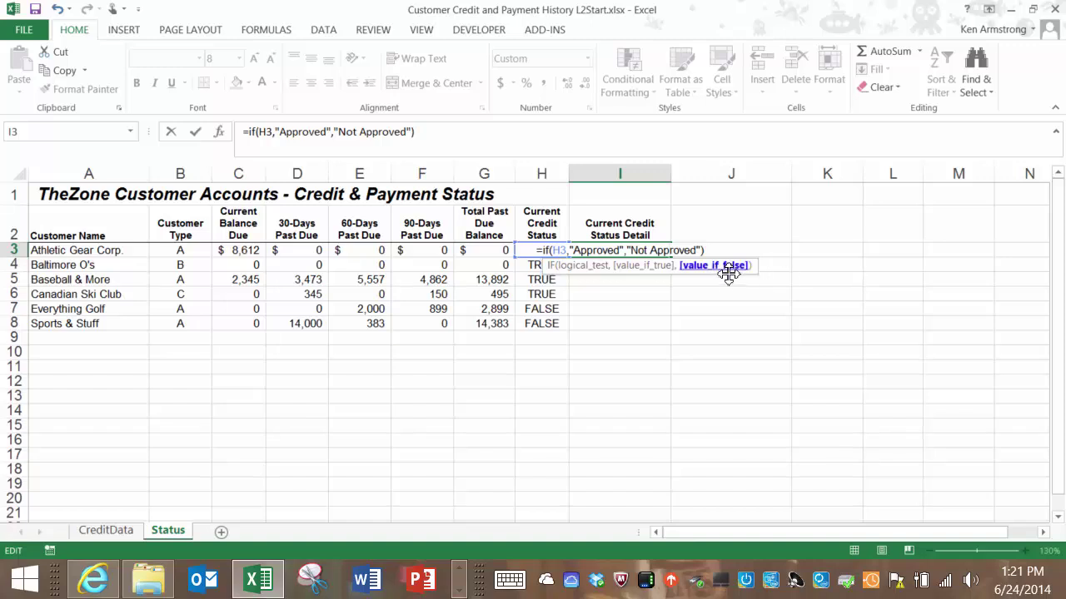
{"action": "key", "text": "Return"}
{"action": "key", "text": "Up"}
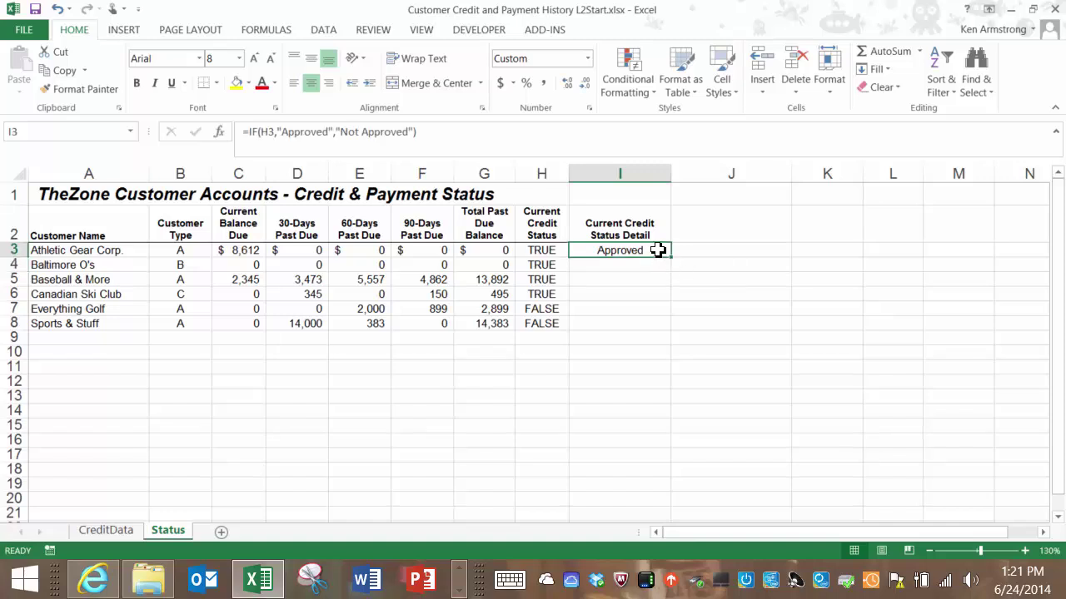
- Copy the IF formula from I3 down through I8 for the remaining customers
{"action": "left_click", "coordinate": [533, 249]}
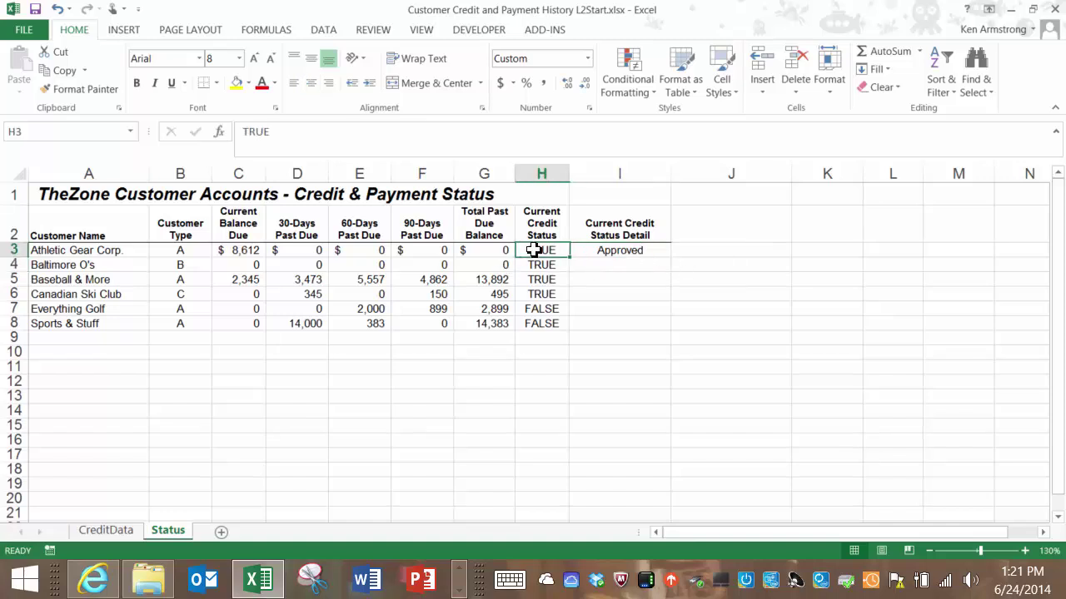
{"action": "left_click", "coordinate": [611, 250]}
{"action": "left_click_drag", "start_coordinate": [671, 257], "coordinate": [672, 337]}
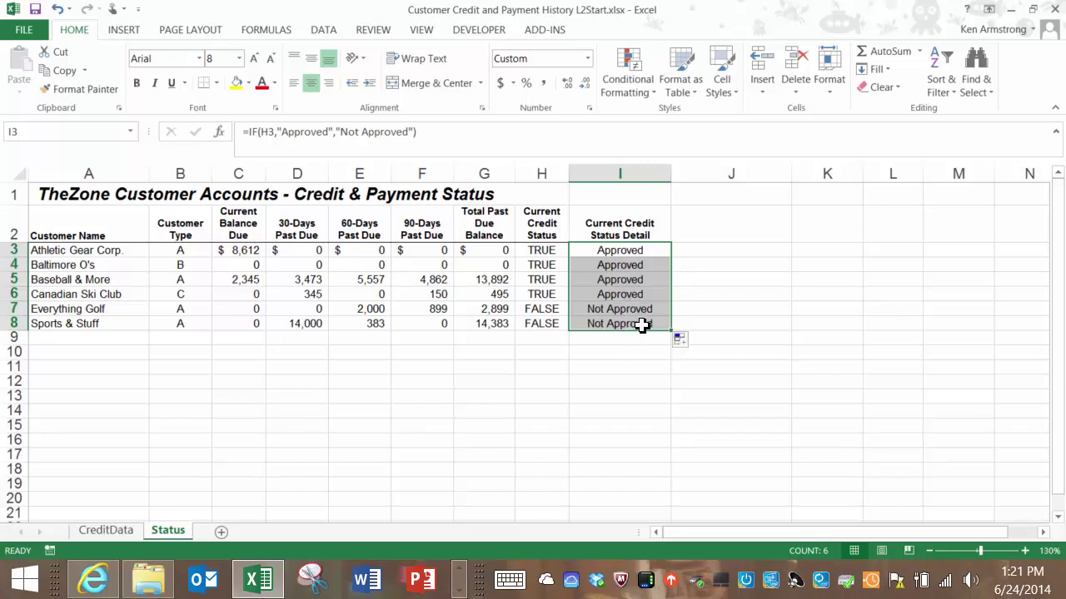
- Compare the Everything Golf status in H7 with the formula in I7, and fit the width of column I to its contents
{"action": "left_click", "coordinate": [553, 310]}
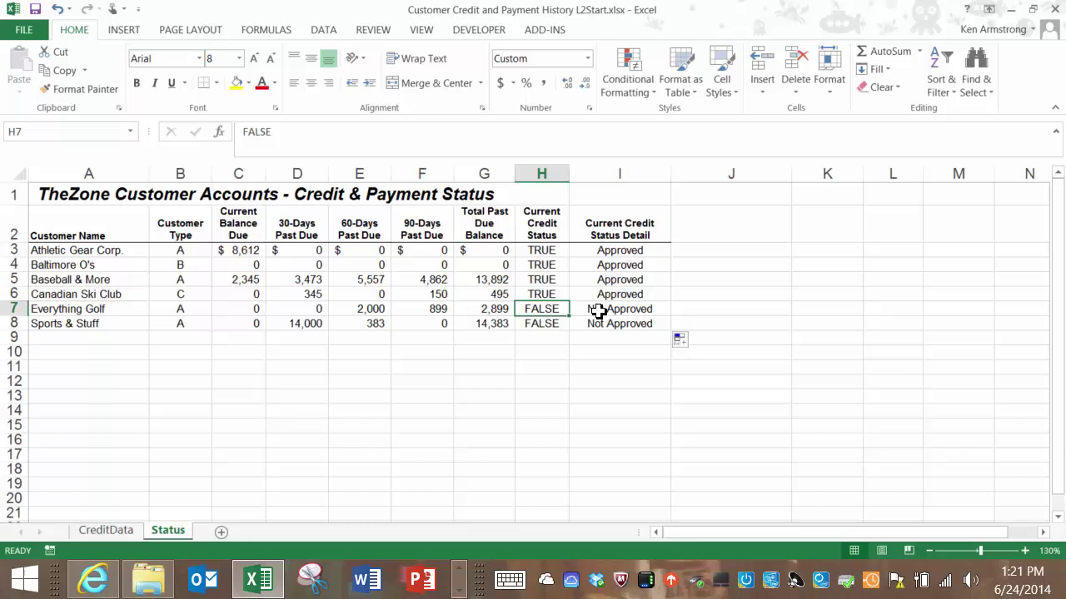
{"action": "left_click", "coordinate": [597, 310]}
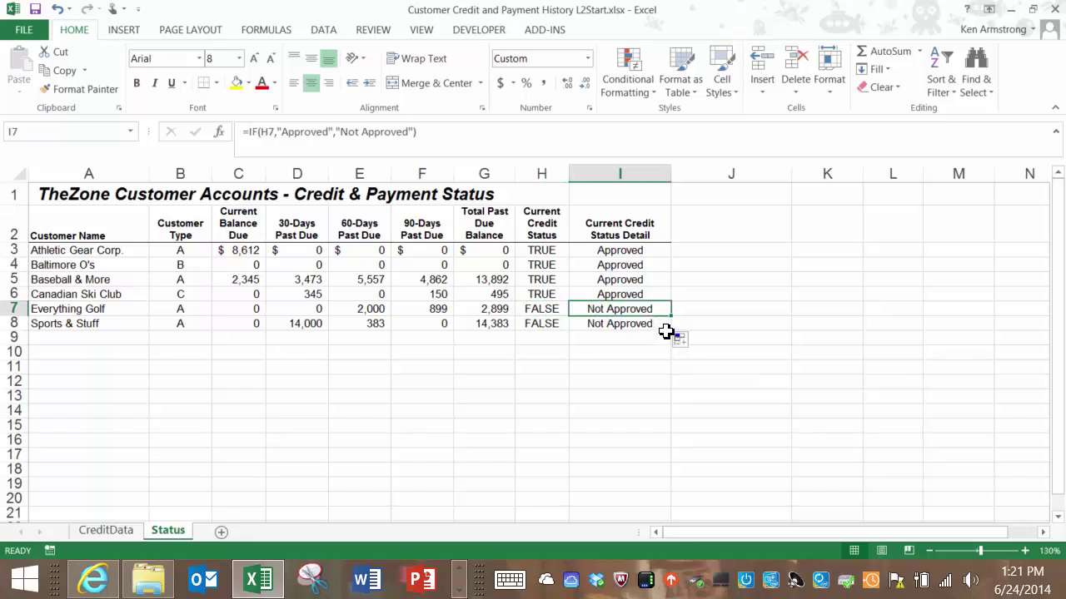
{"action": "left_click_drag", "start_coordinate": [667, 173], "coordinate": [667, 173]}
{"action": "double_click", "coordinate": [667, 173]}
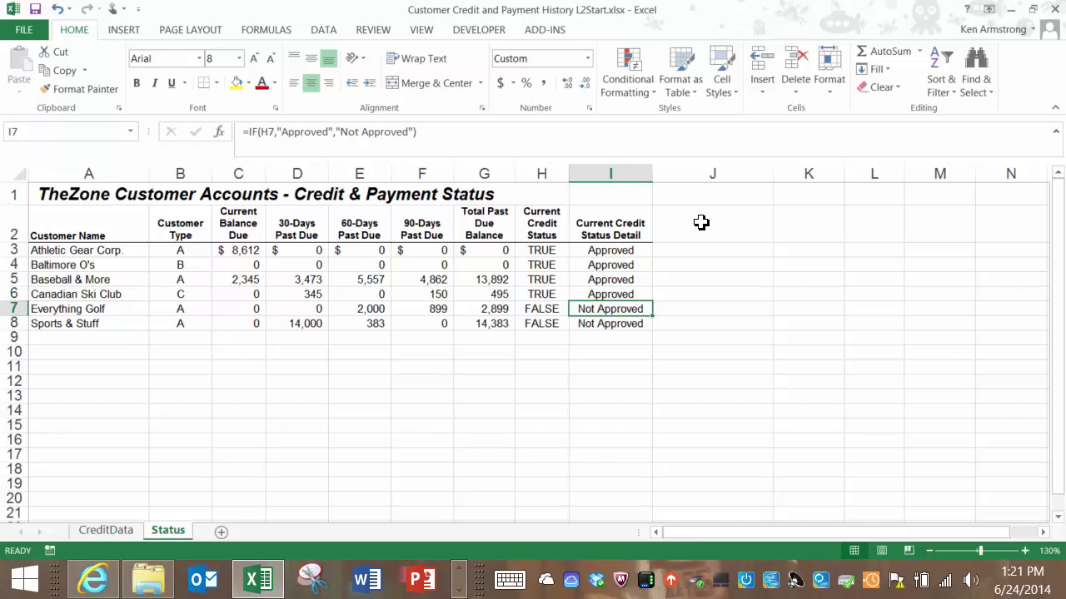
- Examine how the Total Past Due Balance column sums the 30-, 60- and 90-day amounts apart from the current balance
{"action": "left_click", "coordinate": [483, 229]}
{"action": "left_click", "coordinate": [487, 254]}
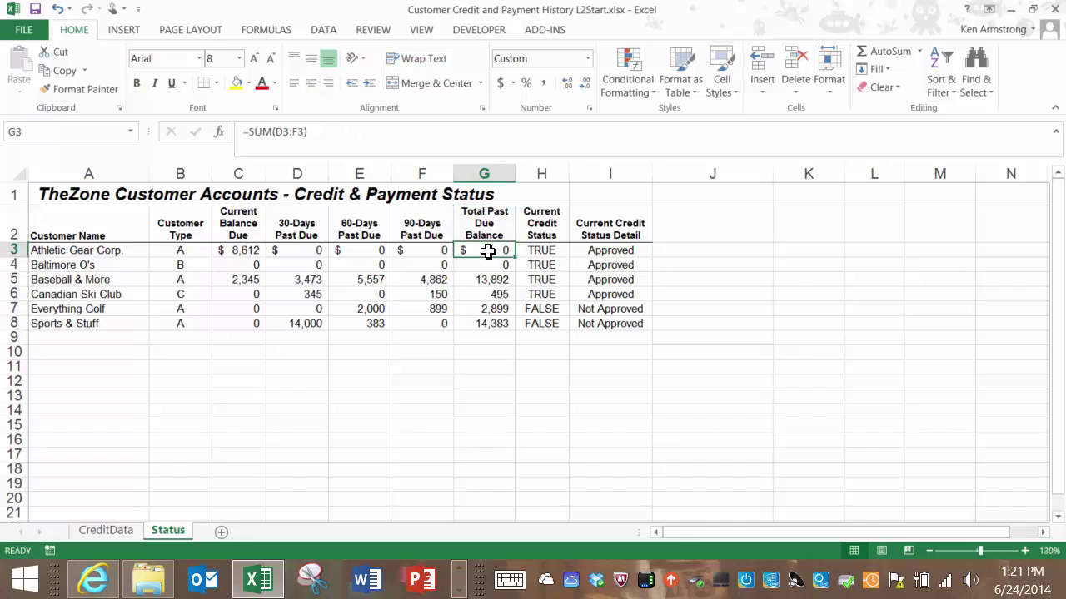
{"action": "left_click", "coordinate": [486, 173]}
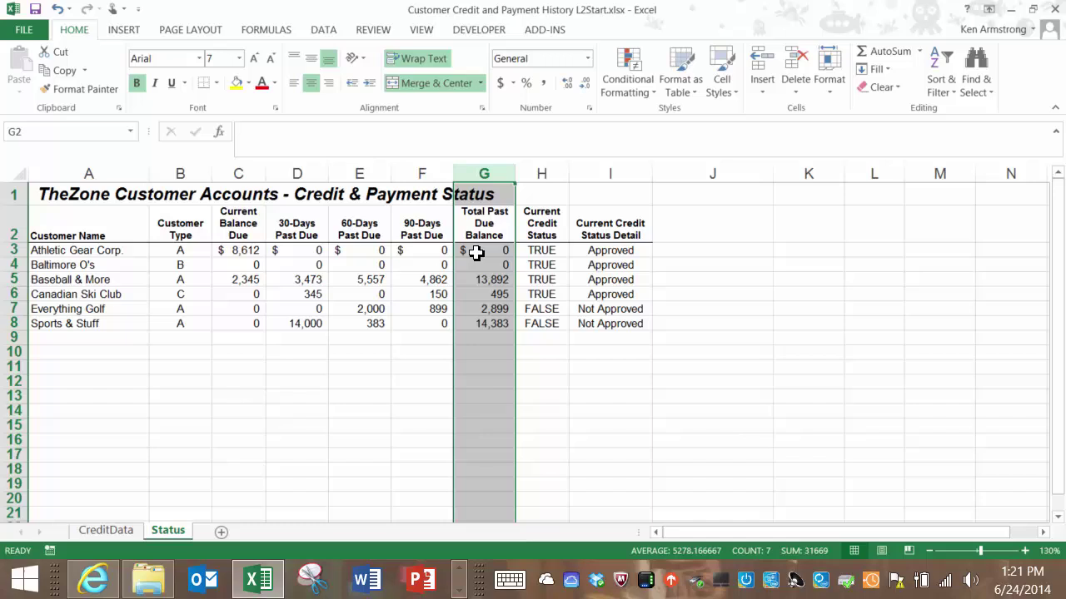
{"action": "left_click", "coordinate": [248, 251]}
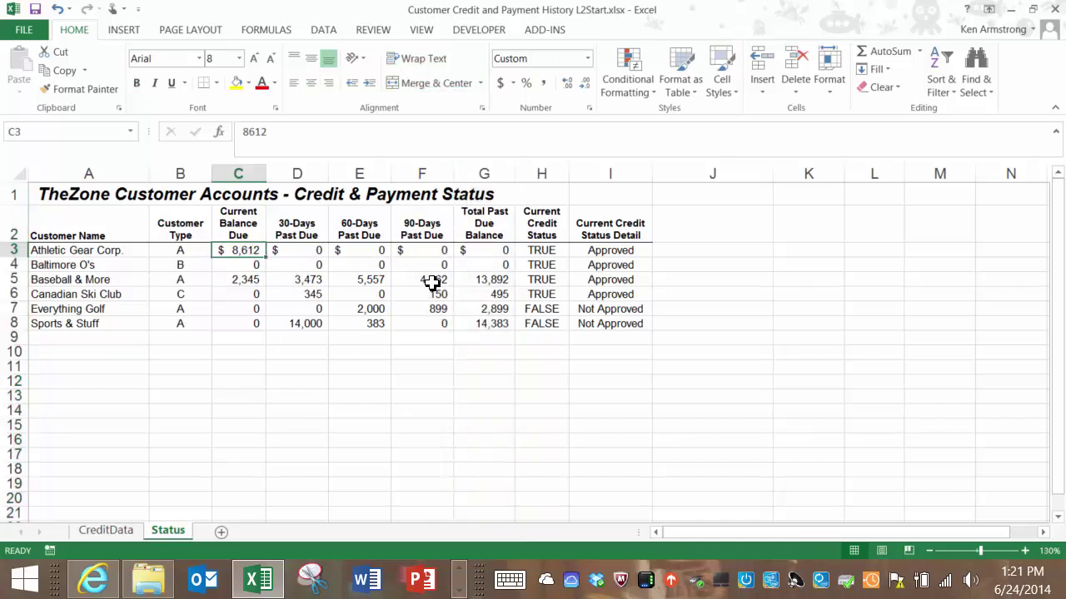
{"action": "left_click", "coordinate": [493, 282]}
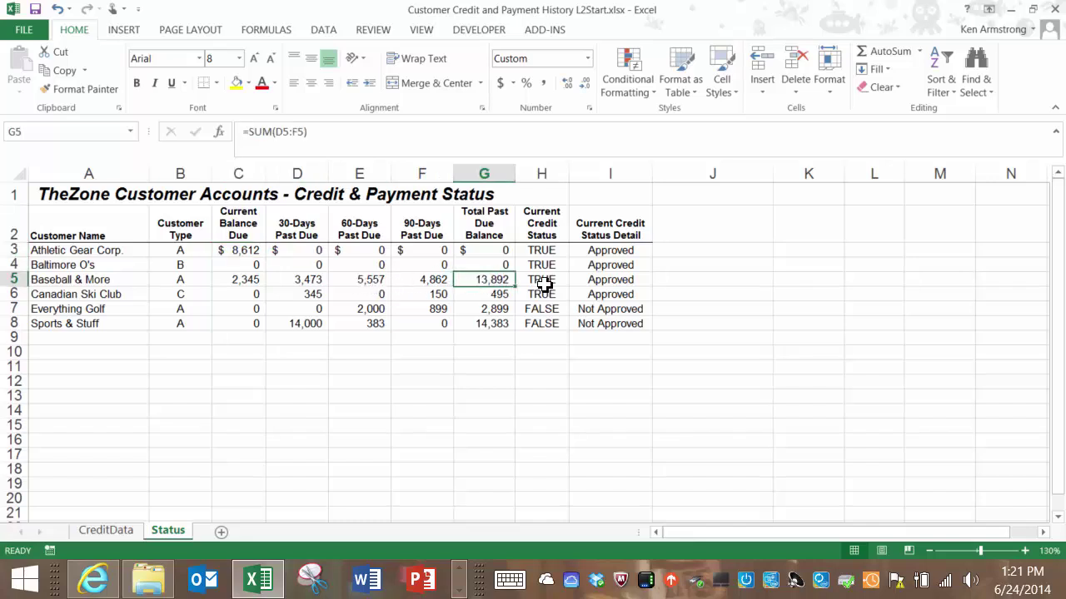
{"action": "left_click_drag", "start_coordinate": [317, 283], "coordinate": [430, 284]}
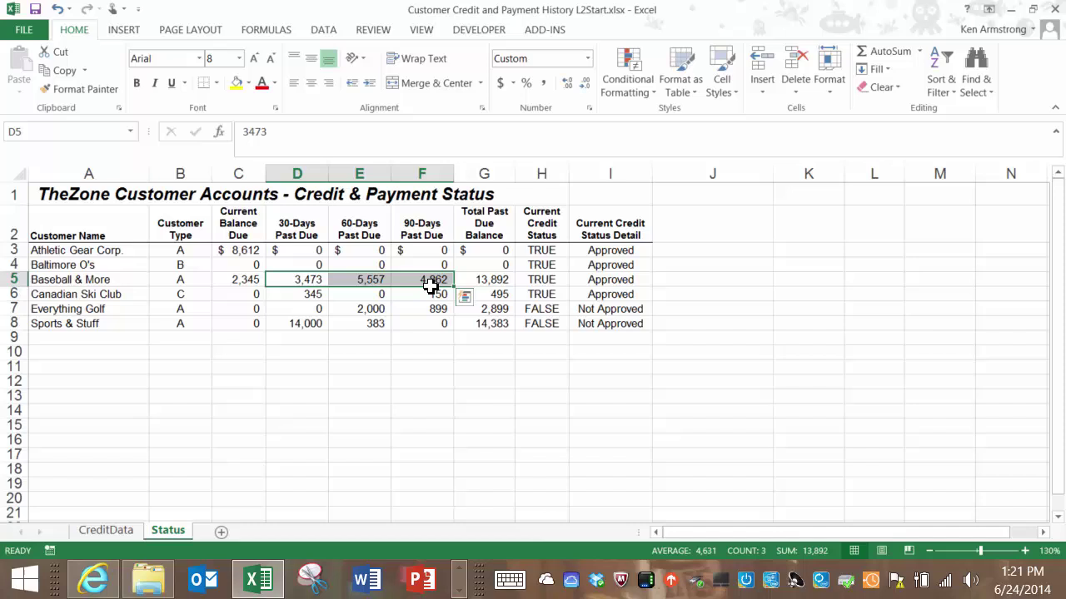
{"action": "left_click", "coordinate": [495, 280]}
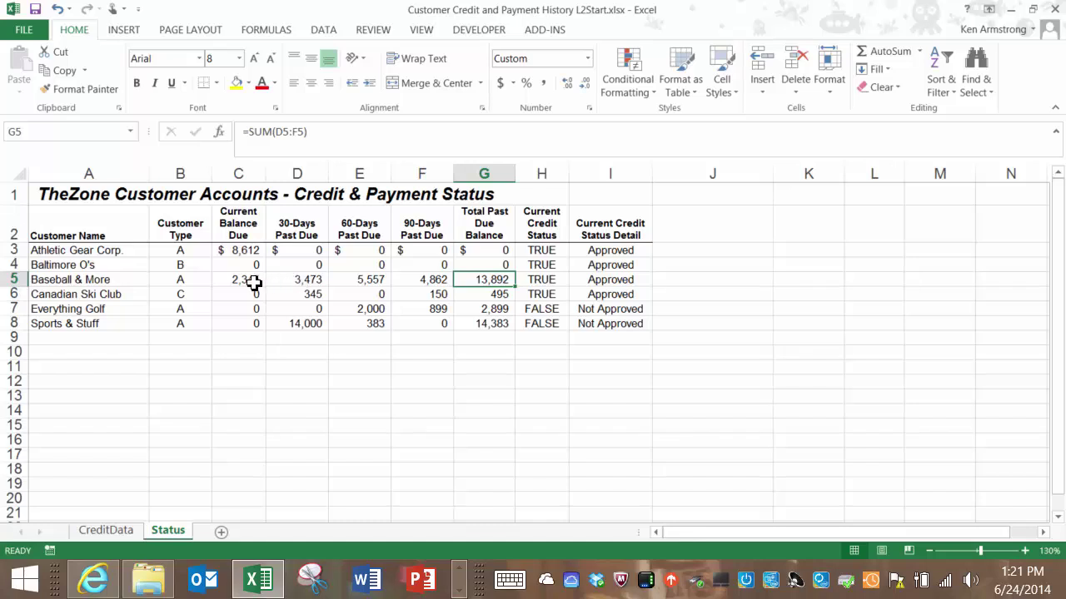
- Enter the column heading "Current Balance including Finance Charge" in cell J2
{"action": "left_click", "coordinate": [686, 250]}
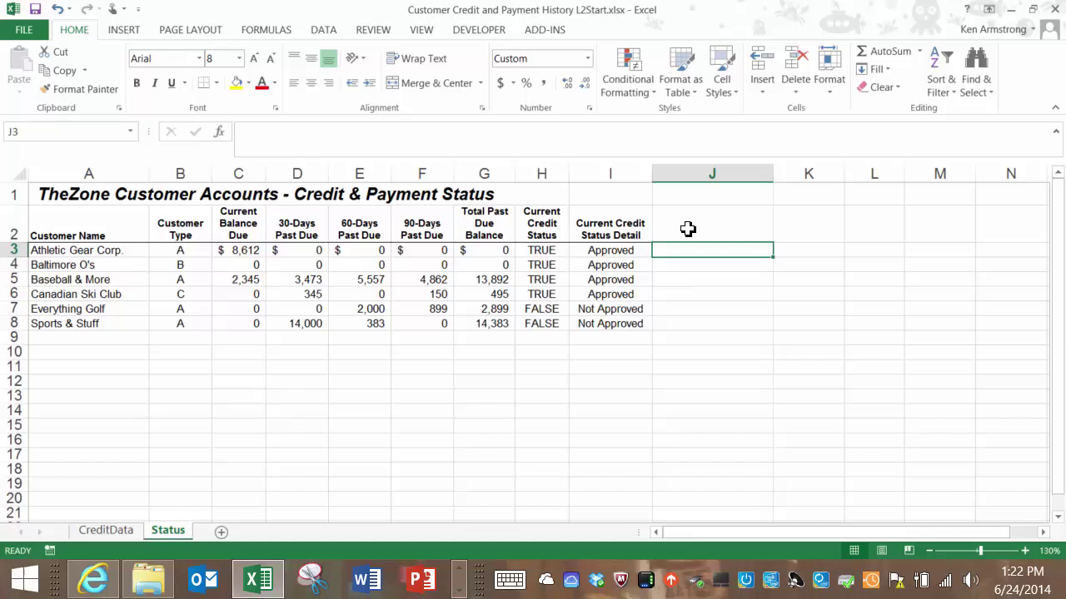
{"action": "left_click", "coordinate": [687, 220]}
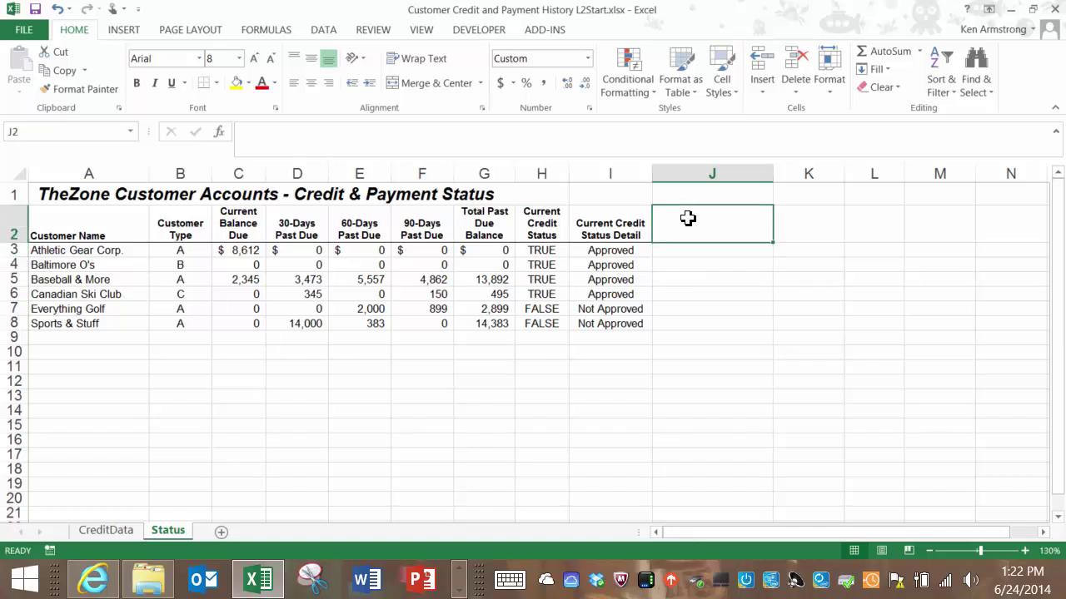
{"action": "type", "text": "Curren"}
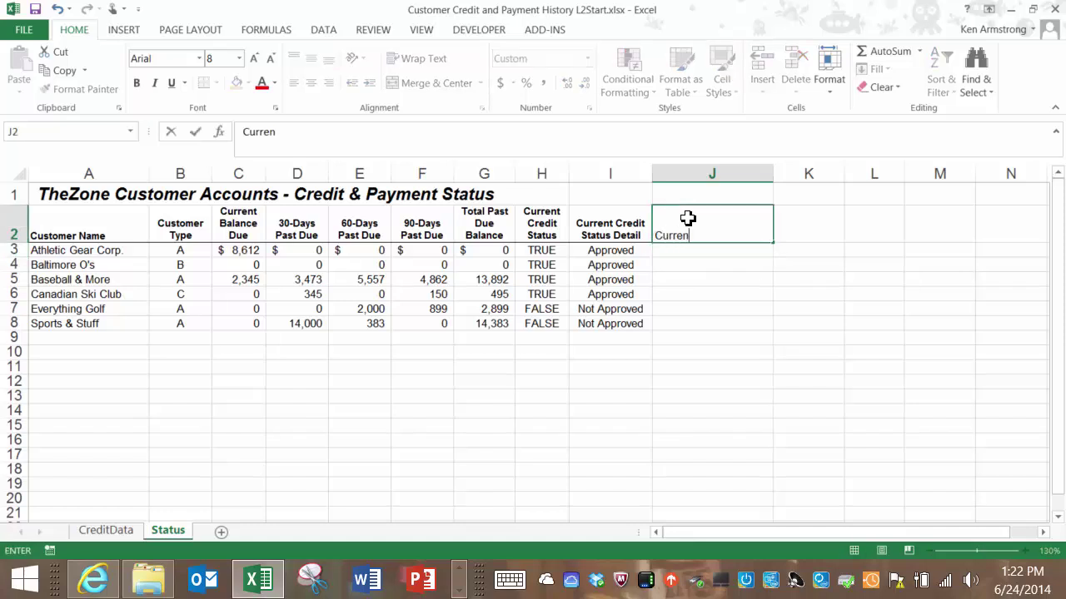
{"action": "type", "text": "t Credit Stat"}
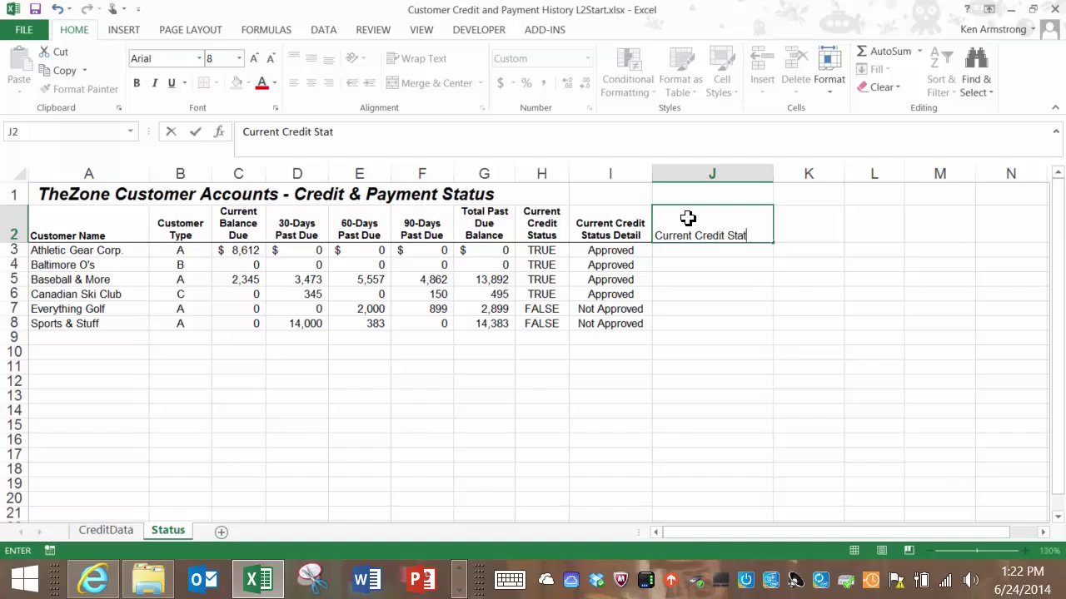
{"action": "key", "text": "BackSpace"}
{"action": "key", "text": "BackSpace"}
{"action": "key", "text": "BackSpace"}
{"action": "key", "text": "BackSpace"}
{"action": "key", "text": "BackSpace"}
{"action": "key", "text": "BackSpace"}
{"action": "key", "text": "BackSpace"}
{"action": "key", "text": "BackSpace"}
{"action": "key", "text": "BackSpace"}
{"action": "key", "text": "BackSpace"}
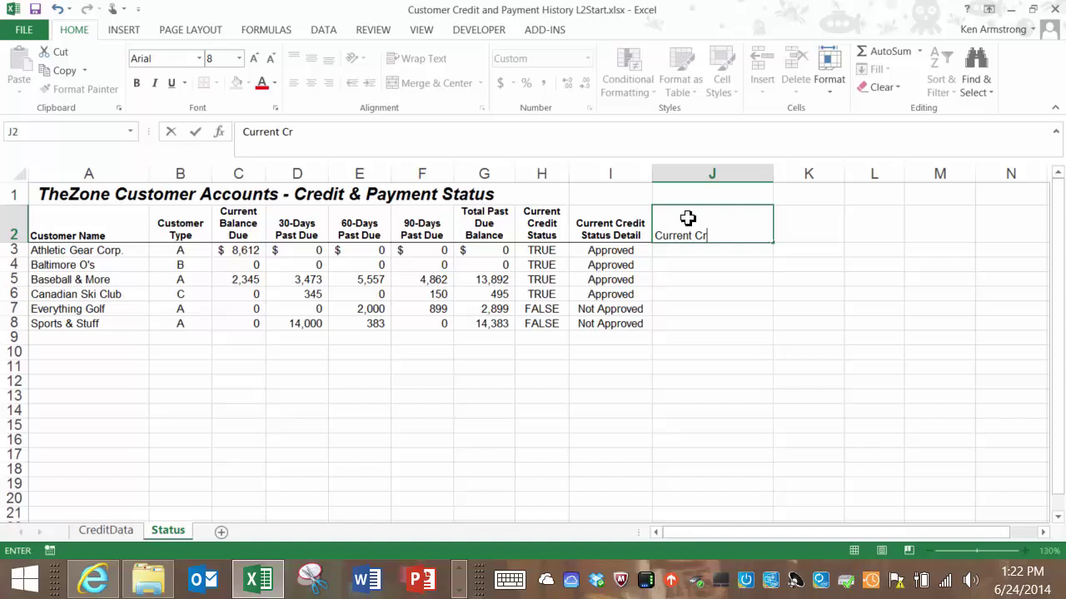
{"action": "type", "text": "Balance includi"}
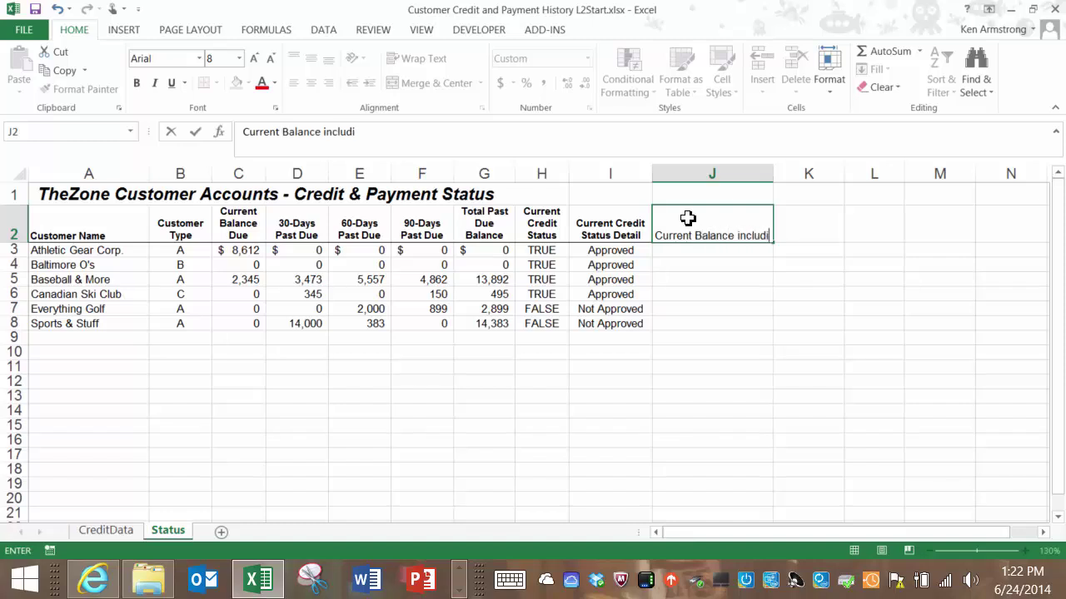
{"action": "type", "text": "ng Financ"}
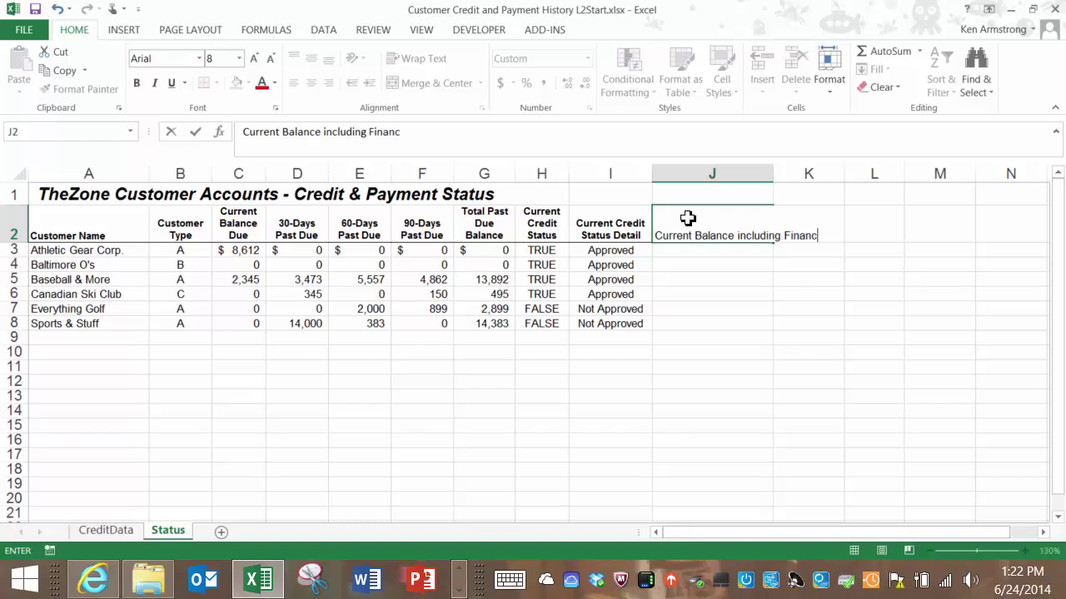
{"action": "type", "text": "e Charge"}
{"action": "key", "text": "Return"}
- Copy the heading formatting from I2 to the "Current Balance including Finance Charge" heading in J2
{"action": "left_click", "coordinate": [687, 218]}
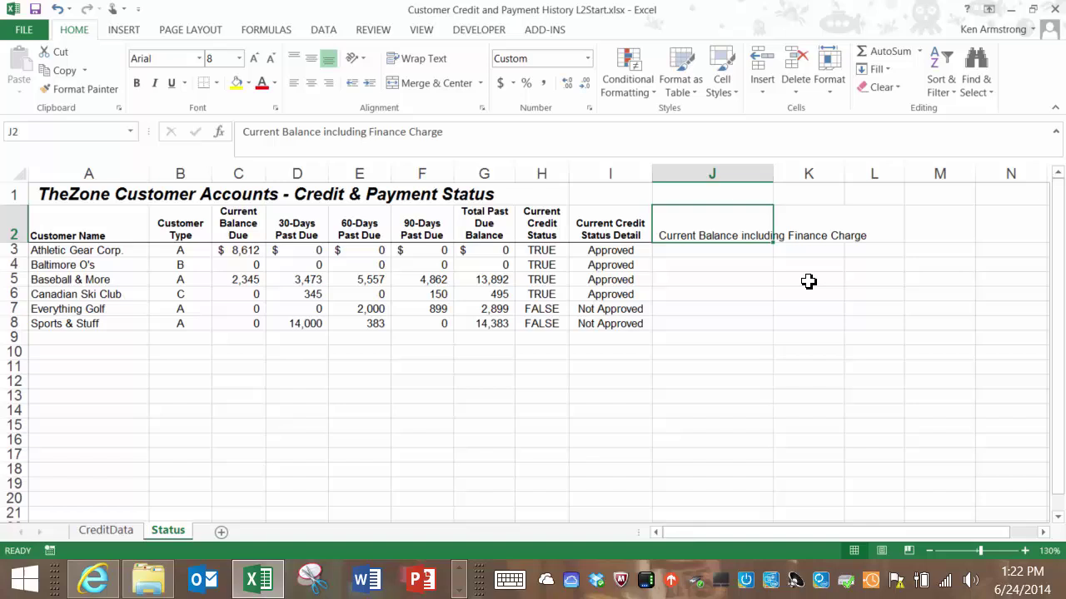
{"action": "left_click", "coordinate": [614, 233]}
{"action": "left_click", "coordinate": [80, 89]}
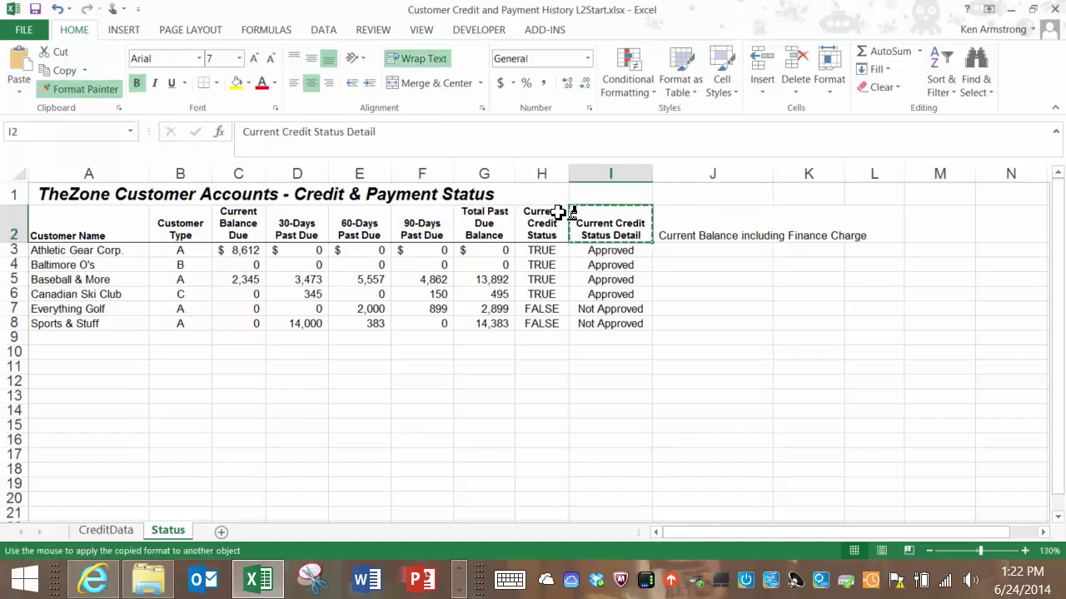
{"action": "left_click", "coordinate": [744, 235]}
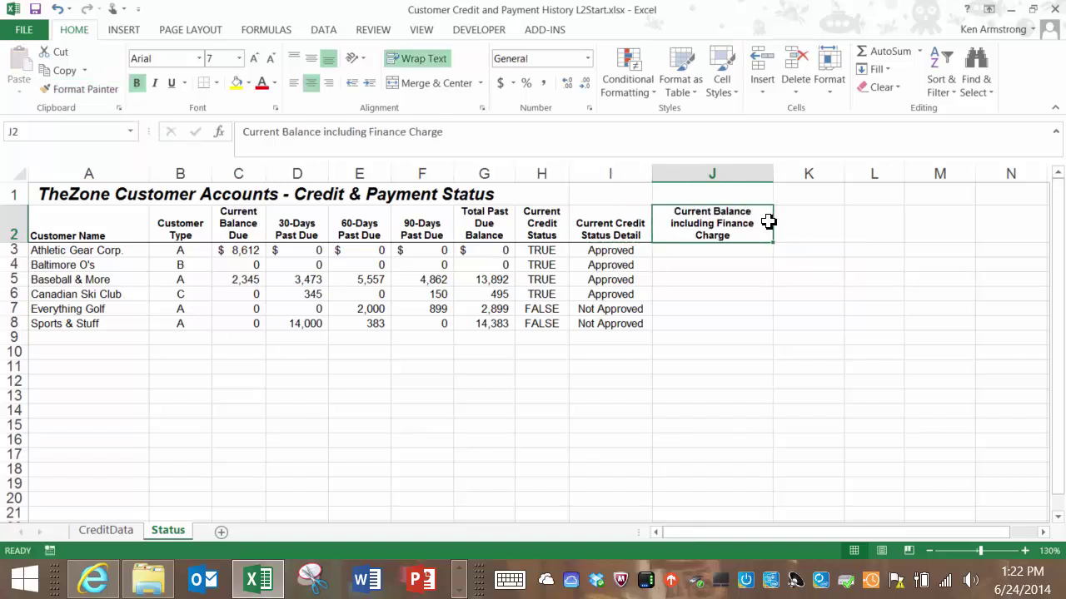
- Enter the formula =IF(G3>0,25+G3+C3,C3) in J3 to add a 25 finance charge when a past due balance exists
{"action": "left_click", "coordinate": [719, 252]}
{"action": "type", "text": "="}
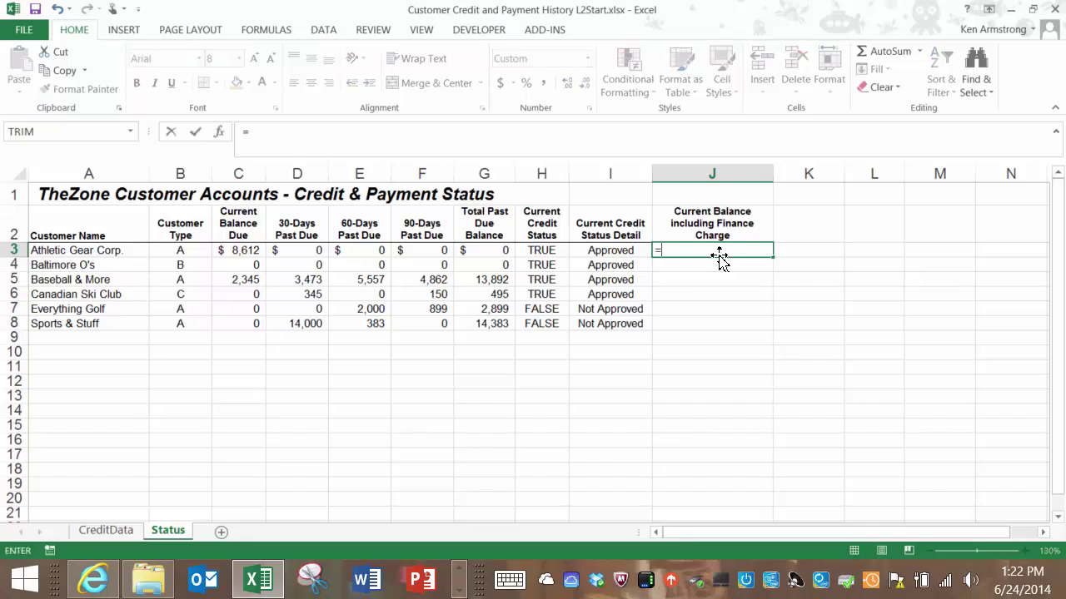
{"action": "type", "text": "if"}
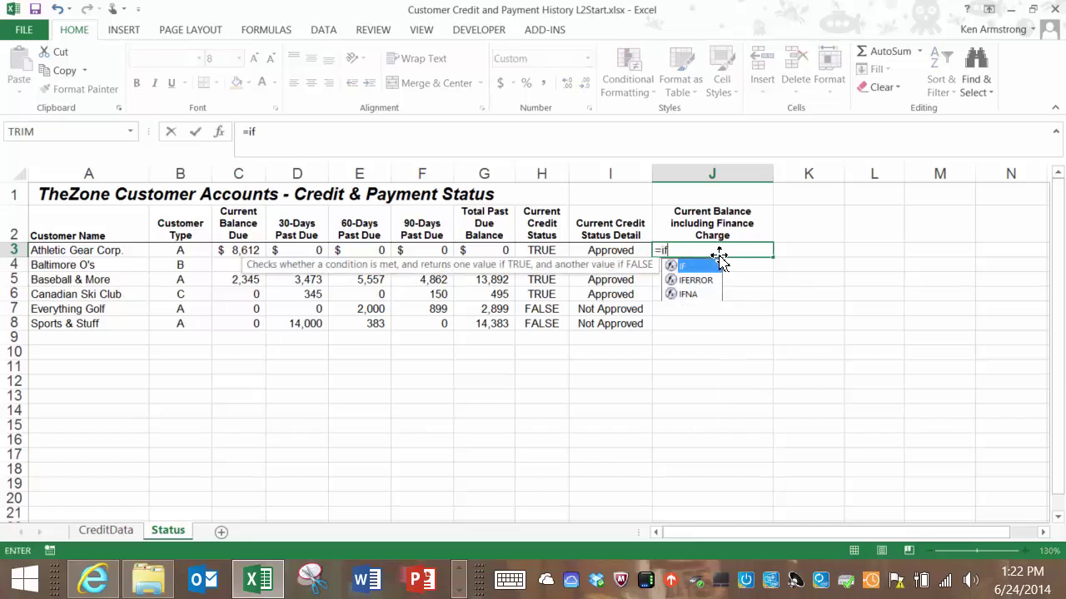
{"action": "type", "text": "("}
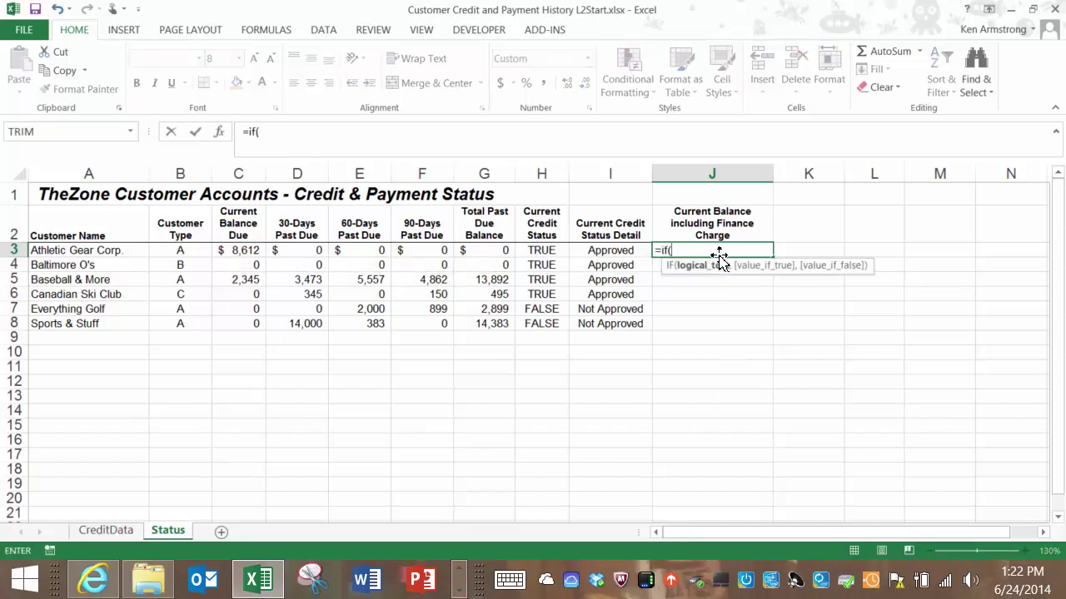
{"action": "left_click", "coordinate": [498, 254]}
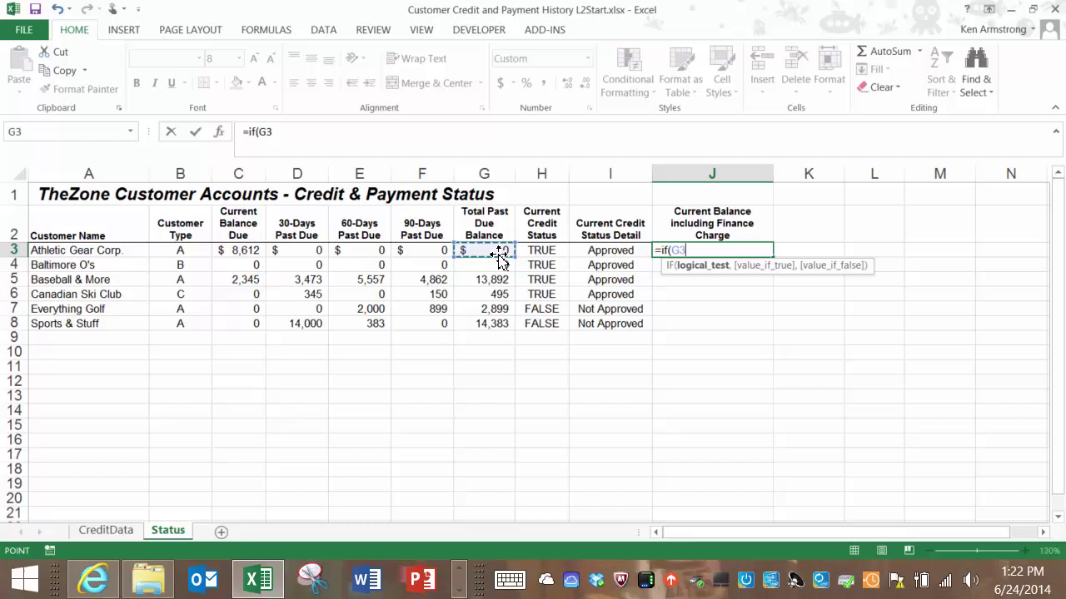
{"action": "type", "text": ">0"}
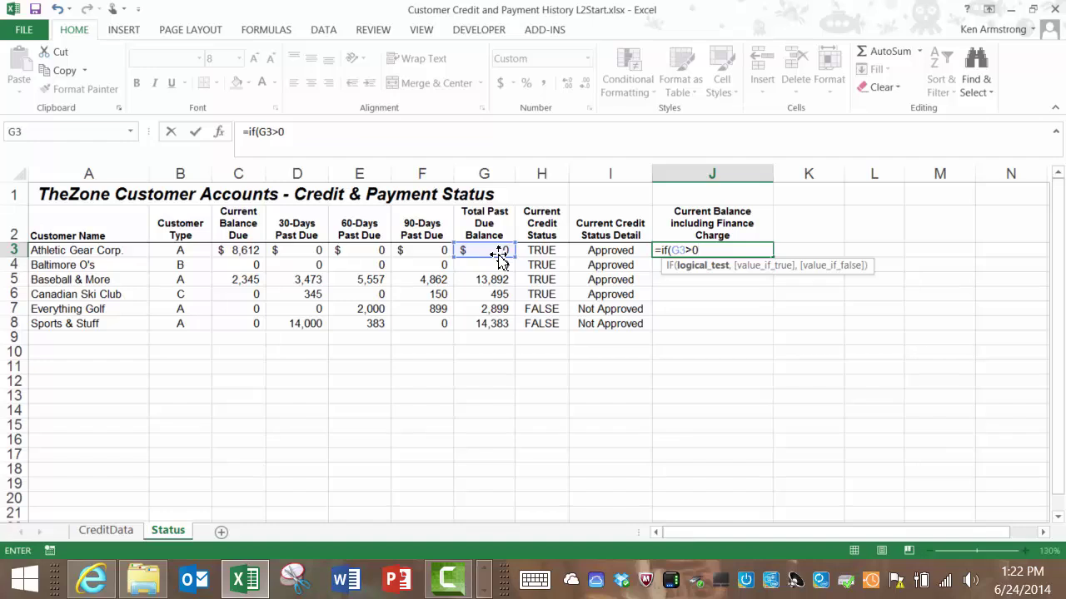
{"action": "type", "text": ","}
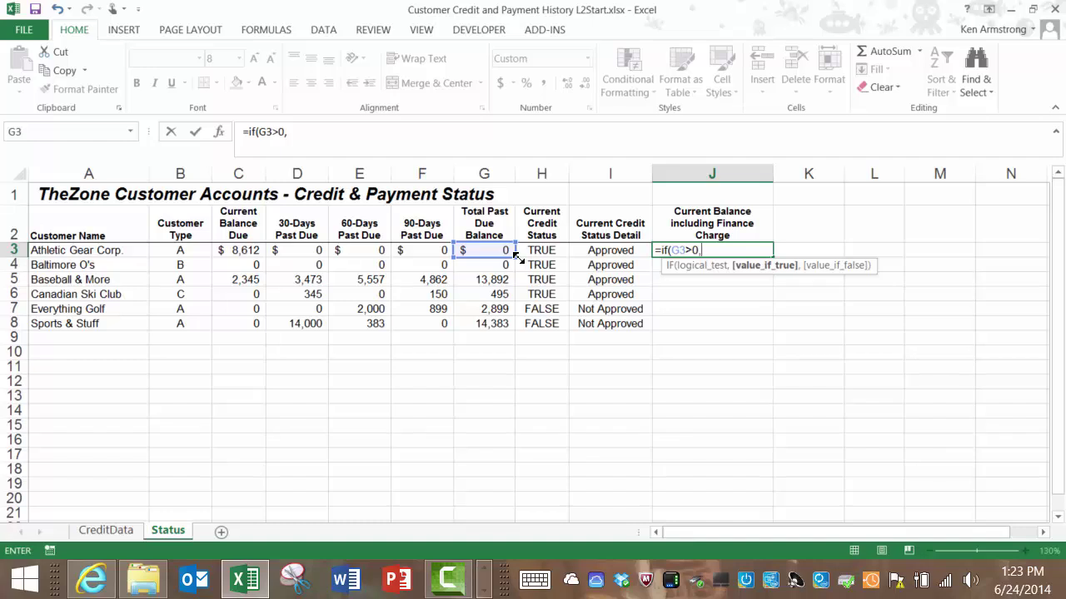
{"action": "type", "text": "25+"}
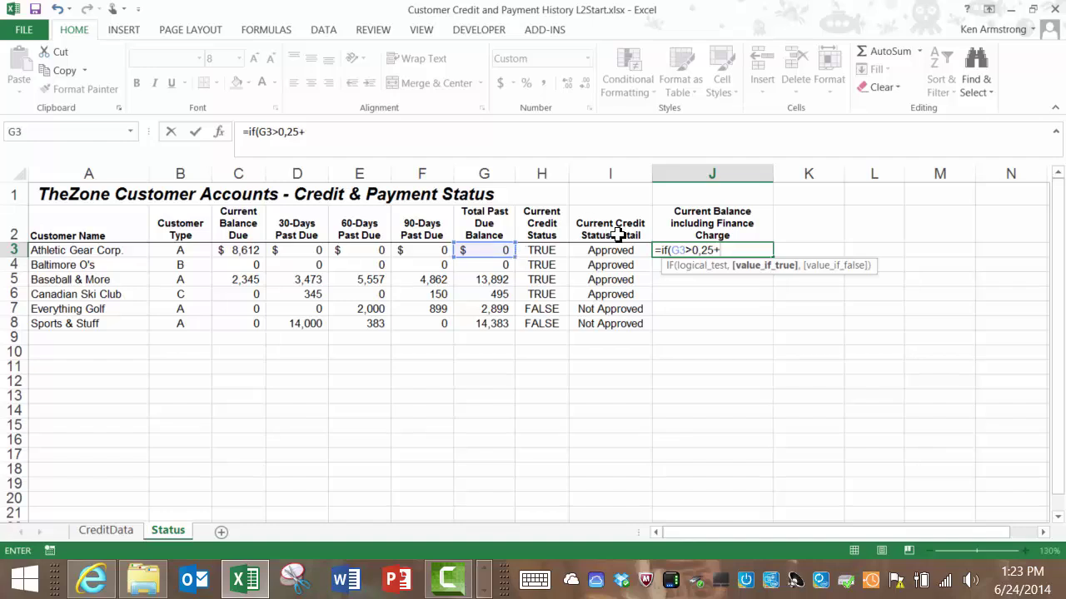
{"action": "left_click", "coordinate": [494, 250]}
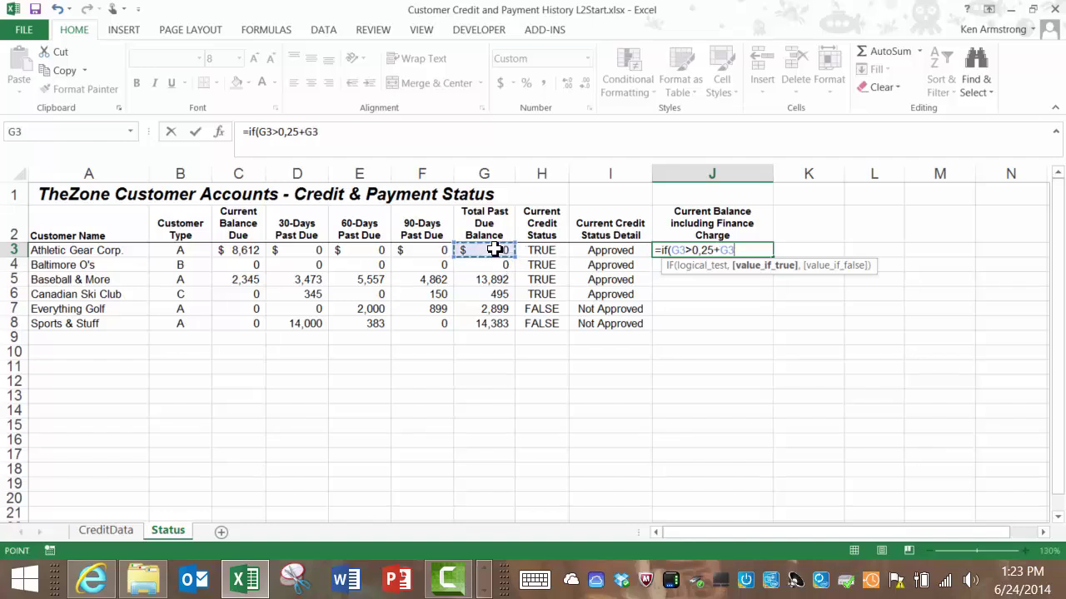
{"action": "type", "text": "+"}
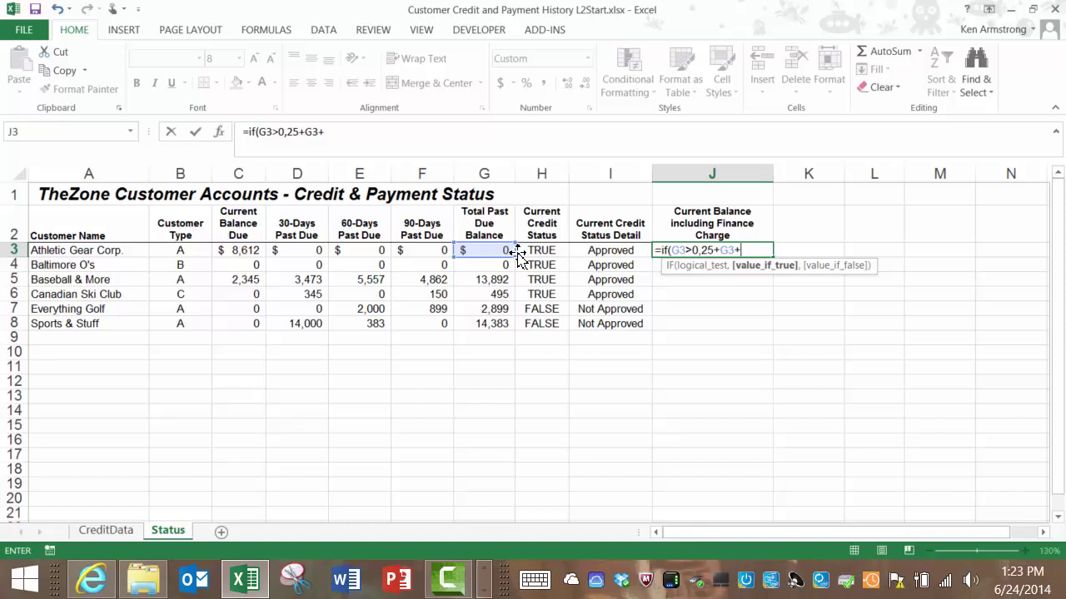
{"action": "left_click", "coordinate": [245, 252]}
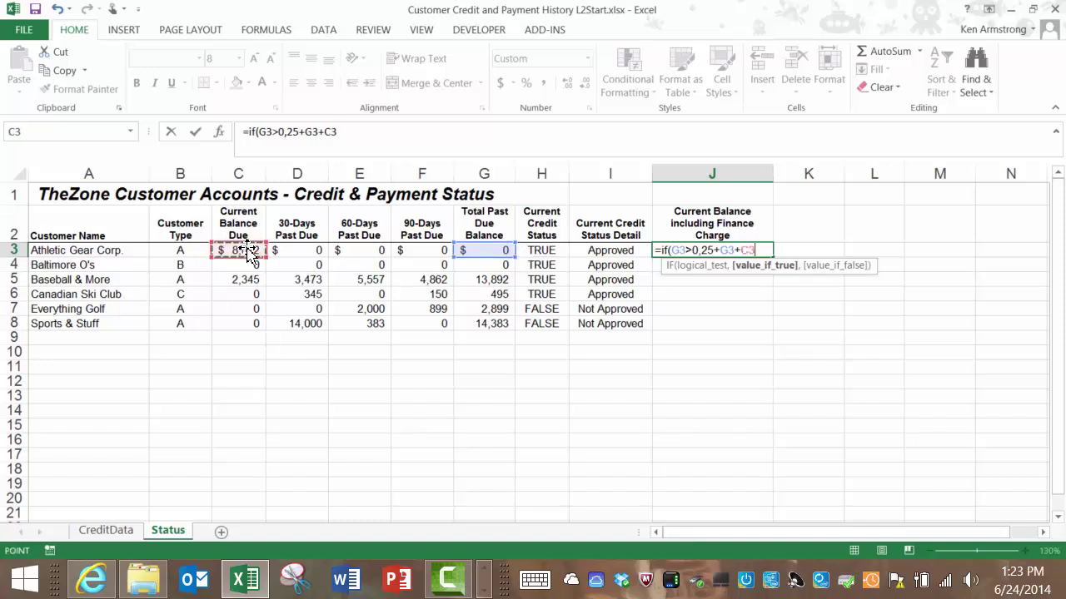
{"action": "type", "text": ","}
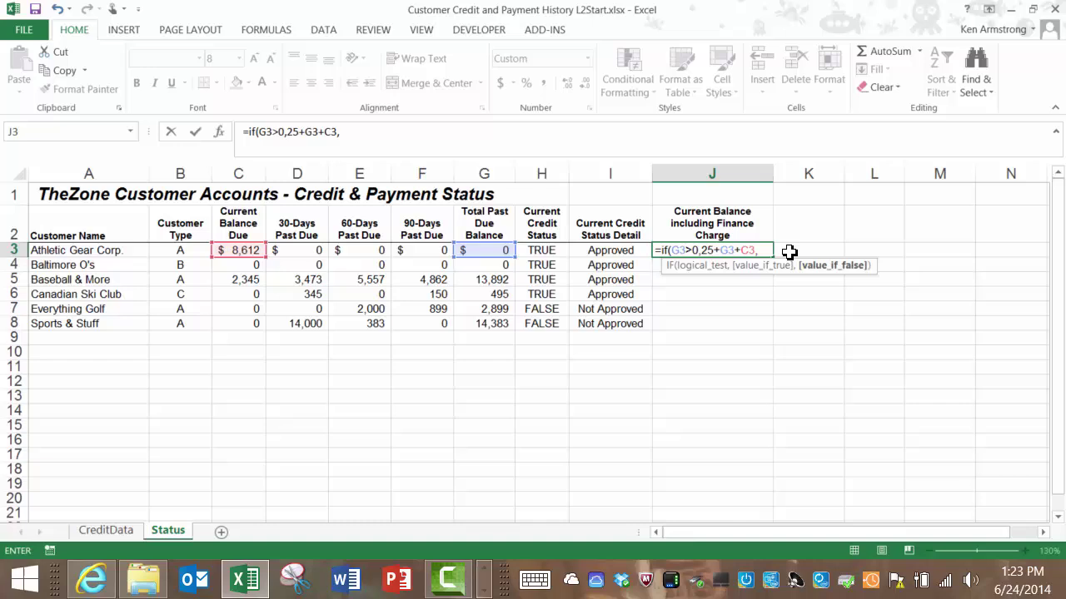
{"action": "left_click", "coordinate": [247, 253]}
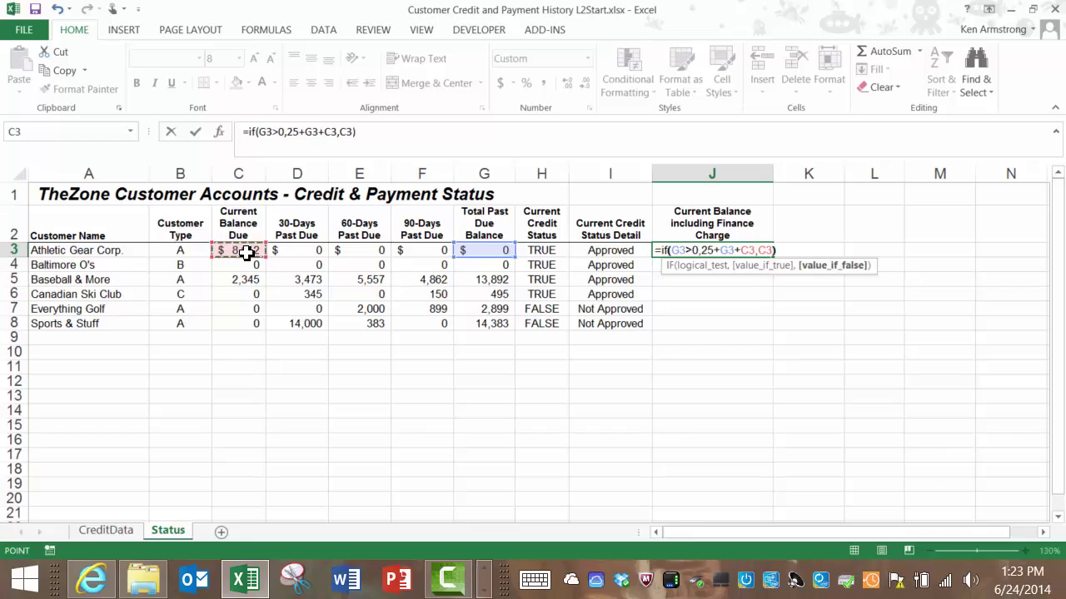
{"action": "type", "text": ")"}
{"action": "key", "text": "Return"}
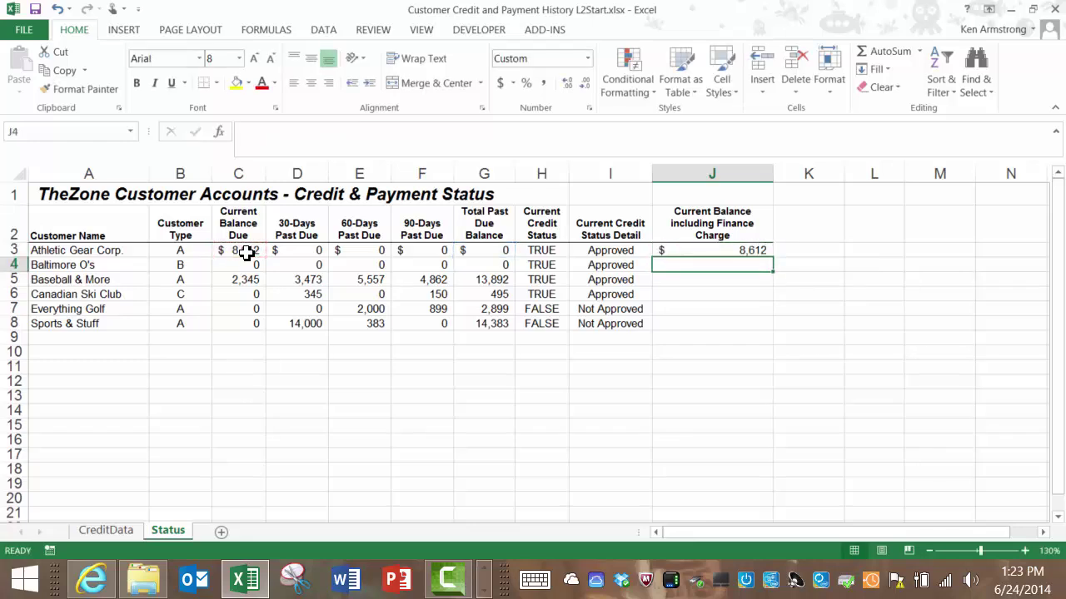
- Fill the finance charge IF formula from J3 down through J9
{"action": "key", "text": "Up"}
{"action": "key", "text": "shift+Down"}
{"action": "key", "text": "shift+Down"}
{"action": "key", "text": "shift+Down"}
{"action": "key", "text": "shift+Down"}
{"action": "key", "text": "shift+Down"}
{"action": "key", "text": "shift+Down"}
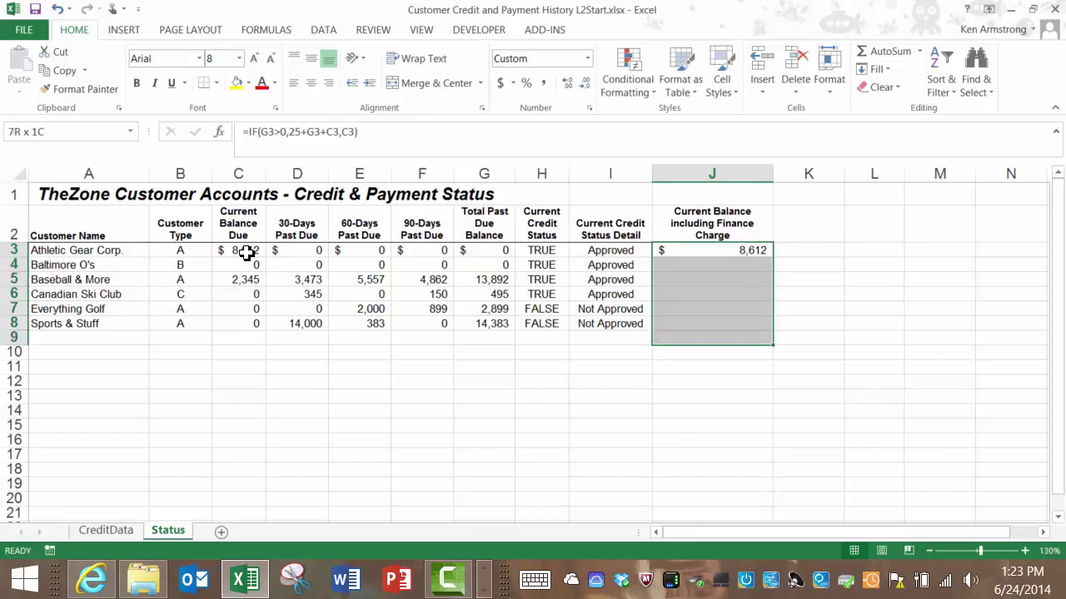
{"action": "key", "text": "ctrl+d"}
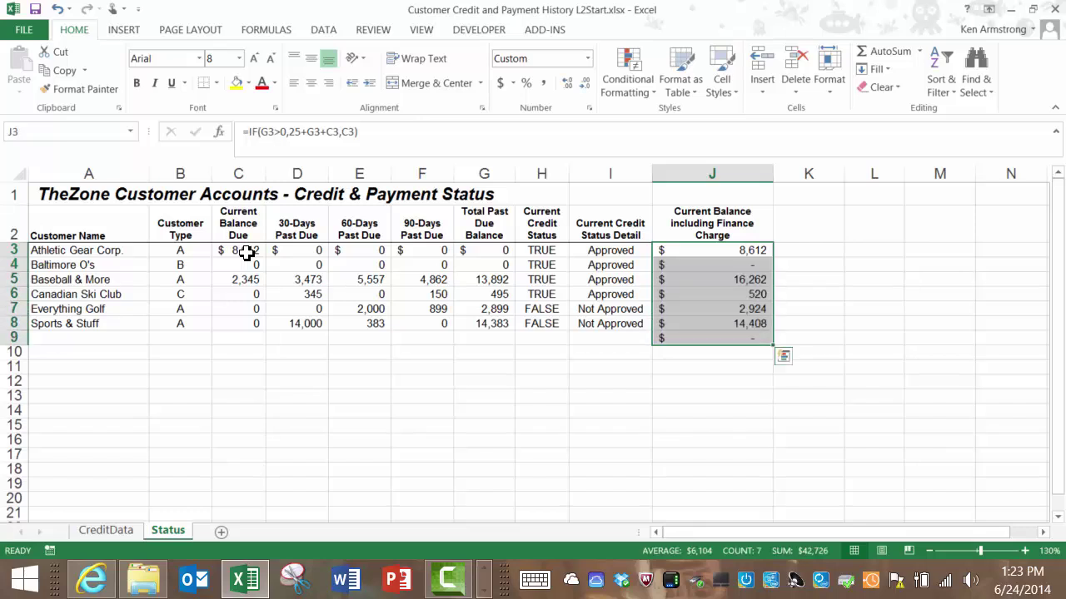
- Examine the copied formulas in column J against the past due and current balances of Athletic Gear Corp. and Canadian Ski Club
{"action": "key", "text": "Down"}
{"action": "key", "text": "Down"}
{"action": "key", "text": "Down"}
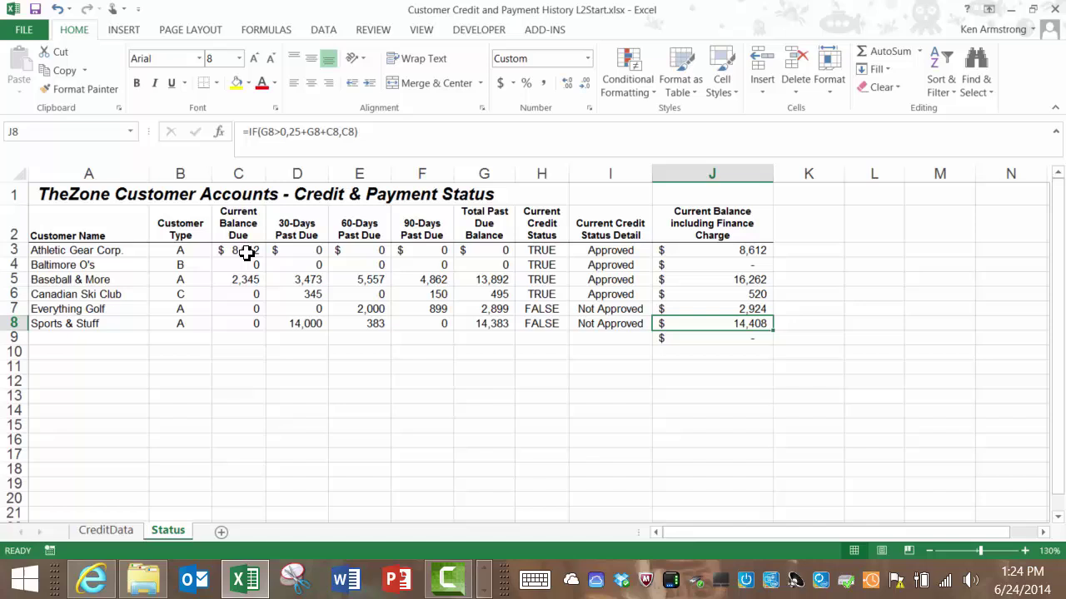
{"action": "key", "text": "Up"}
{"action": "key", "text": "Up"}
{"action": "key", "text": "Up"}
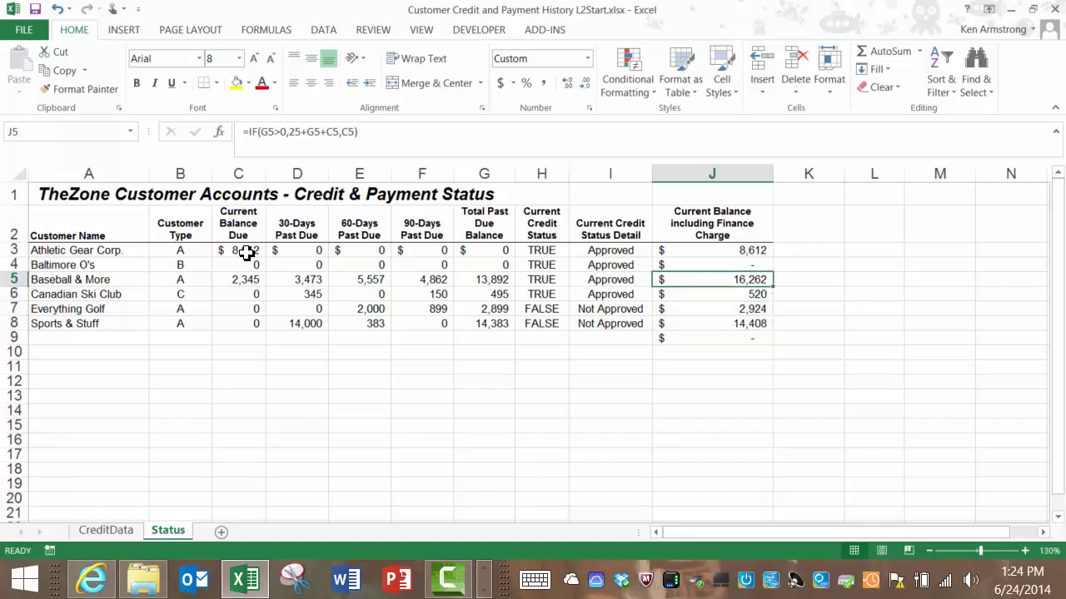
{"action": "left_click", "coordinate": [497, 253]}
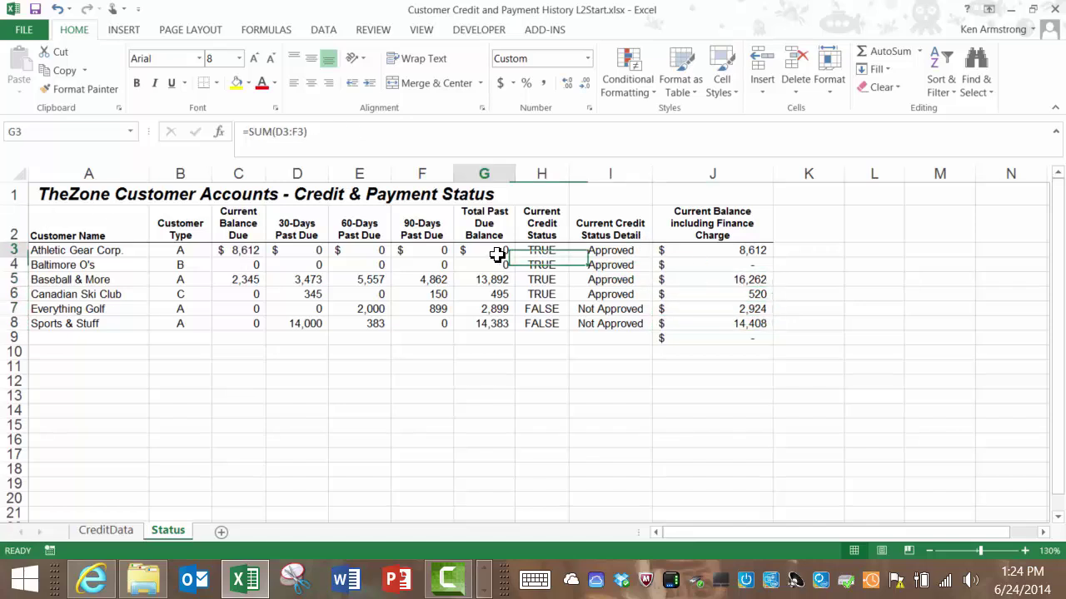
{"action": "left_click", "coordinate": [232, 250]}
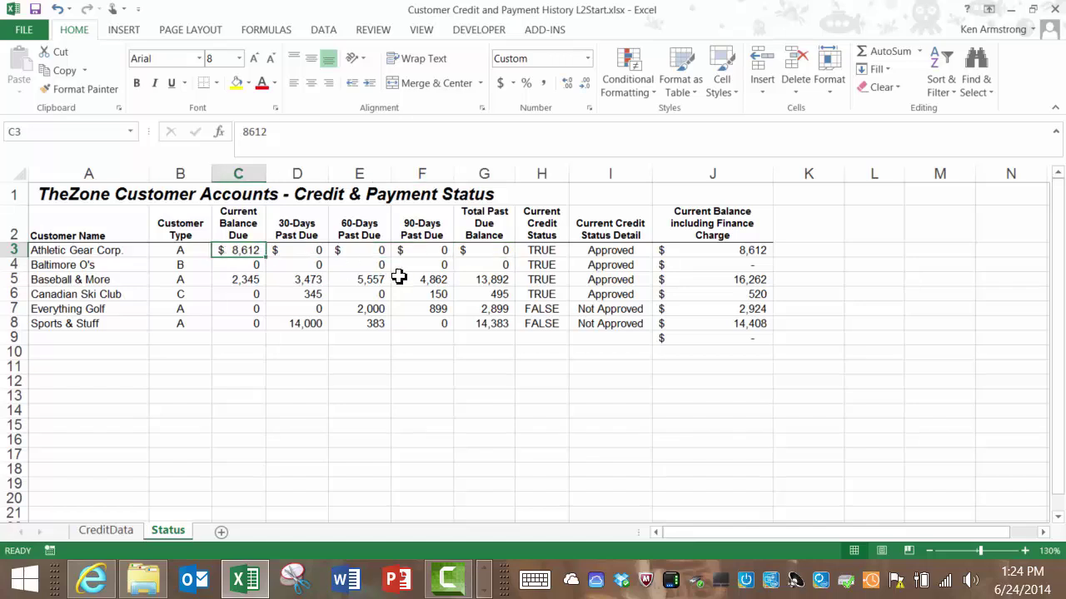
{"action": "left_click", "coordinate": [502, 296]}
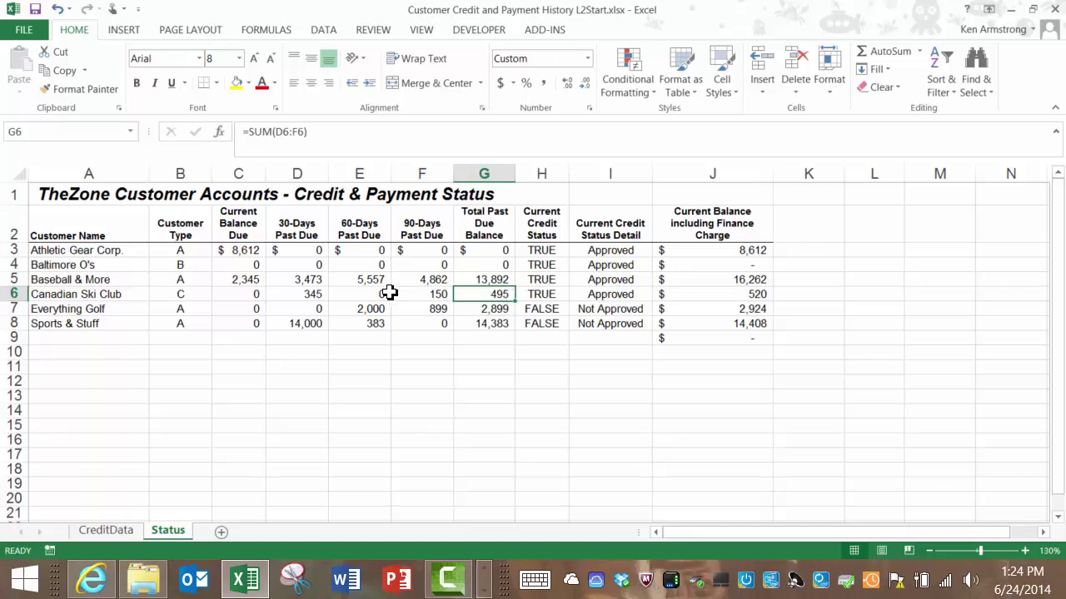
{"action": "left_click", "coordinate": [243, 298]}
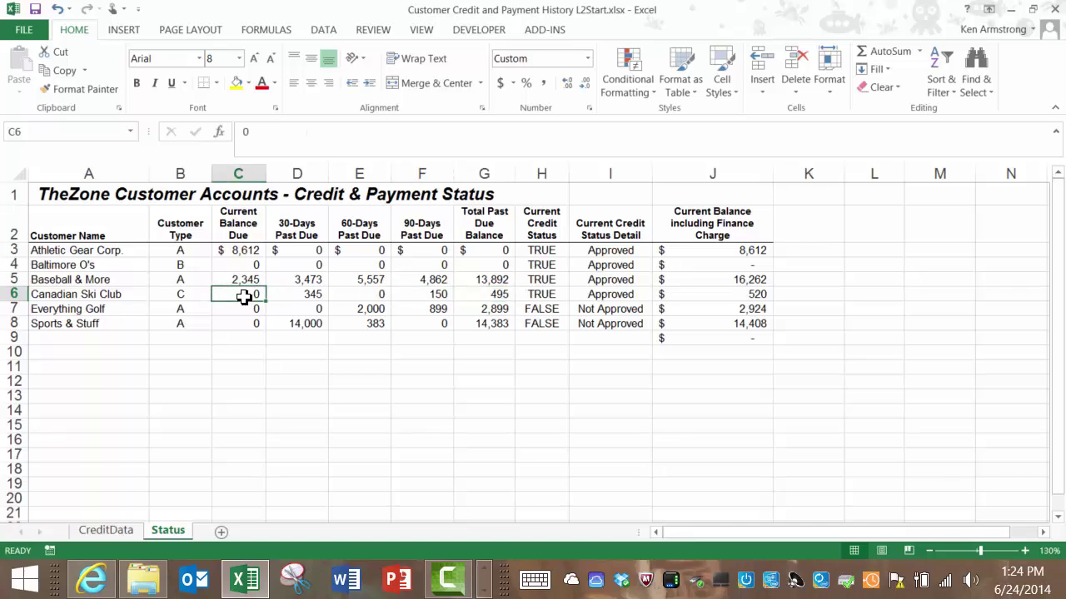
{"action": "left_click", "coordinate": [479, 299]}
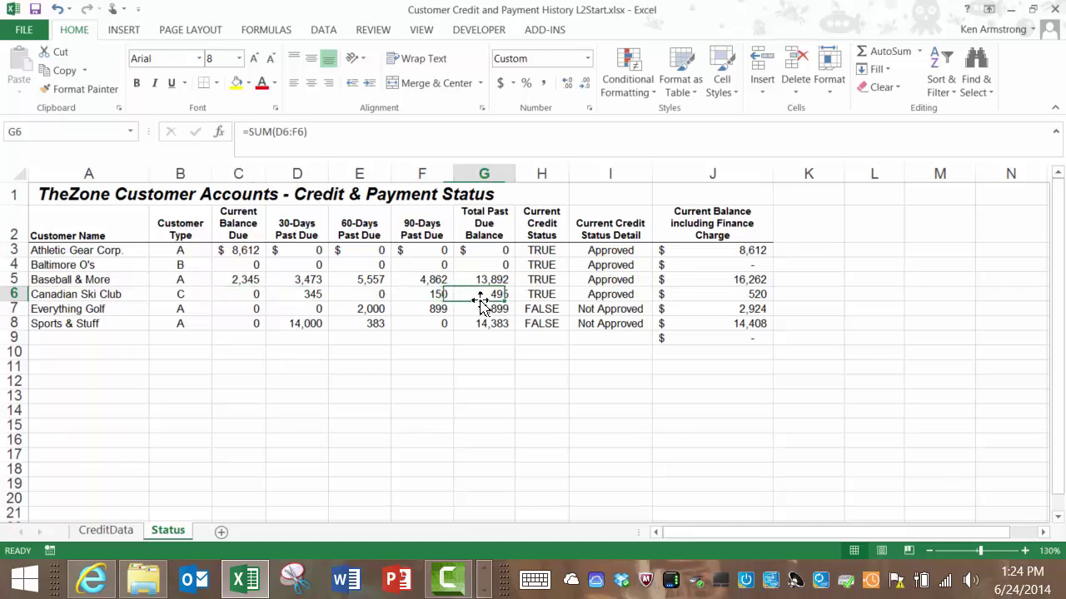
{"action": "left_click", "coordinate": [712, 300]}
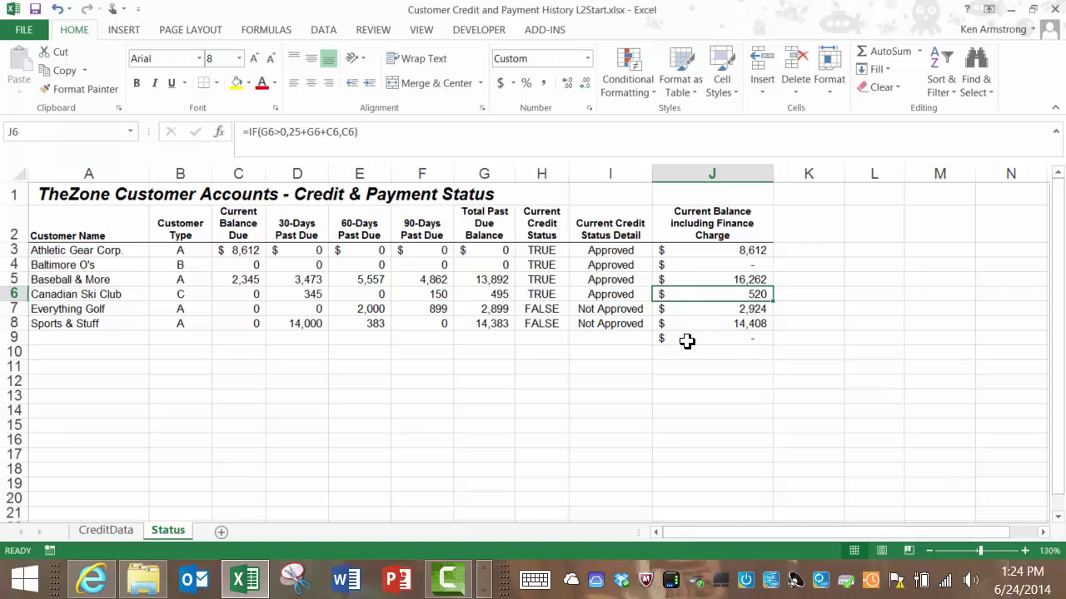
- Fill the finance charge formula from J8 into J9 again for a test row
{"action": "left_click", "coordinate": [687, 341]}
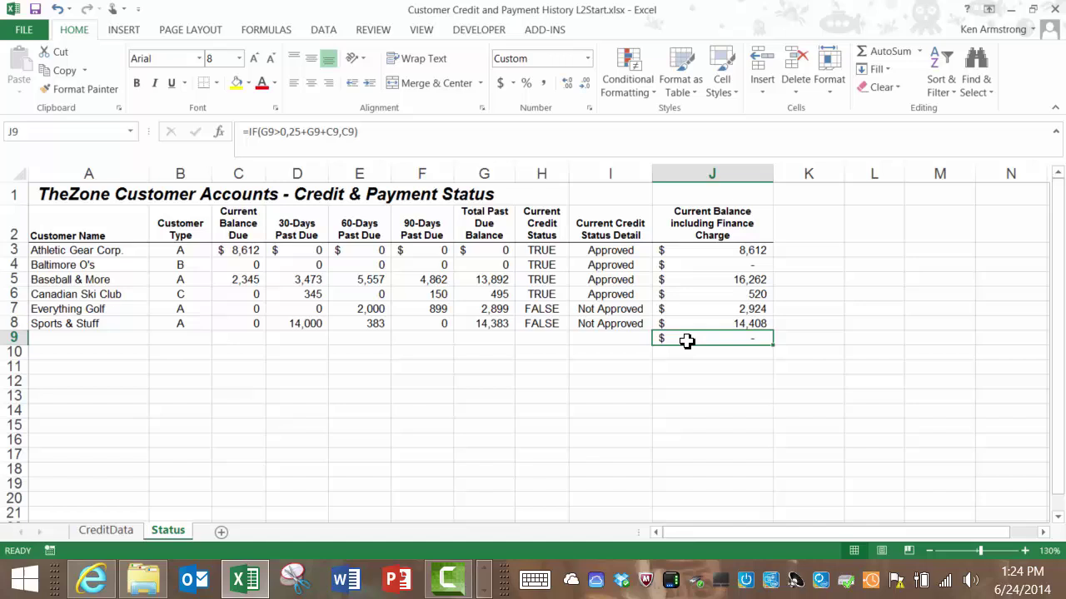
{"action": "left_click", "coordinate": [732, 325]}
{"action": "left_click_drag", "start_coordinate": [774, 332], "coordinate": [773, 344]}
{"action": "left_click", "coordinate": [708, 340]}
- Enter test values of 0 for the current balance in C9 and the total past due balance in G9
{"action": "left_click", "coordinate": [479, 340]}
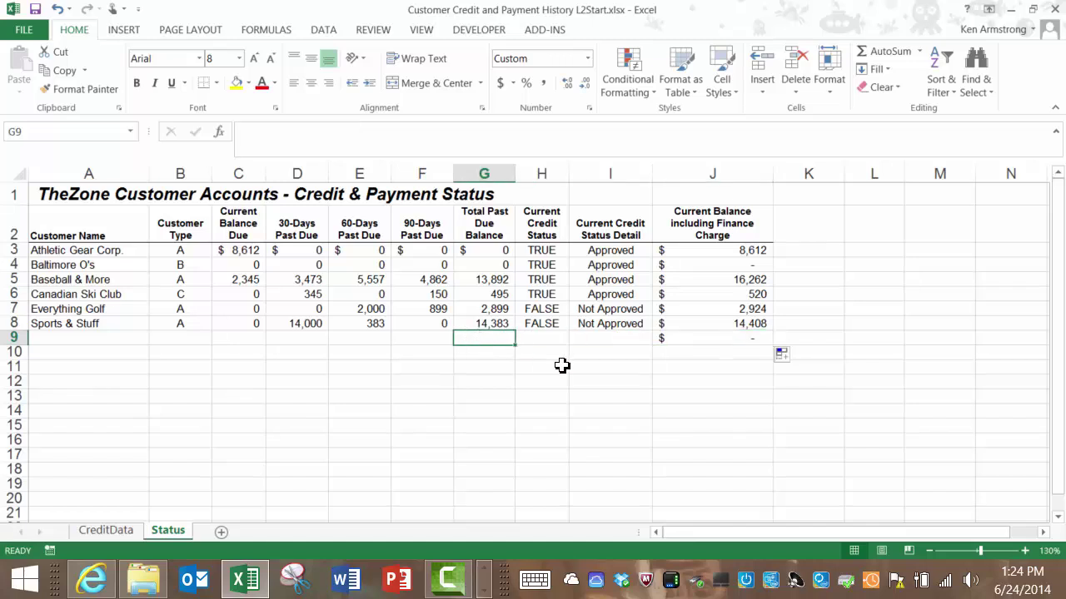
{"action": "key", "text": "Left"}
{"action": "key", "text": "Left"}
{"action": "key", "text": "Left"}
{"action": "key", "text": "Left"}
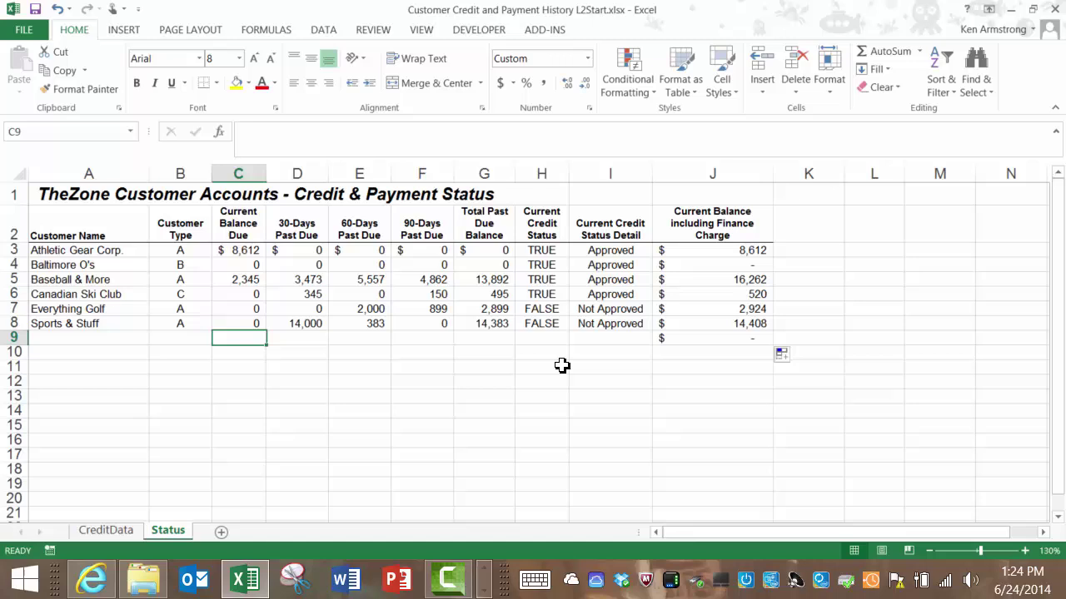
{"action": "type", "text": "0"}
{"action": "key", "text": "Right"}
{"action": "key", "text": "Right"}
{"action": "key", "text": "Right"}
{"action": "key", "text": "Right"}
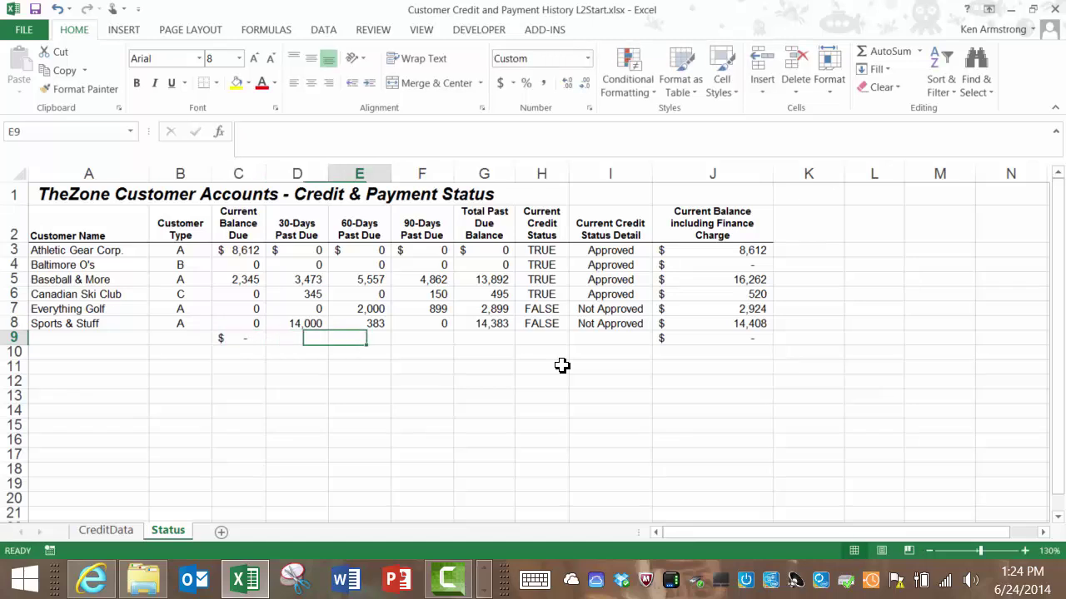
{"action": "type", "text": "0"}
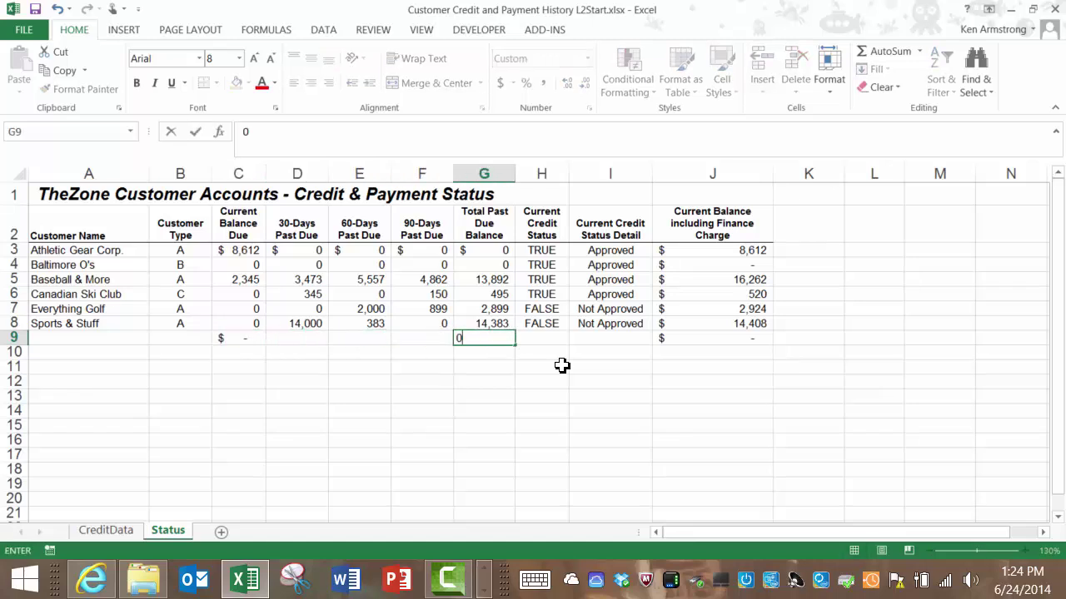
{"action": "key", "text": "Right"}
{"action": "key", "text": "Left"}
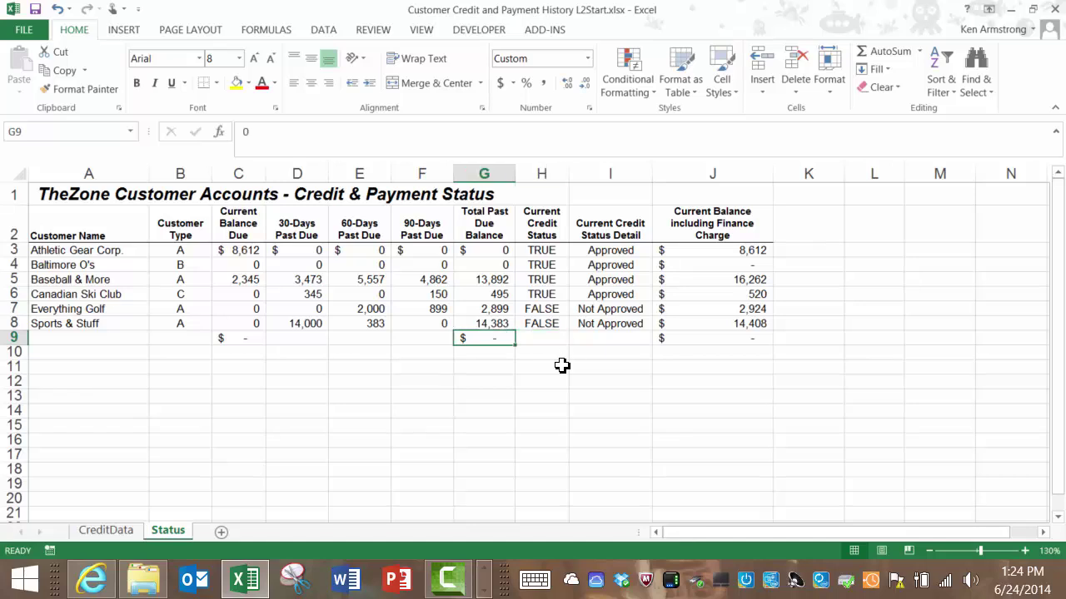
- Set the test row's total past due balance in G9 to 100
{"action": "type", "text": "100"}
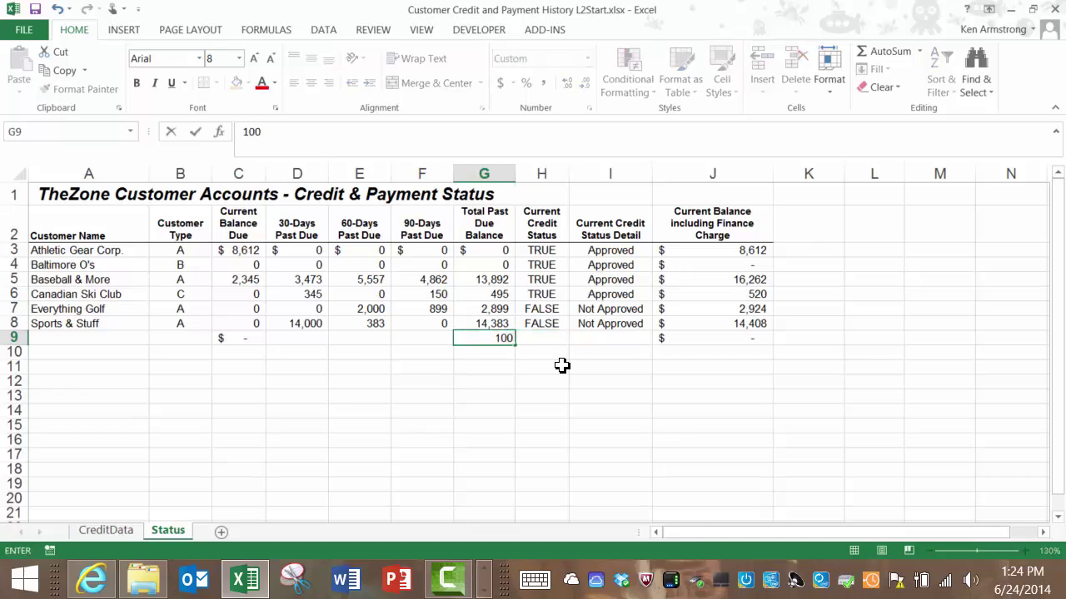
{"action": "key", "text": "Return"}
{"action": "key", "text": "Up"}
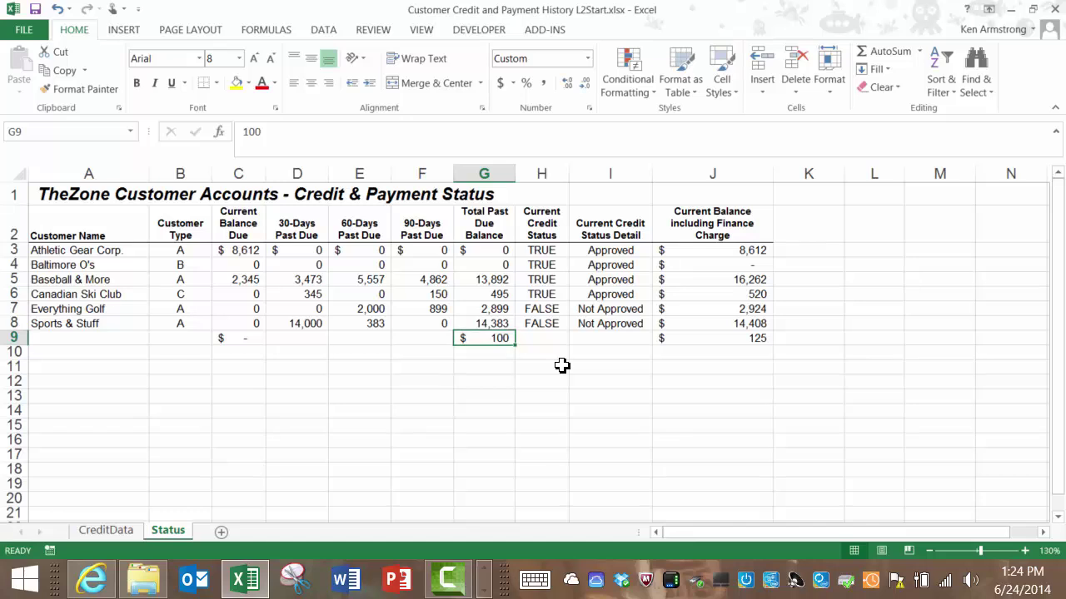
- Set the test row's current balance in C9 to 100 and check the finance charge formula in J9
{"action": "key", "text": "Left"}
{"action": "key", "text": "Left"}
{"action": "key", "text": "Left"}
{"action": "key", "text": "Left"}
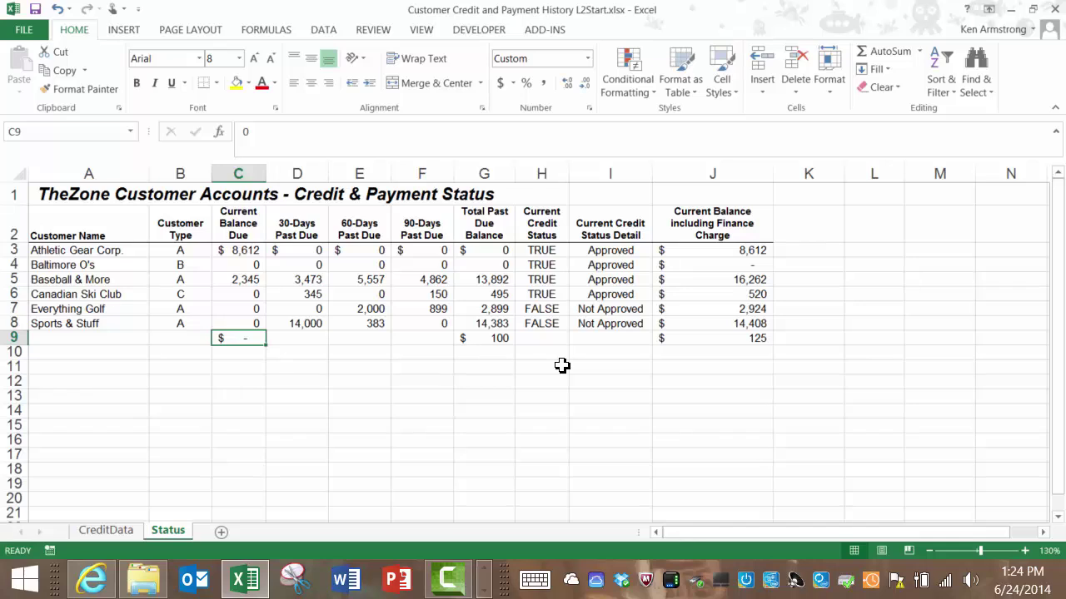
{"action": "type", "text": "100"}
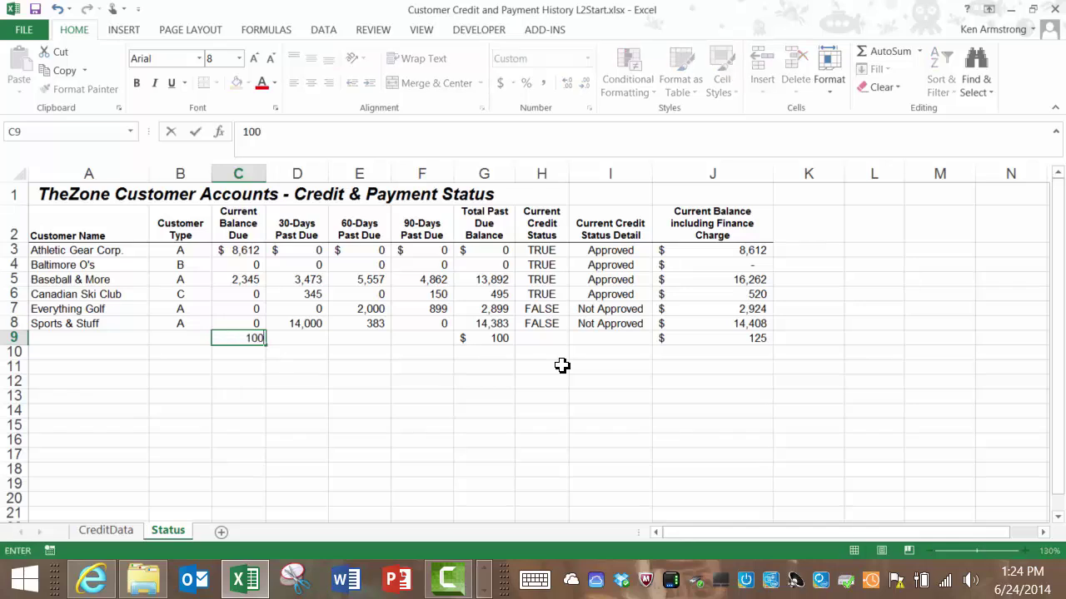
{"action": "key", "text": "Return"}
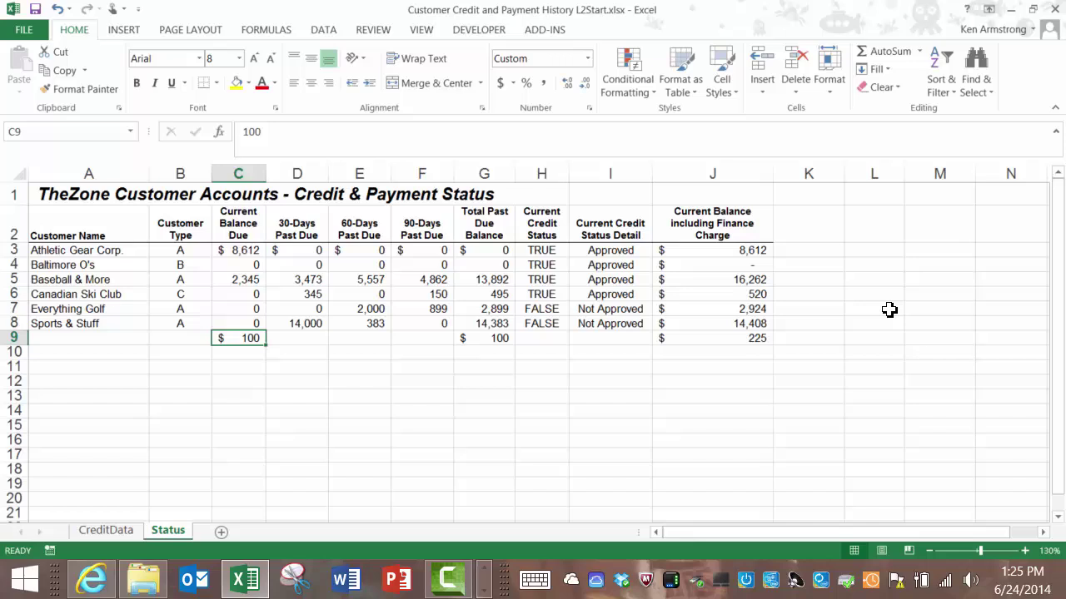
{"action": "left_click", "coordinate": [765, 338]}
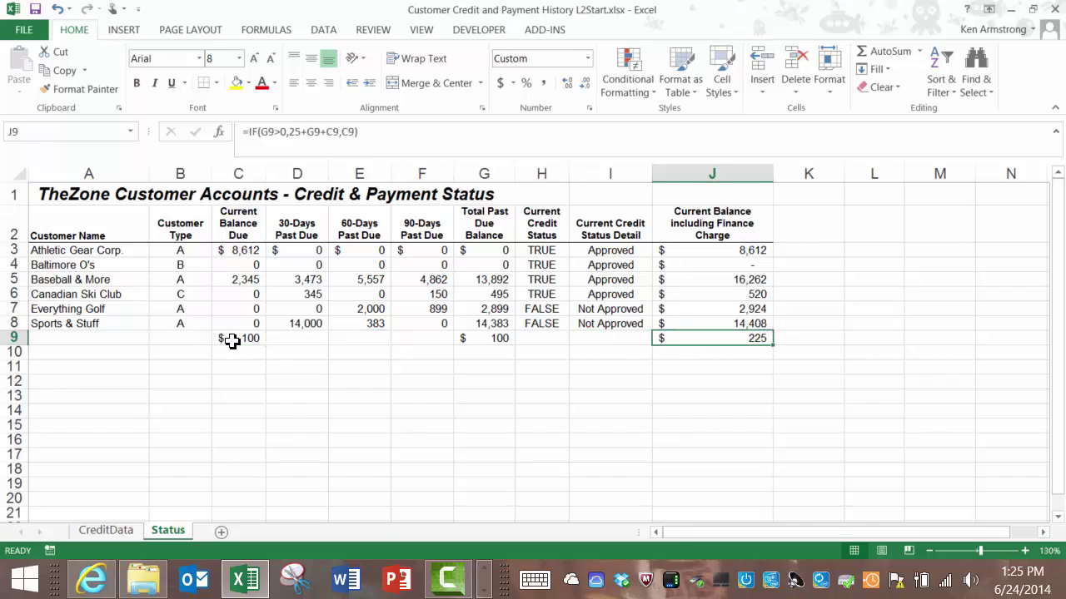
- Clear the test row's contents from C9 to J9
{"action": "left_click_drag", "start_coordinate": [238, 340], "coordinate": [691, 339]}
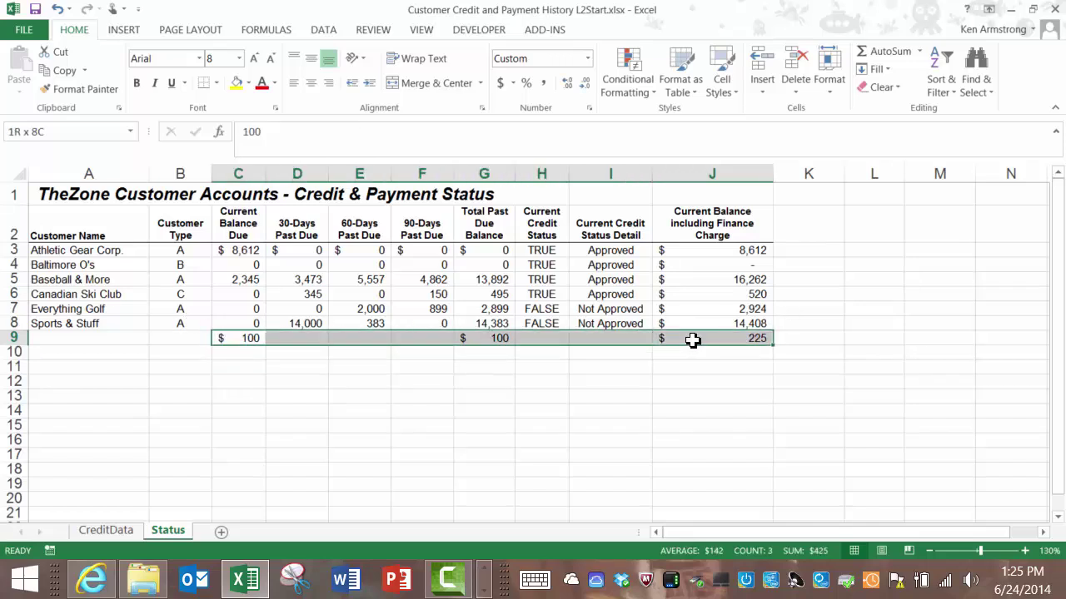
{"action": "key", "text": "Delete"}
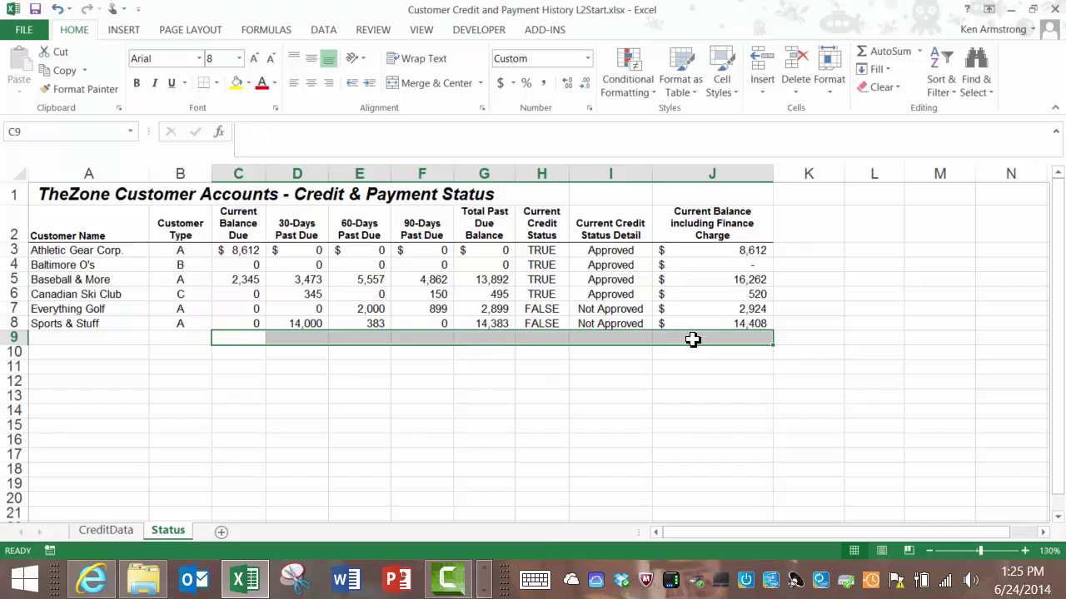
- Examine the logical test, value if true and value if false arguments of the IF formula in J3
{"action": "left_click", "coordinate": [747, 251]}
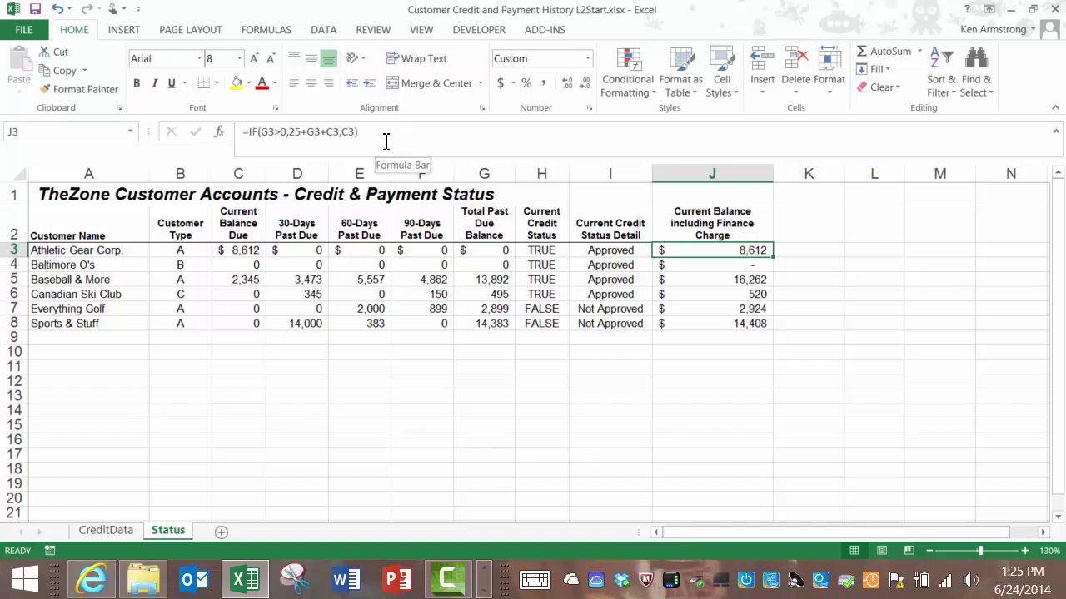
{"action": "left_click", "coordinate": [263, 131]}
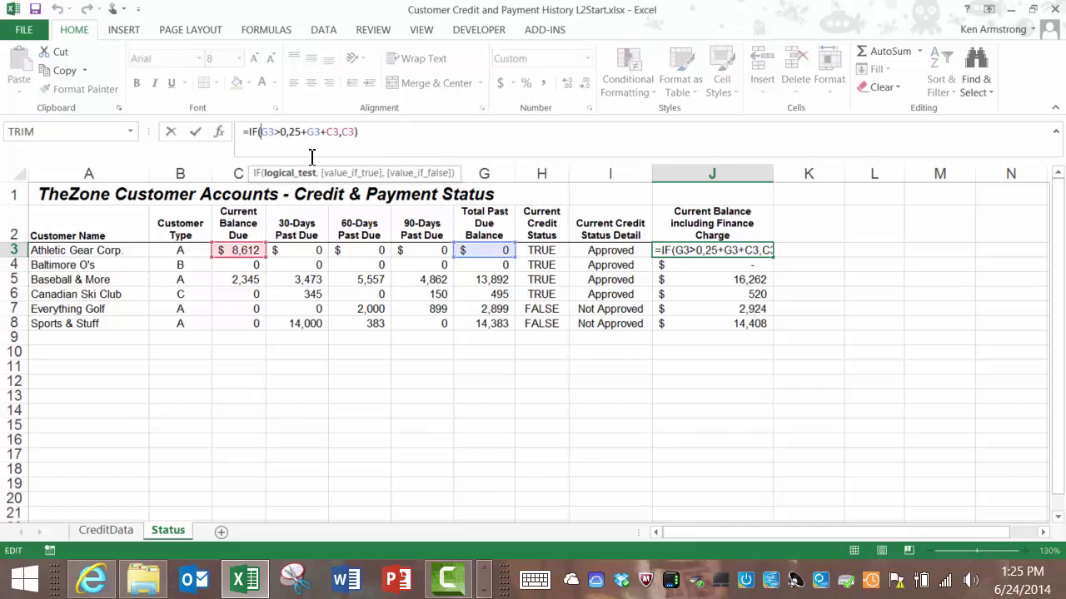
{"action": "key", "text": "Right"}
{"action": "key", "text": "Right"}
{"action": "key", "text": "Right"}
{"action": "key", "text": "Right"}
{"action": "key", "text": "Right"}
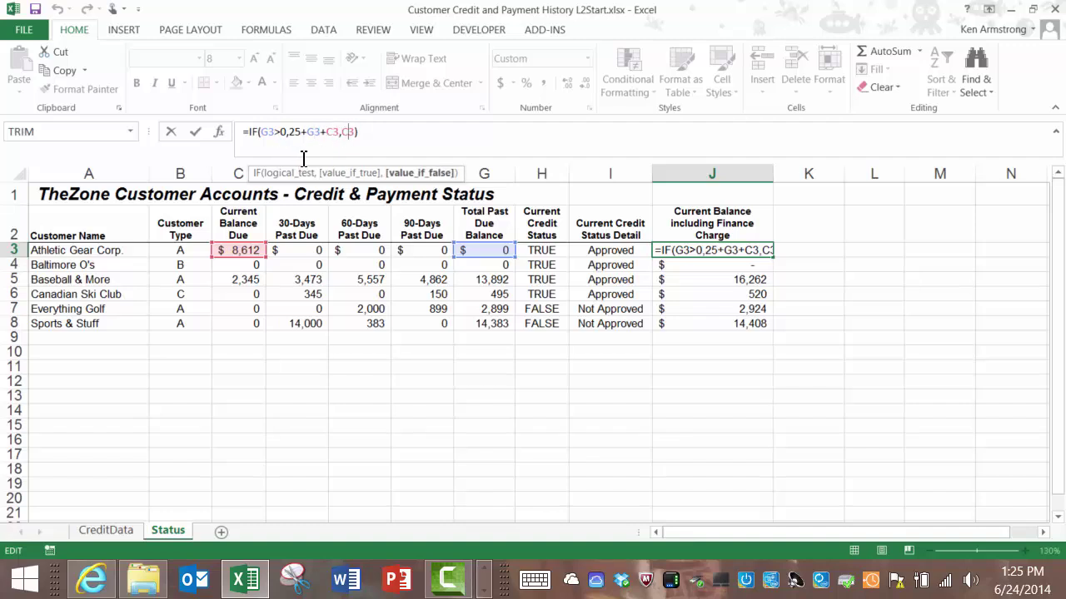
{"action": "left_click_drag", "start_coordinate": [286, 135], "coordinate": [340, 132]}
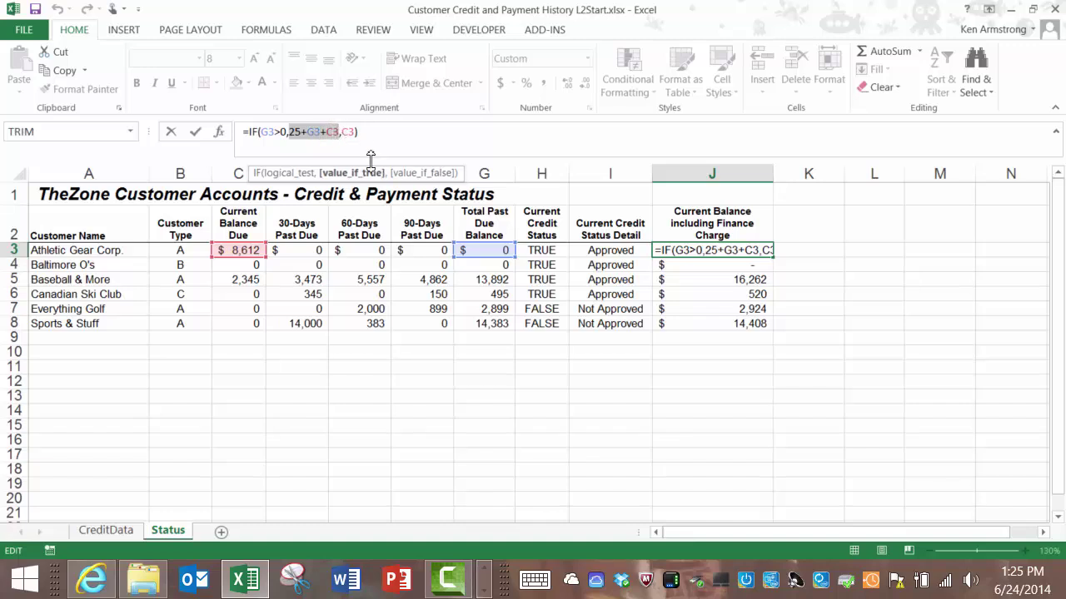
{"action": "left_click", "coordinate": [271, 133]}
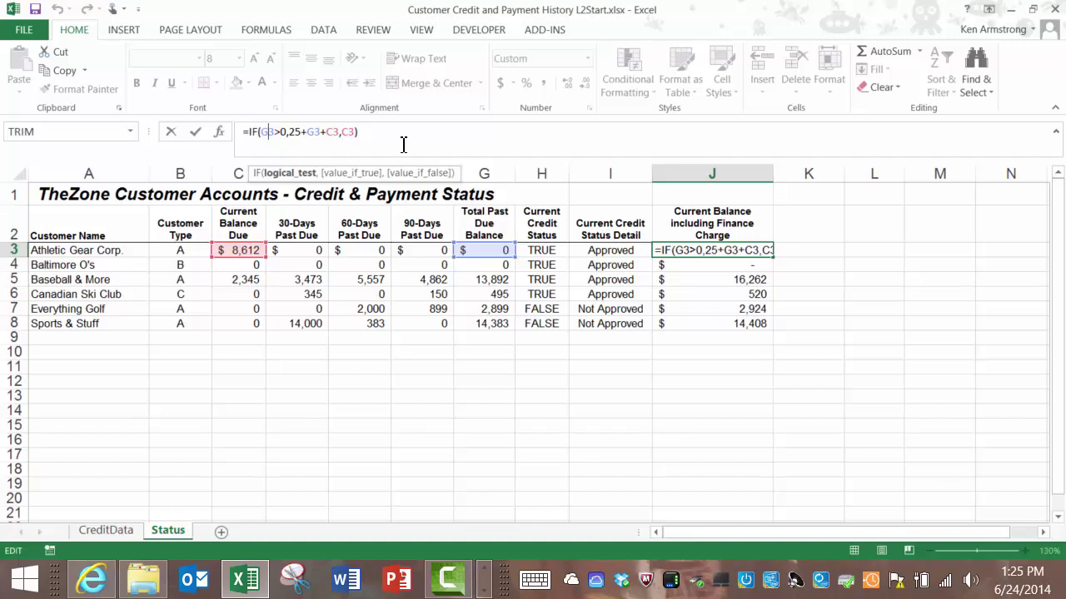
{"action": "key", "text": "Return"}
{"action": "key", "text": "Up"}
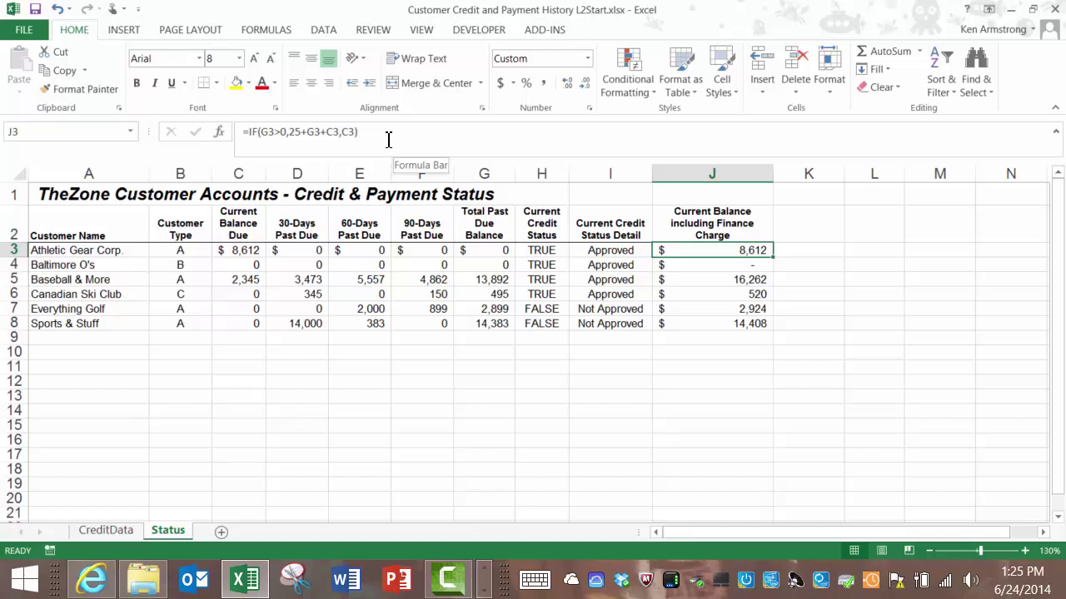
- Examine the hard-coded 25 finance charge inside the IF formula in J3
{"action": "double_click", "coordinate": [294, 132]}
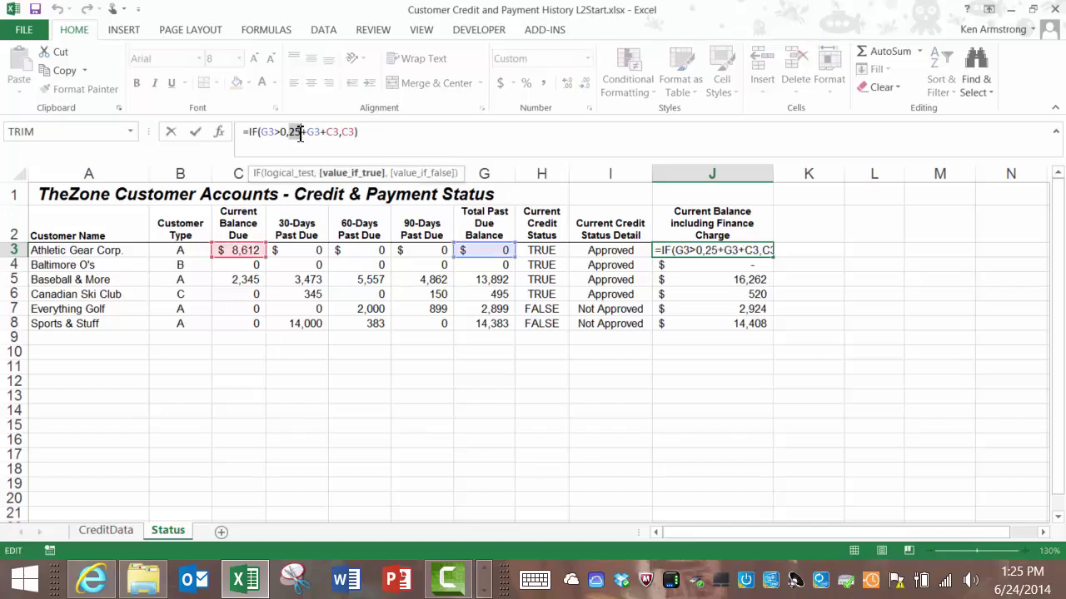
{"action": "key", "text": "Return"}
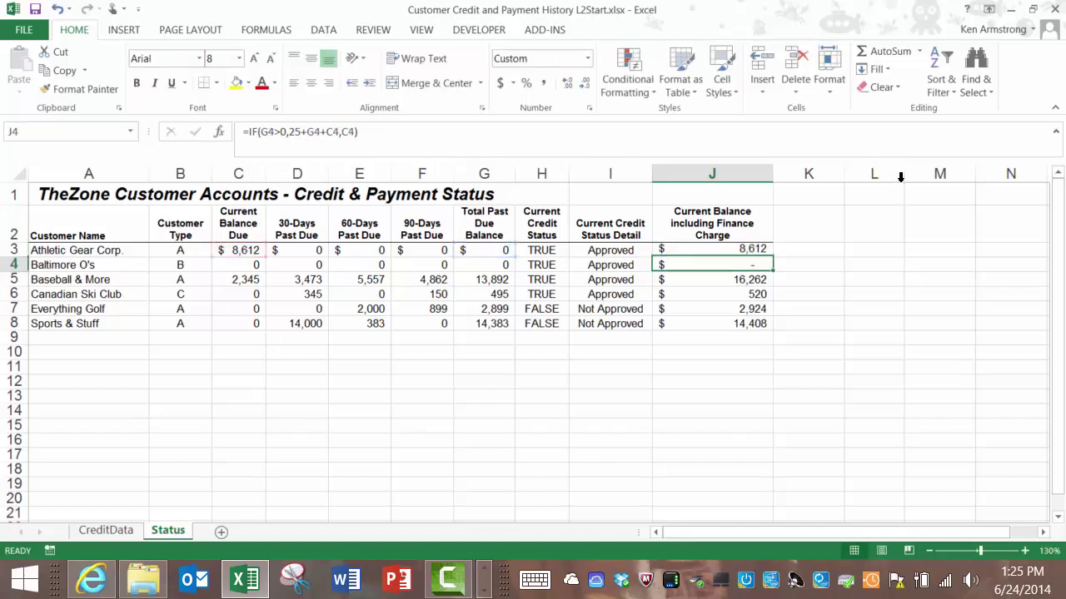
{"action": "left_click", "coordinate": [754, 251]}
{"action": "double_click", "coordinate": [298, 134]}
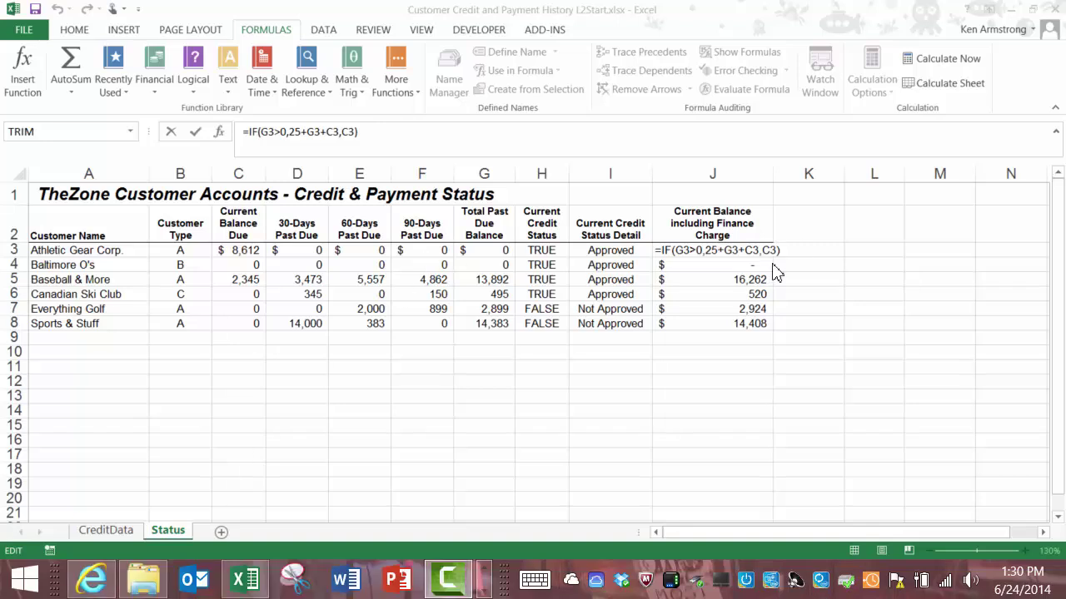
{"action": "double_click", "coordinate": [728, 251]}
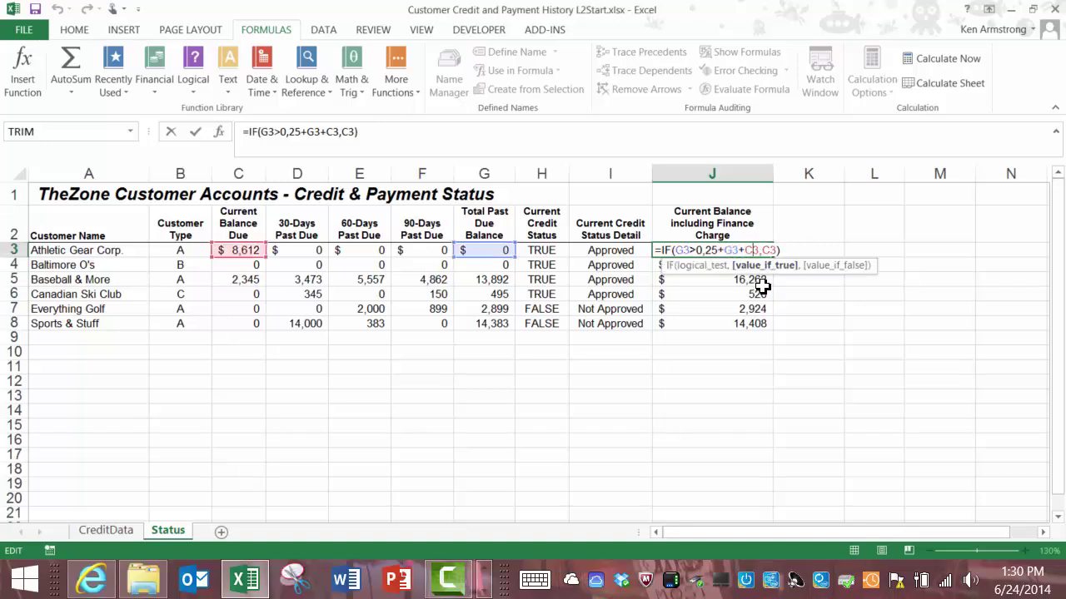
{"action": "left_click_drag", "start_coordinate": [290, 134], "coordinate": [301, 133]}
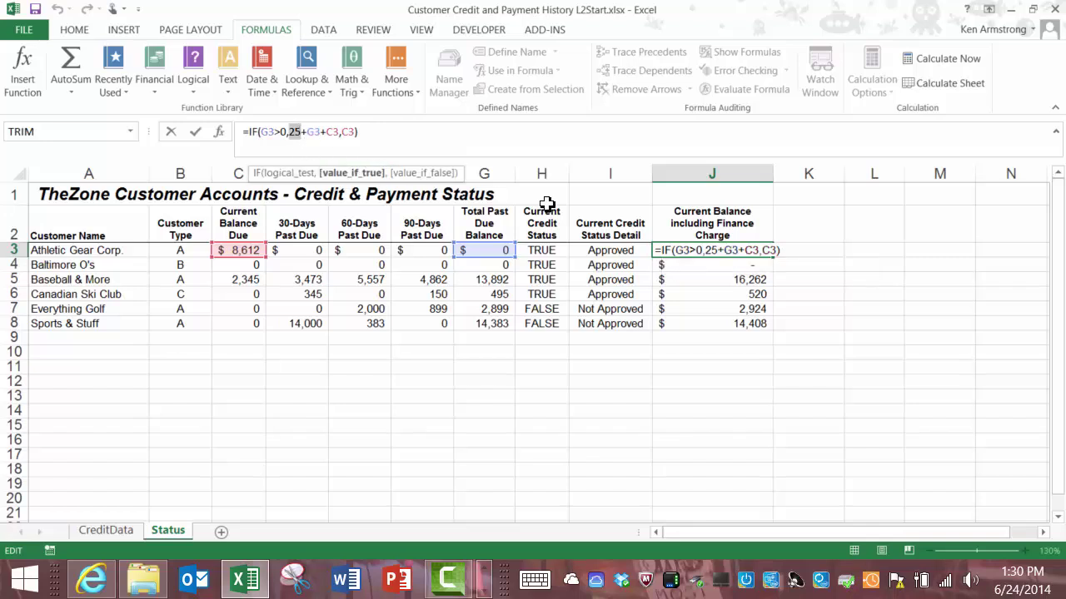
{"action": "key", "text": "Return"}
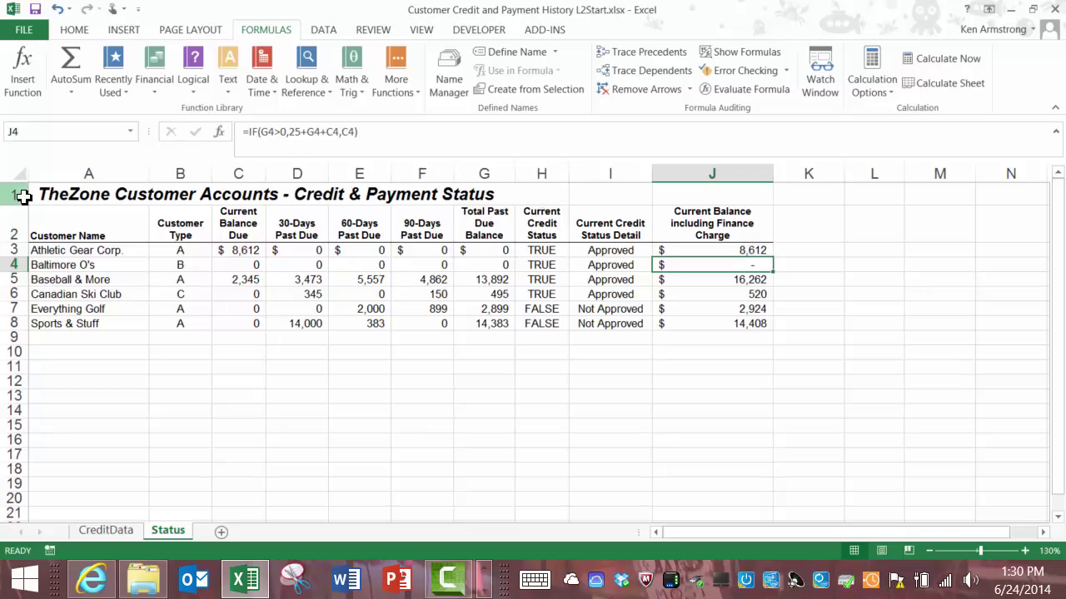
- Insert three blank rows above the worksheet title
{"action": "left_click_drag", "start_coordinate": [16, 194], "coordinate": [19, 253]}
{"action": "right_click", "coordinate": [87, 226]}
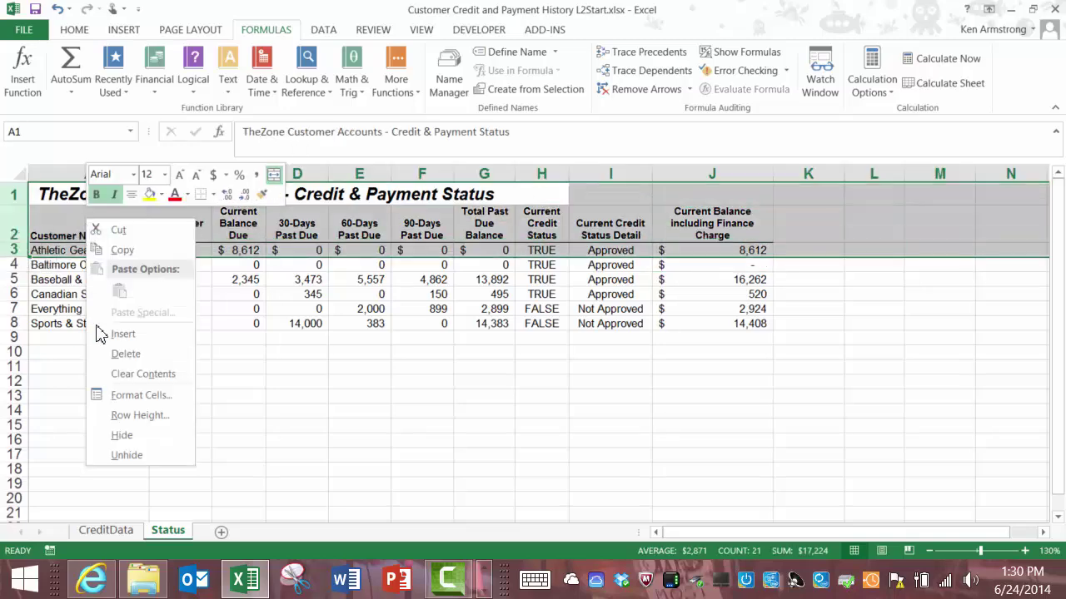
{"action": "left_click", "coordinate": [123, 333]}
- Enter the heading Data Inputs in cell A1
{"action": "left_click", "coordinate": [99, 192]}
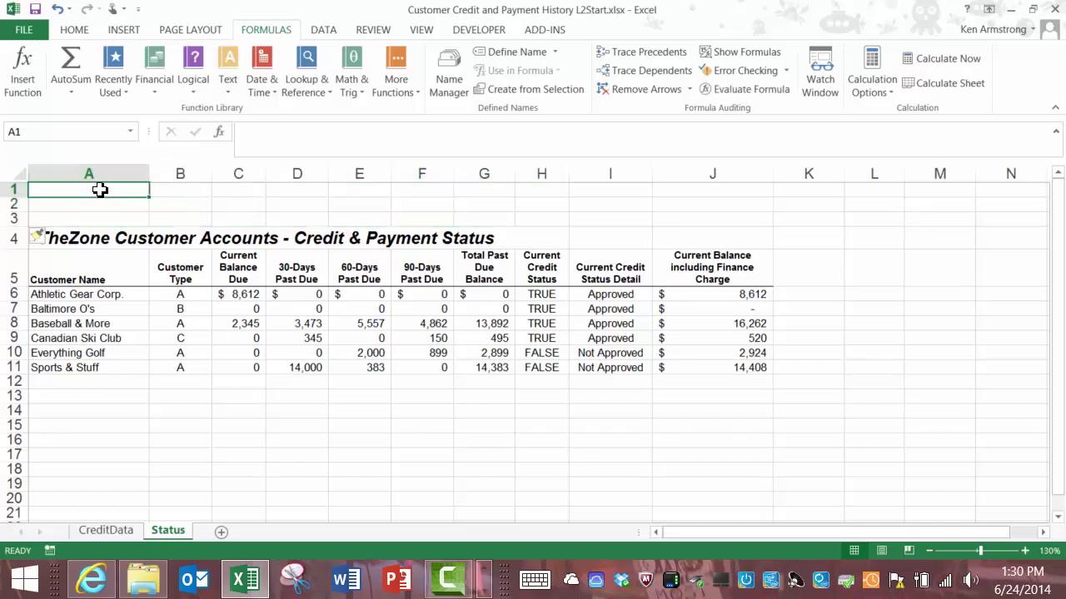
{"action": "type", "text": "Data Inputs"}
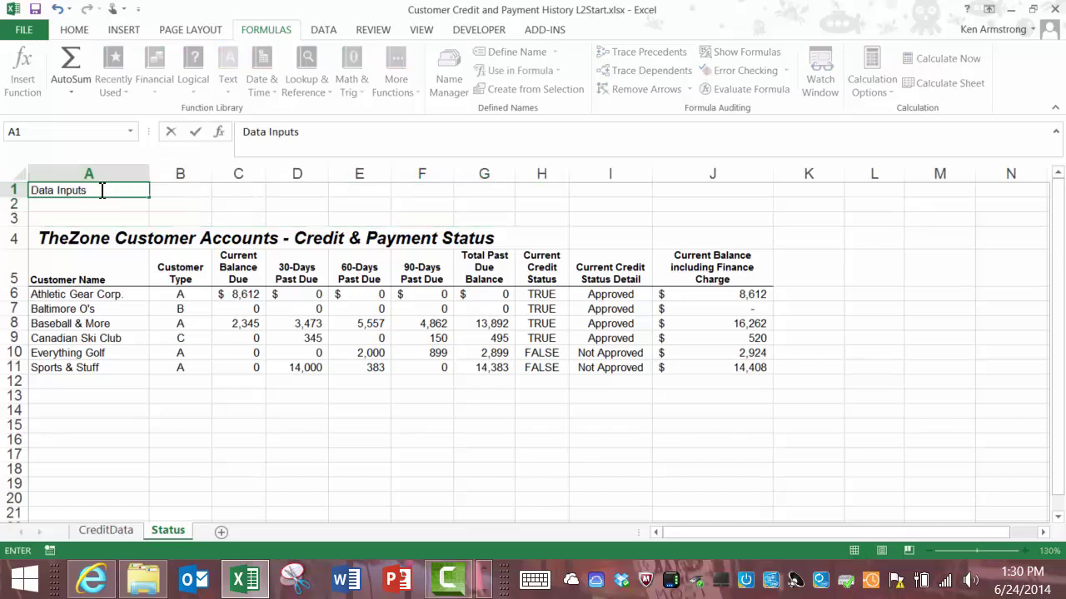
{"action": "key", "text": "Return"}
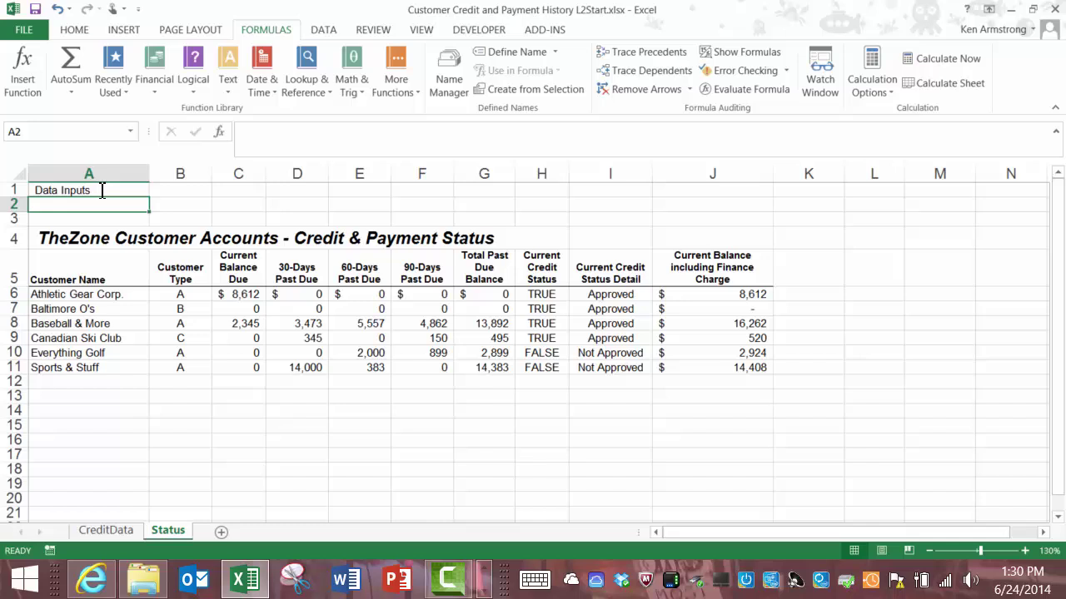
- Add the label Base Penalty Fee in A2 and enter its value of 25 in B2
{"action": "type", "text": "aseP"}
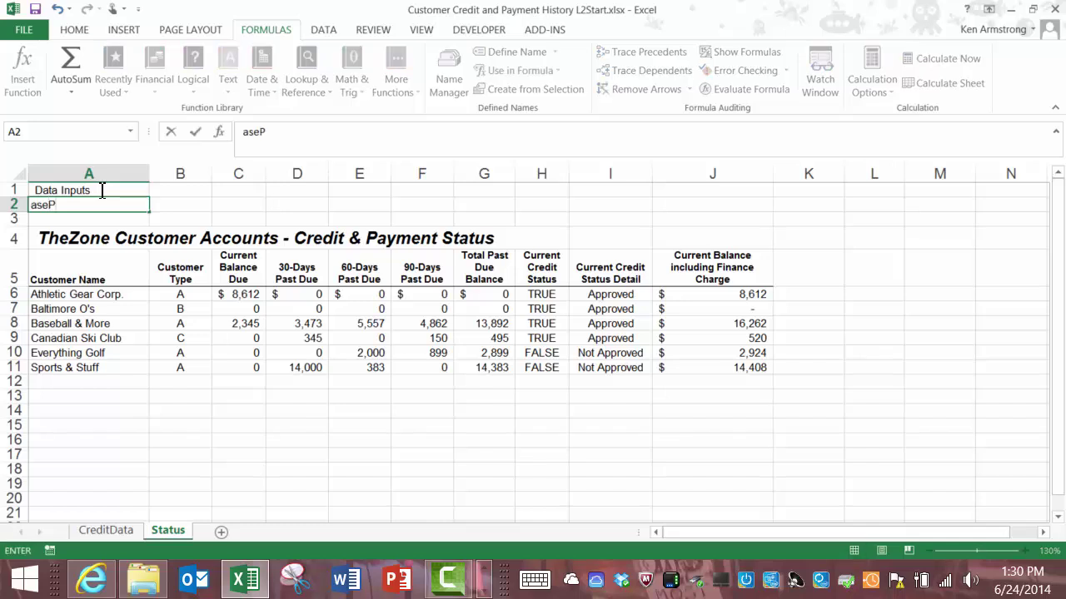
{"action": "key", "text": "BackSpace"}
{"action": "key", "text": "BackSpace"}
{"action": "key", "text": "BackSpace"}
{"action": "key", "text": "BackSpace"}
{"action": "type", "text": "Base Pen"}
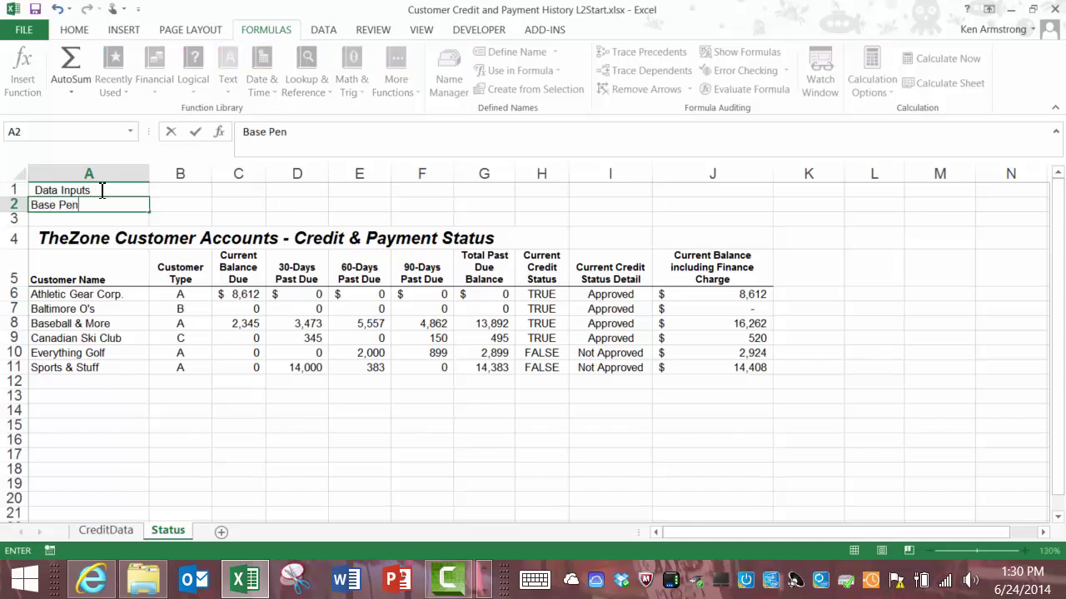
{"action": "type", "text": "alty Fee"}
{"action": "key", "text": "Tab"}
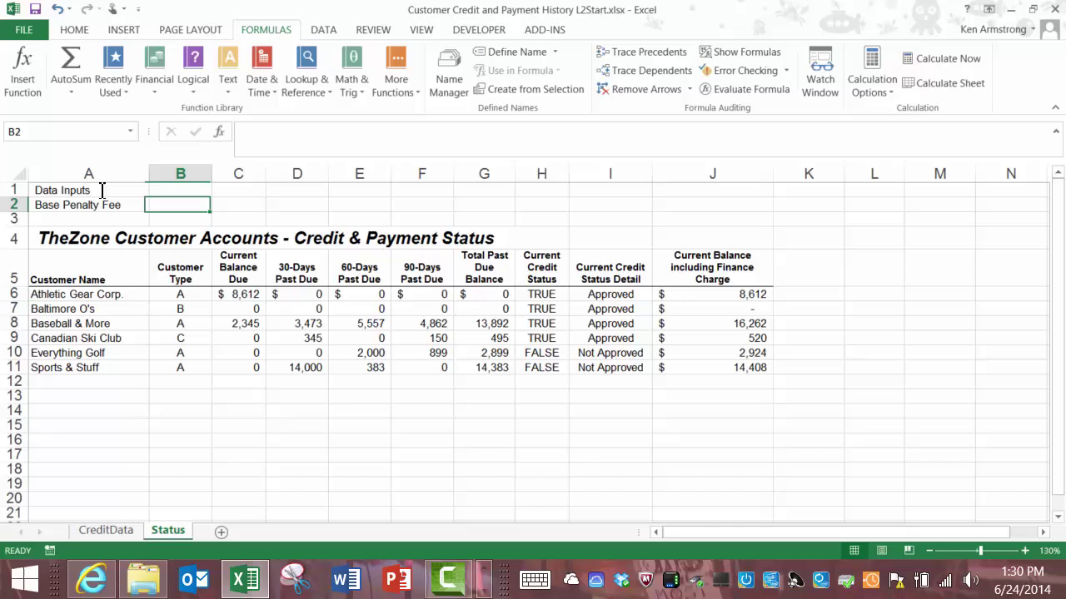
{"action": "type", "text": "25"}
{"action": "key", "text": "Left"}
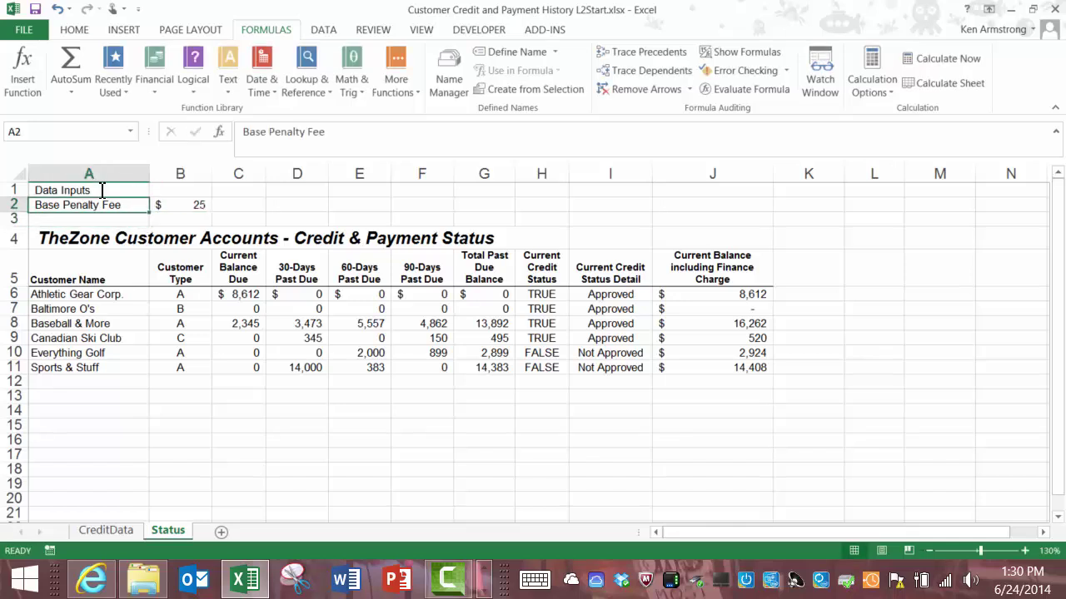
- Name cell B2 BasePenaltyFee
{"action": "key", "text": "Right"}
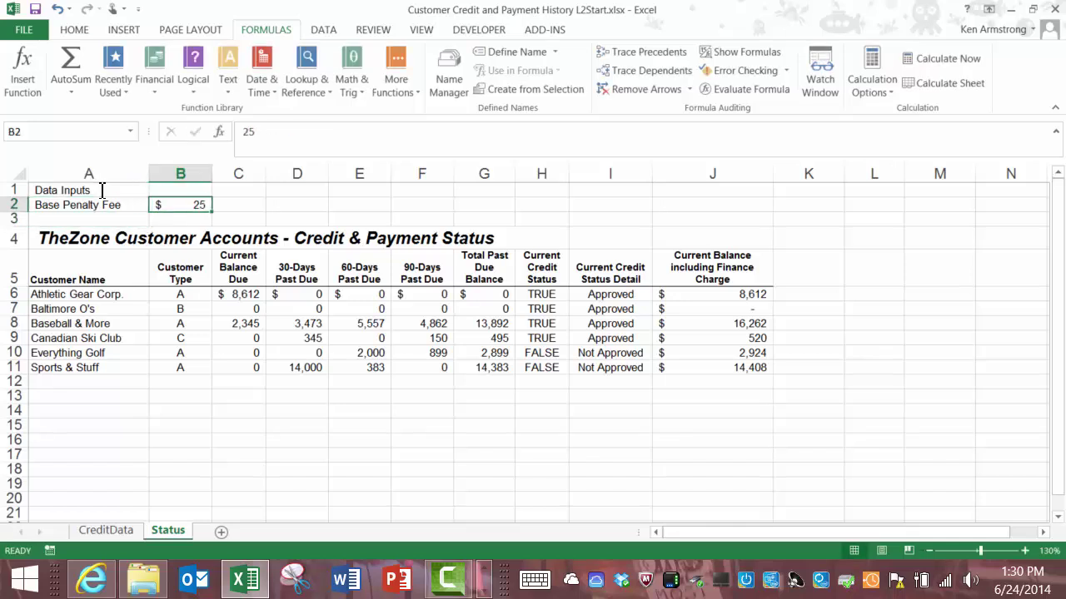
{"action": "left_click", "coordinate": [41, 133]}
{"action": "type", "text": "BasePenaltyFee"}
{"action": "key", "text": "Return"}
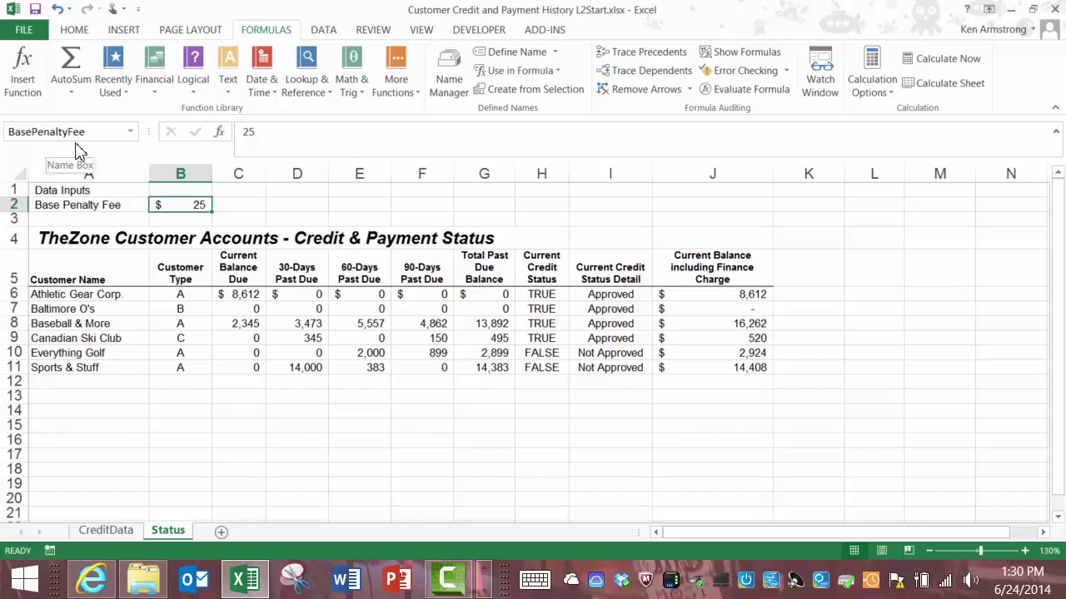
- Replace the hard-coded 25 in Athletic Gear Corp.'s finance charge formula in J6 with the named cell BasePenaltyFee
{"action": "left_click", "coordinate": [758, 296]}
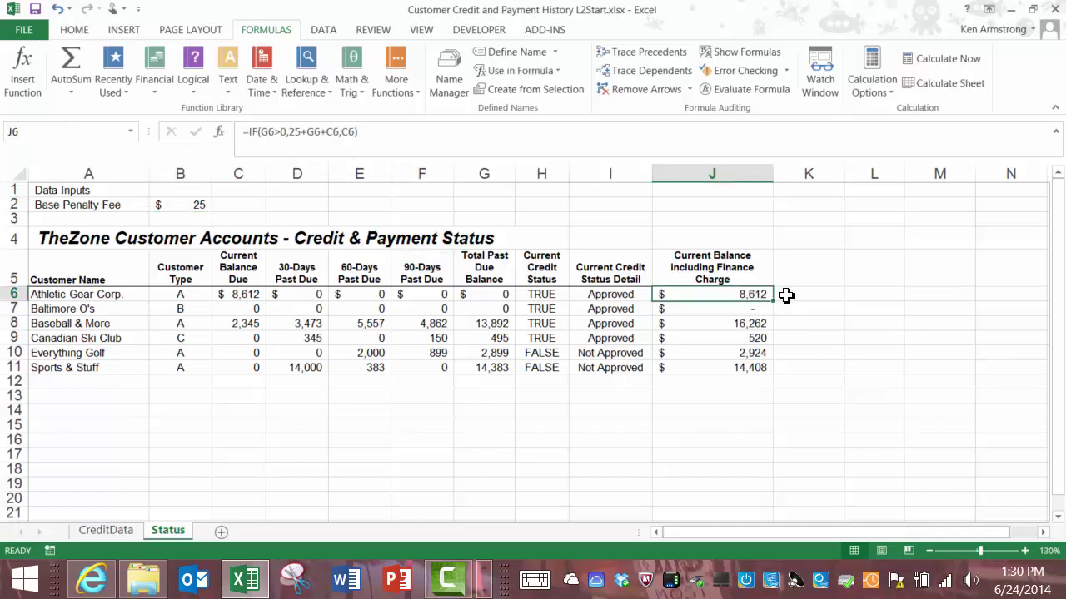
{"action": "double_click", "coordinate": [294, 132]}
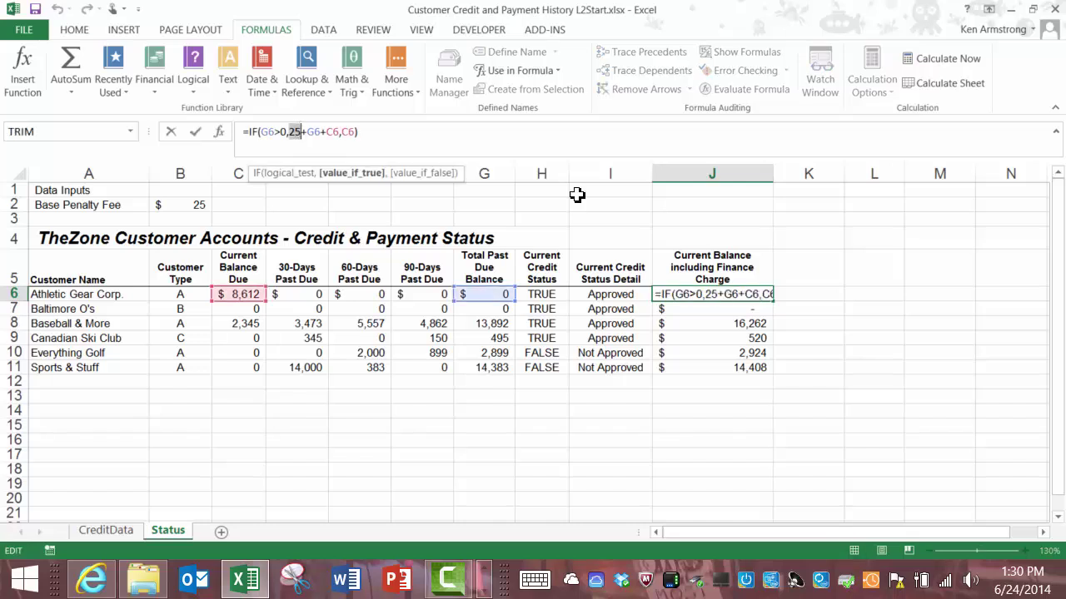
{"action": "key", "text": "Right"}
{"action": "type", "text": "Ba"}
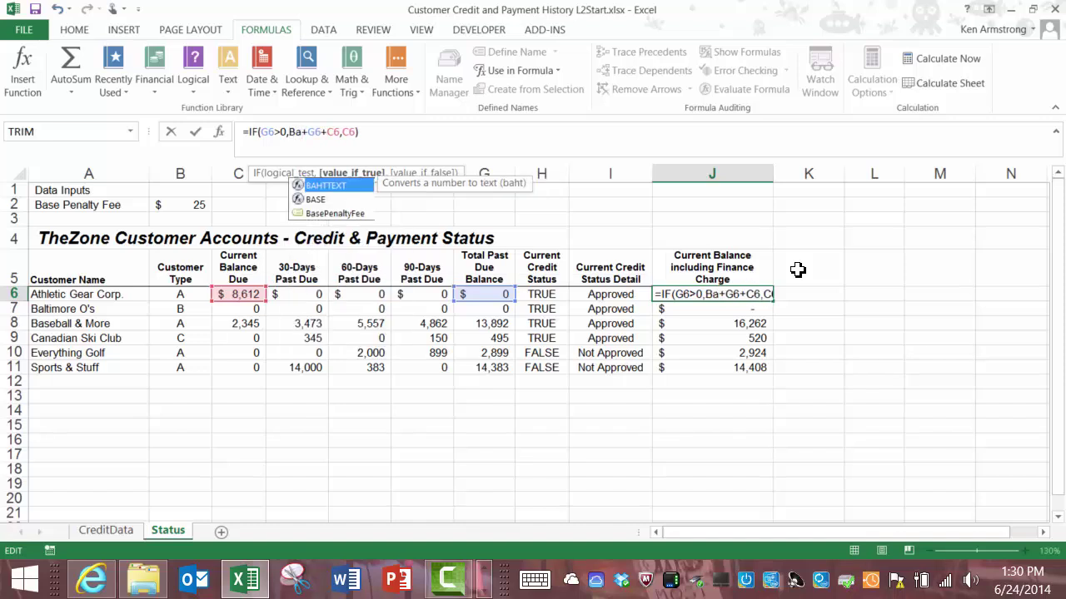
{"action": "type", "text": "s"}
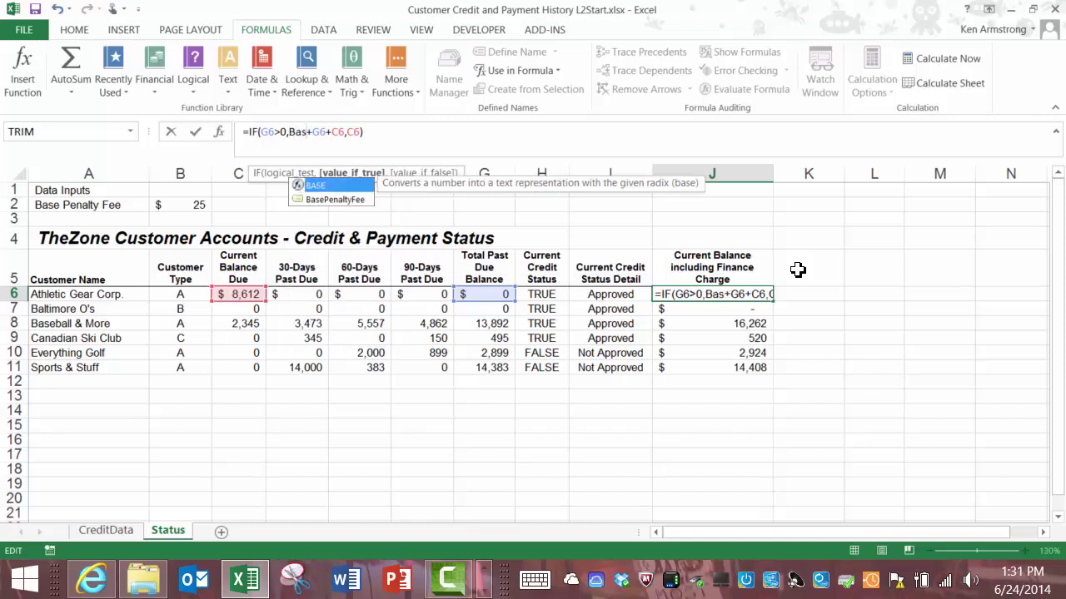
{"action": "type", "text": "ep"}
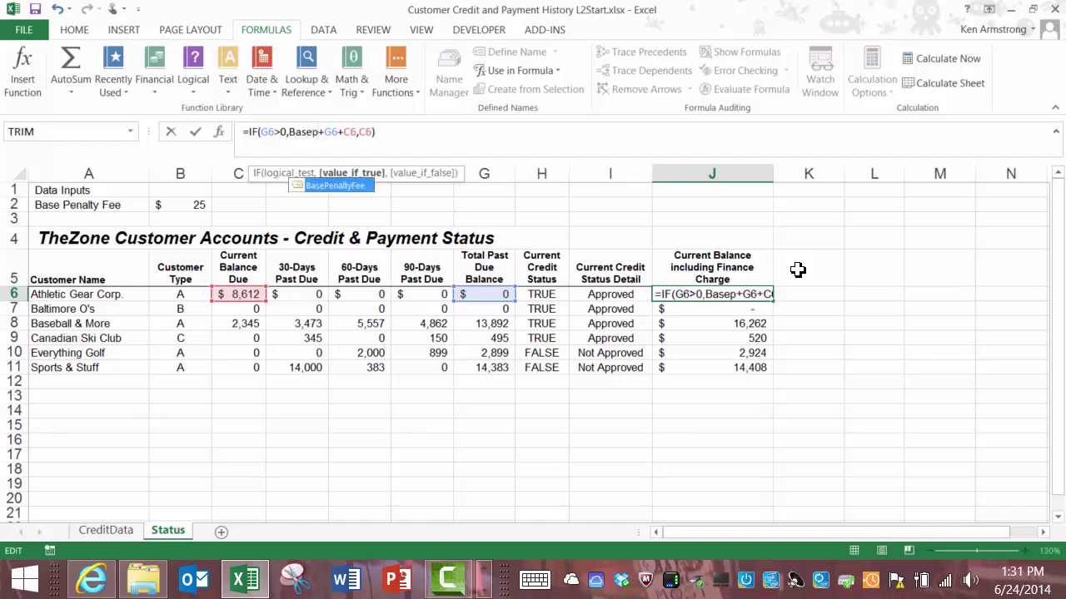
{"action": "key", "text": "Tab"}
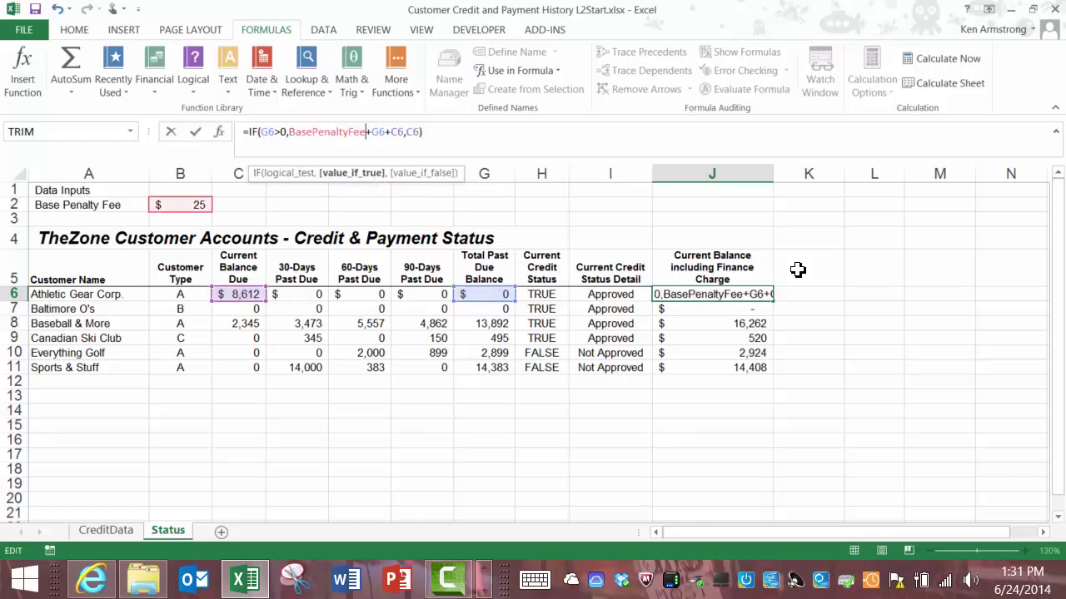
{"action": "key", "text": "Return"}
{"action": "key", "text": "Up"}
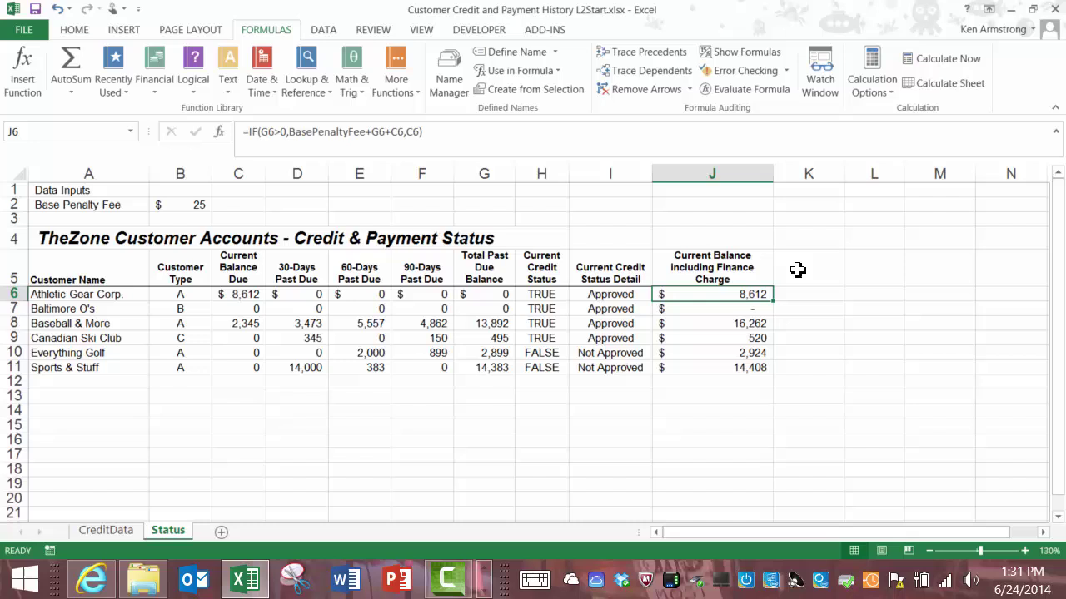
- Fill the BasePenaltyFee formula from J6 down through J11 for the remaining customers
{"action": "key", "text": "shift+Down"}
{"action": "key", "text": "shift+Down"}
{"action": "key", "text": "shift+Down"}
{"action": "key", "text": "shift+Down"}
{"action": "key", "text": "shift+Down"}
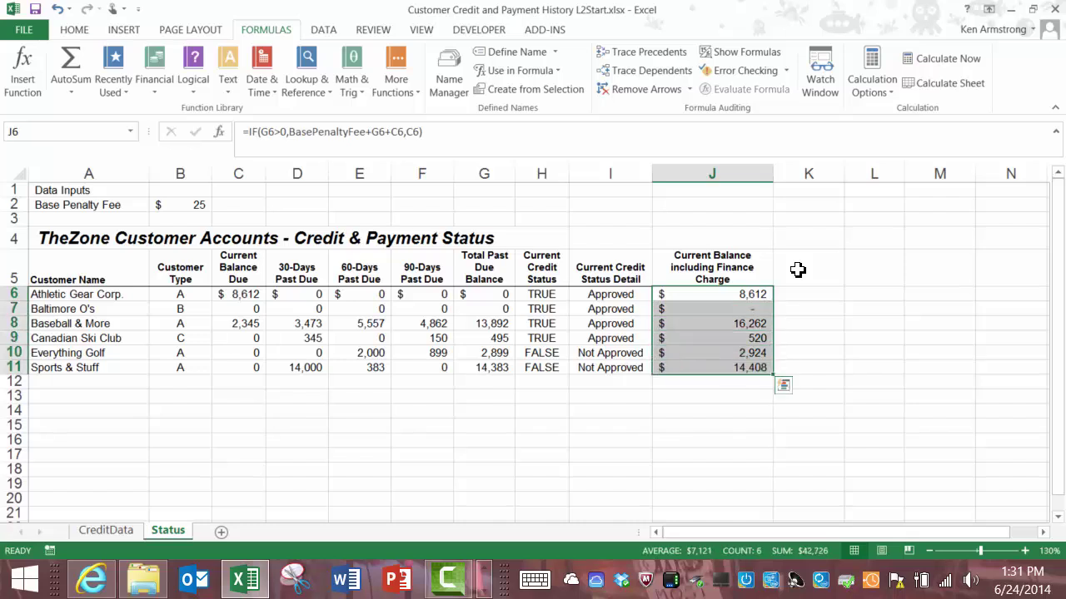
{"action": "left_click", "coordinate": [718, 338]}
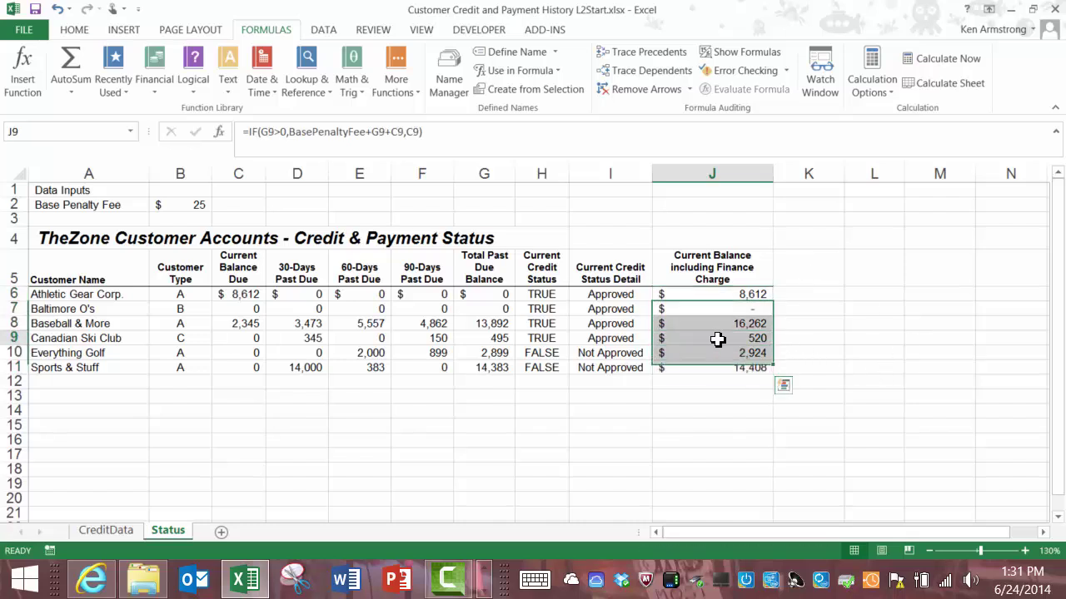
{"action": "left_click", "coordinate": [747, 297]}
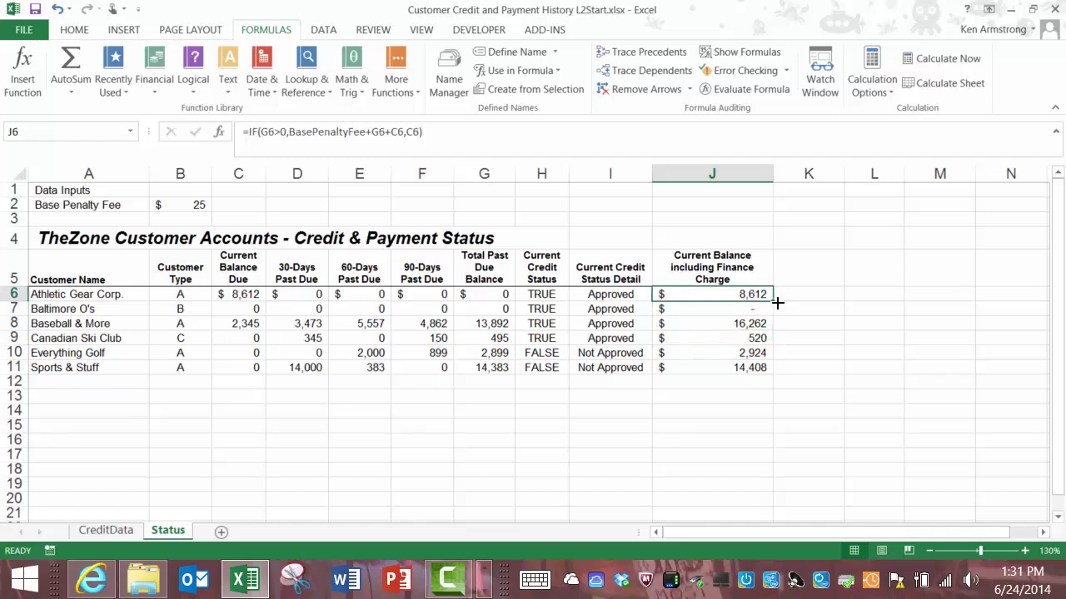
{"action": "double_click", "coordinate": [776, 303]}
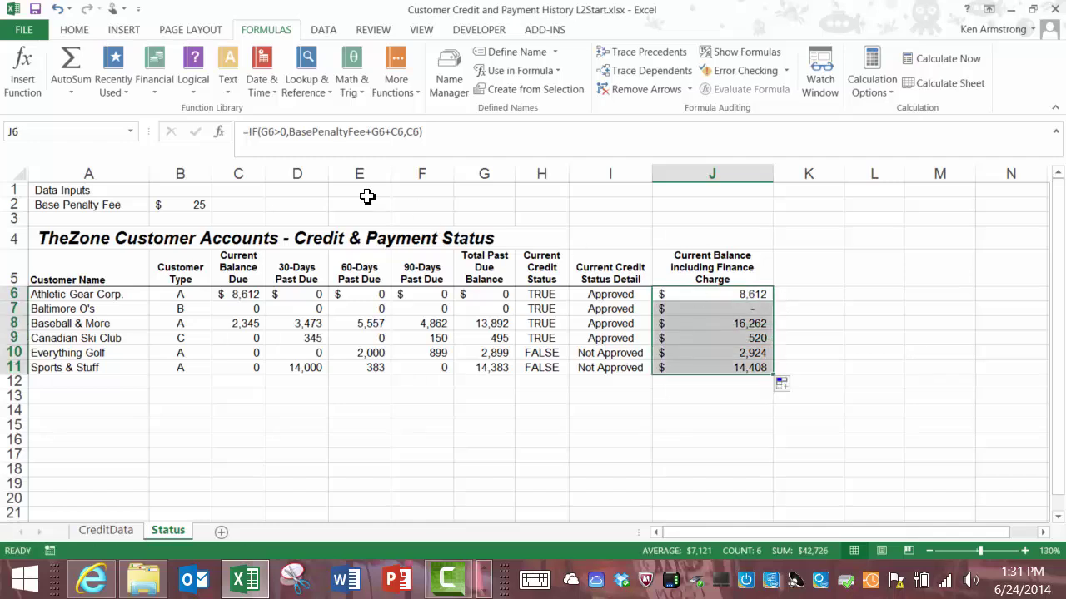
- Test the Base Penalty Fee input in B2 with a value of 30, followed by 40
{"action": "left_click", "coordinate": [190, 205]}
{"action": "type", "text": "30"}
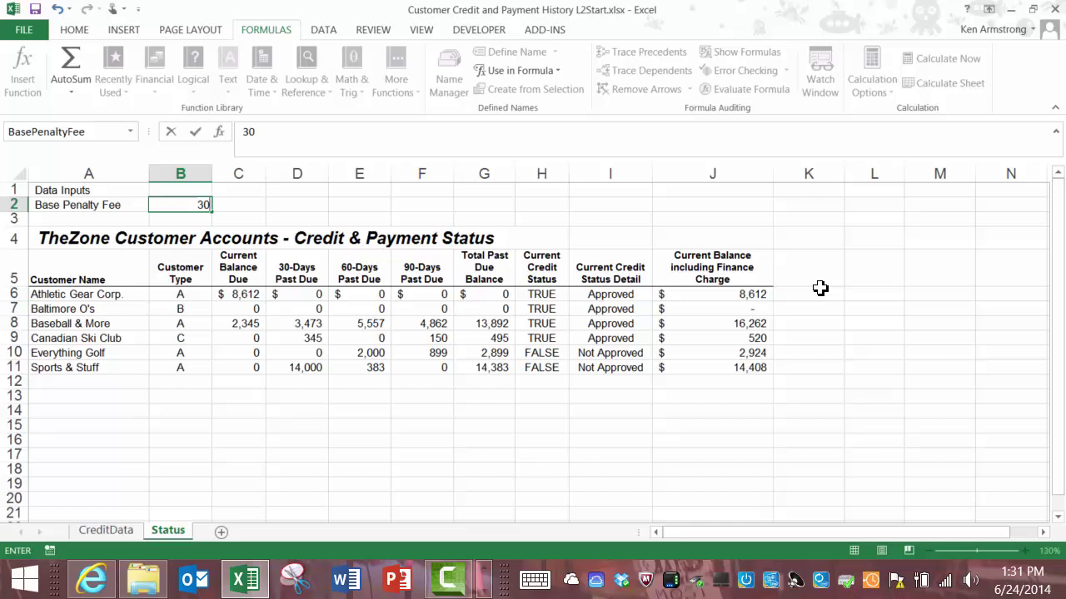
{"action": "key", "text": "Return"}
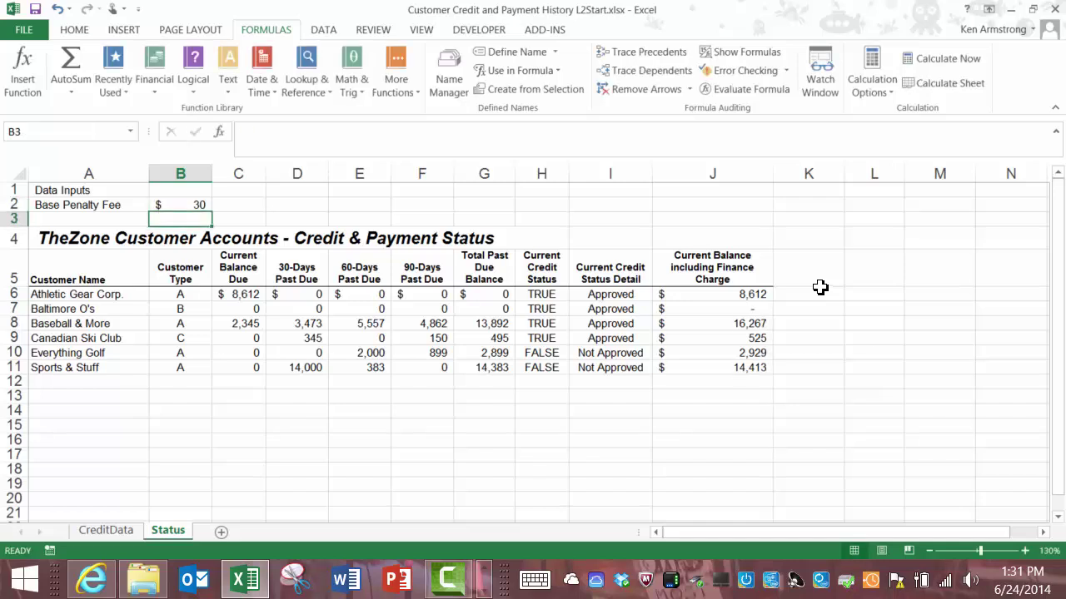
{"action": "key", "text": "Up"}
{"action": "type", "text": "40"}
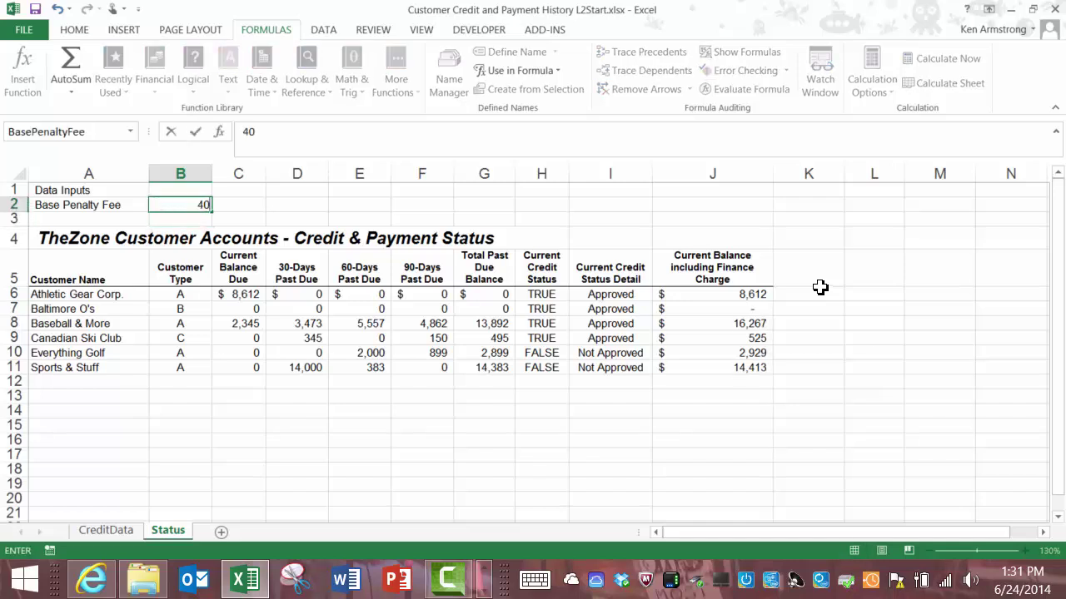
{"action": "key", "text": "Return"}
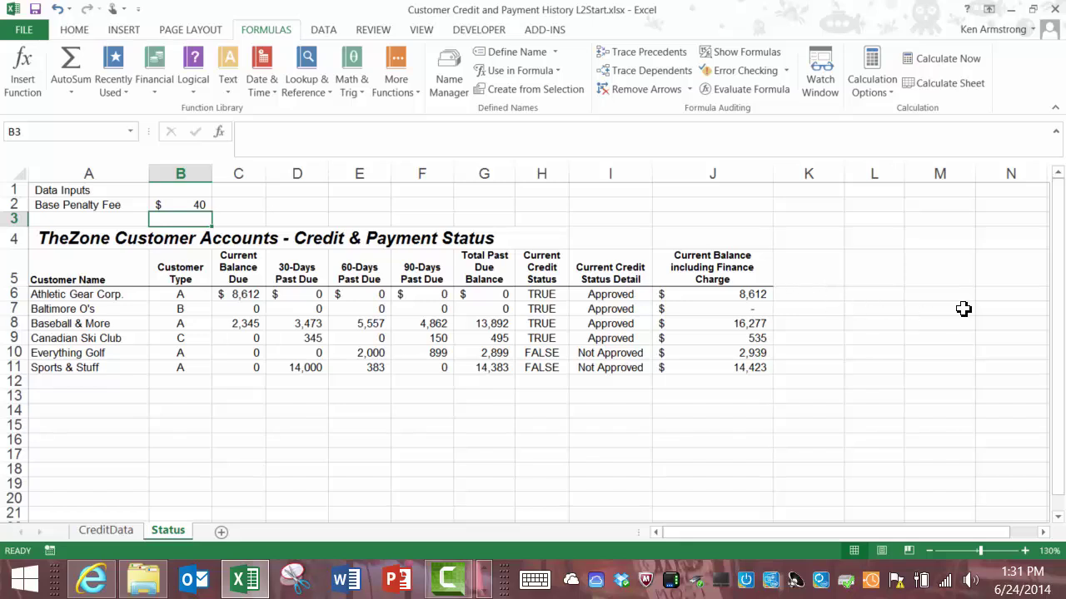
- Format the balances in J7:J11 as Currency with the symbol set to None
{"action": "left_click_drag", "start_coordinate": [721, 308], "coordinate": [724, 371]}
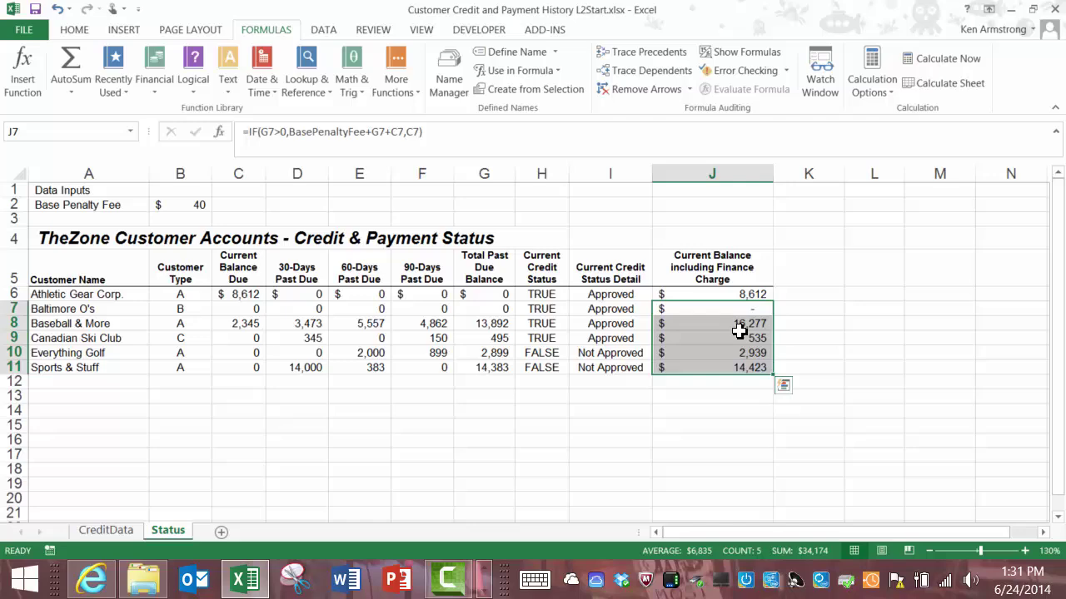
{"action": "right_click", "coordinate": [722, 323]}
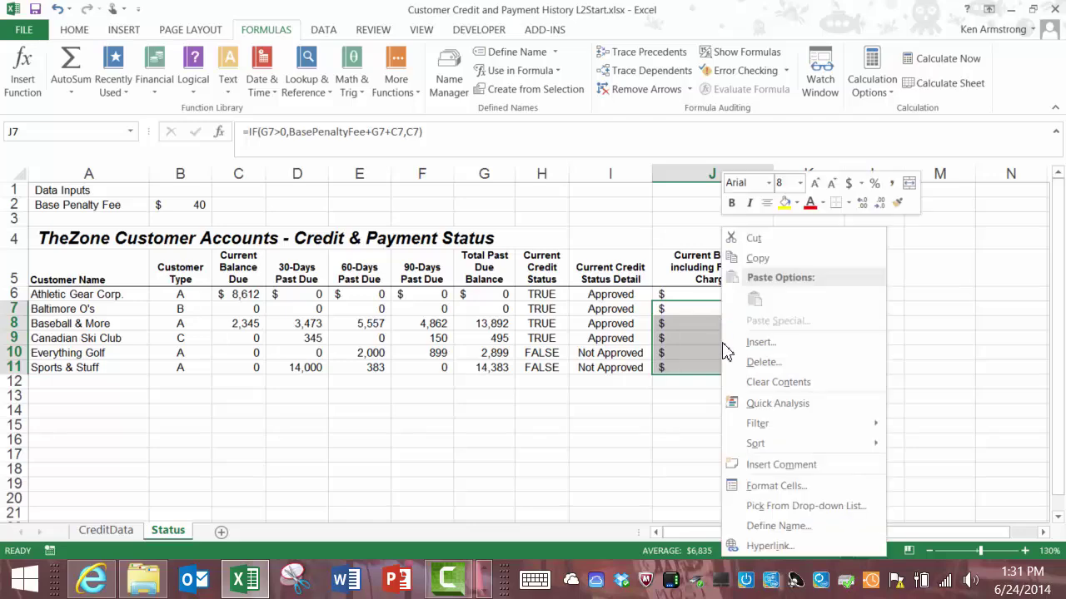
{"action": "left_click", "coordinate": [774, 487]}
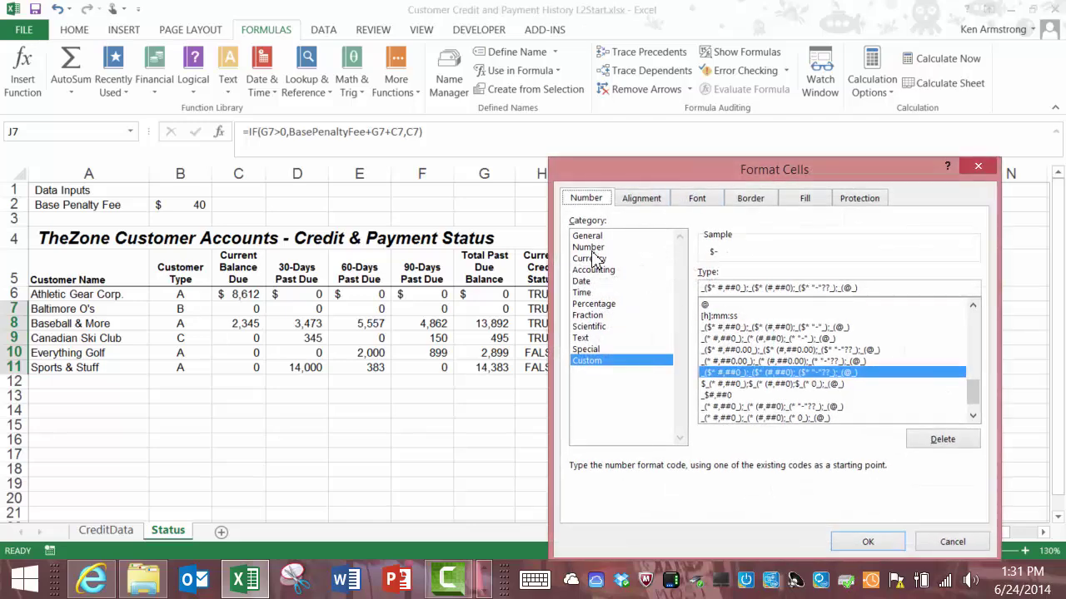
{"action": "left_click", "coordinate": [593, 259]}
{"action": "left_click", "coordinate": [780, 296]}
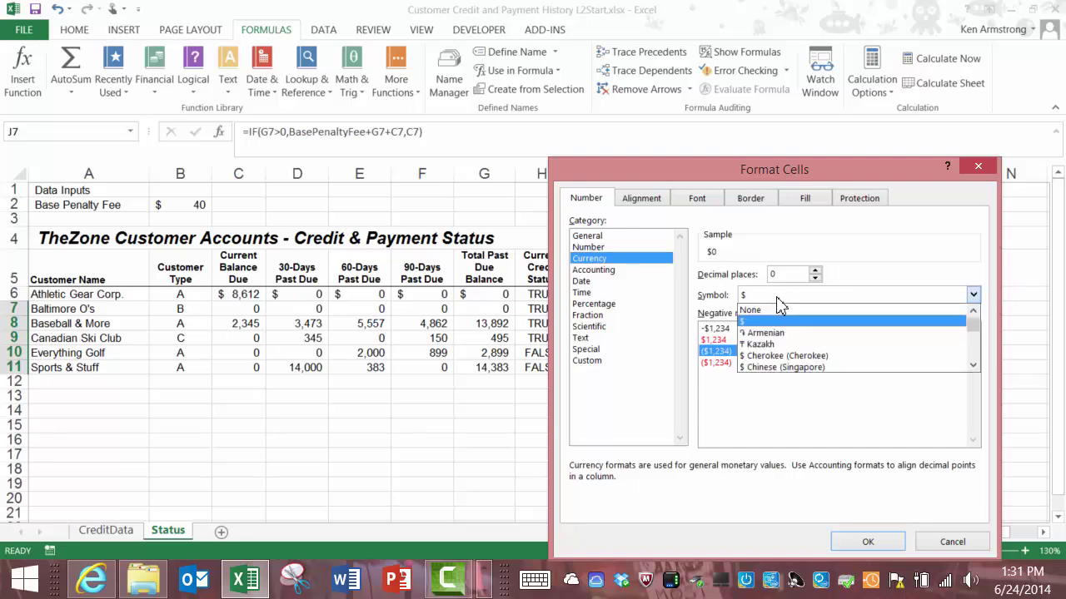
{"action": "left_click", "coordinate": [772, 309]}
{"action": "left_click", "coordinate": [870, 542]}
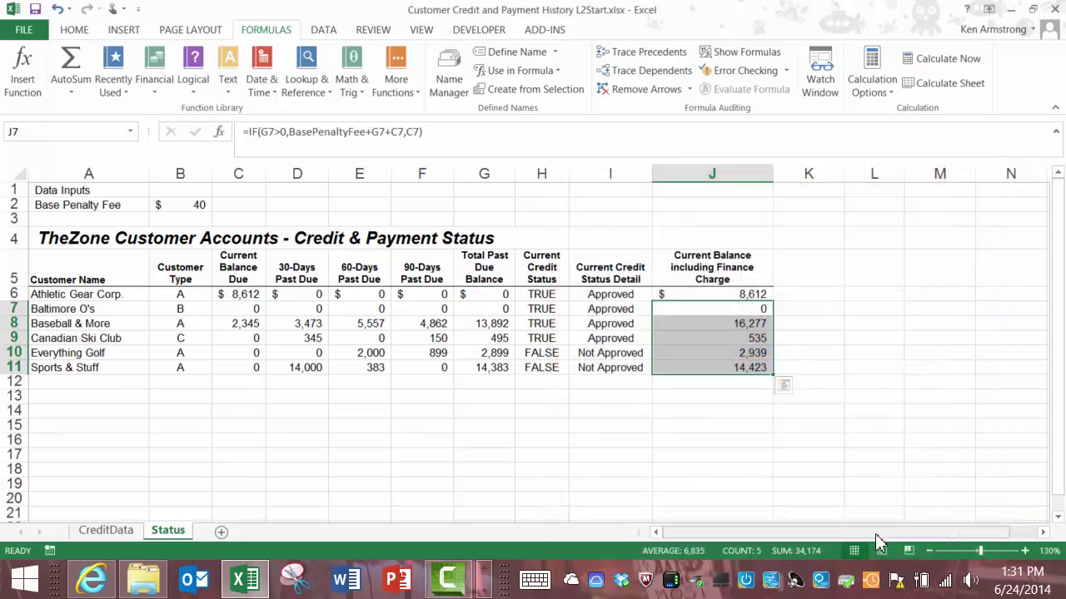